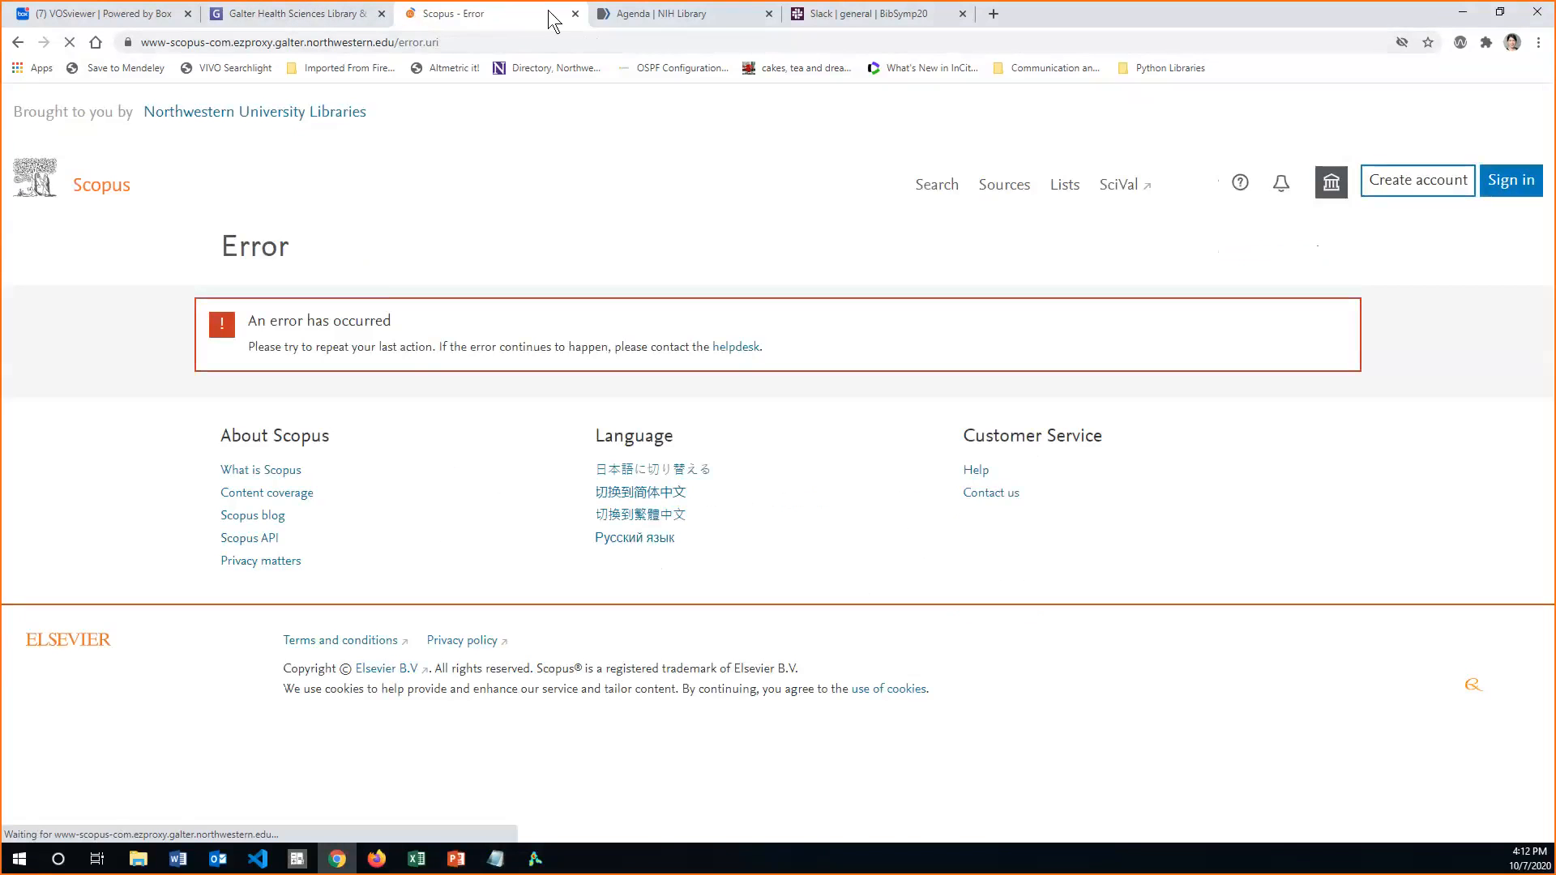
- Close the failed Scopus page and reopen Scopus through the Galter Library quick links
{"action": "left_click", "coordinate": [575, 14]}
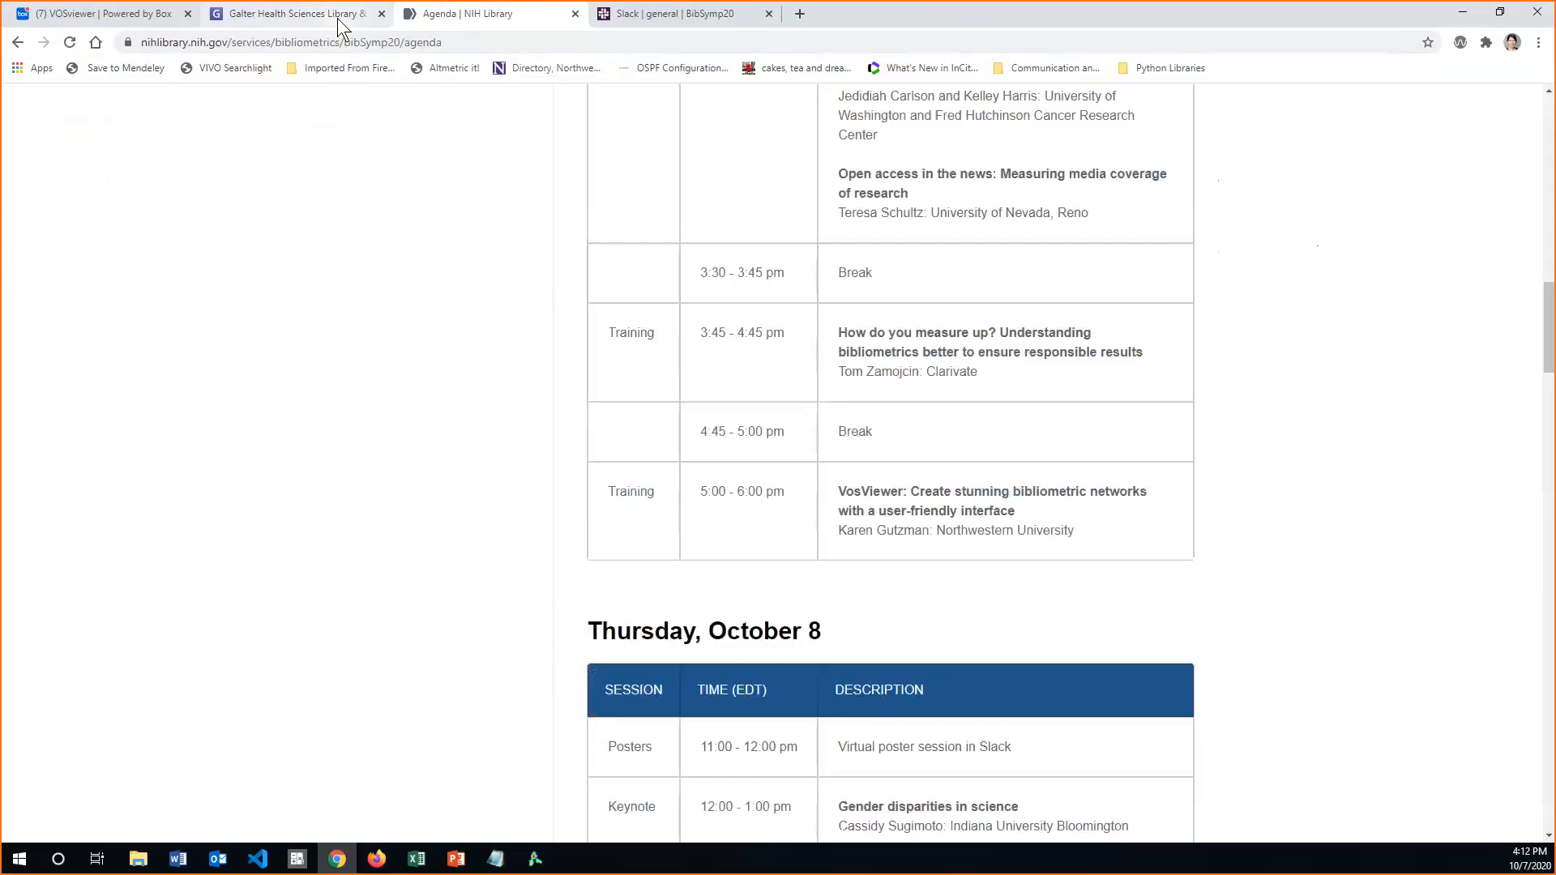
{"action": "left_click", "coordinate": [338, 18]}
{"action": "left_click", "coordinate": [1174, 274]}
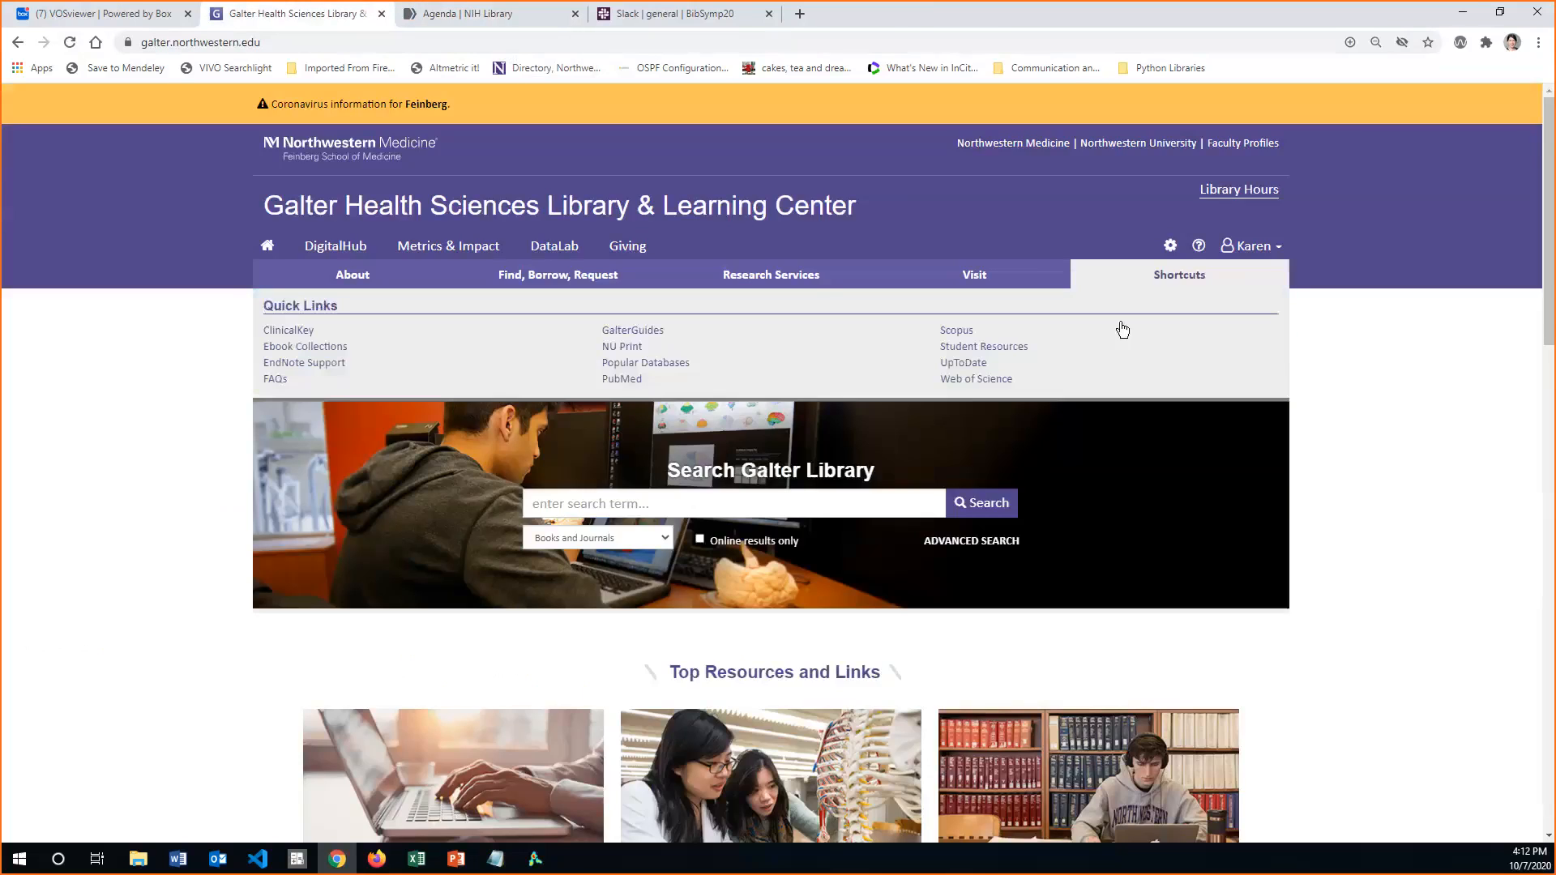
{"action": "left_click", "coordinate": [956, 336]}
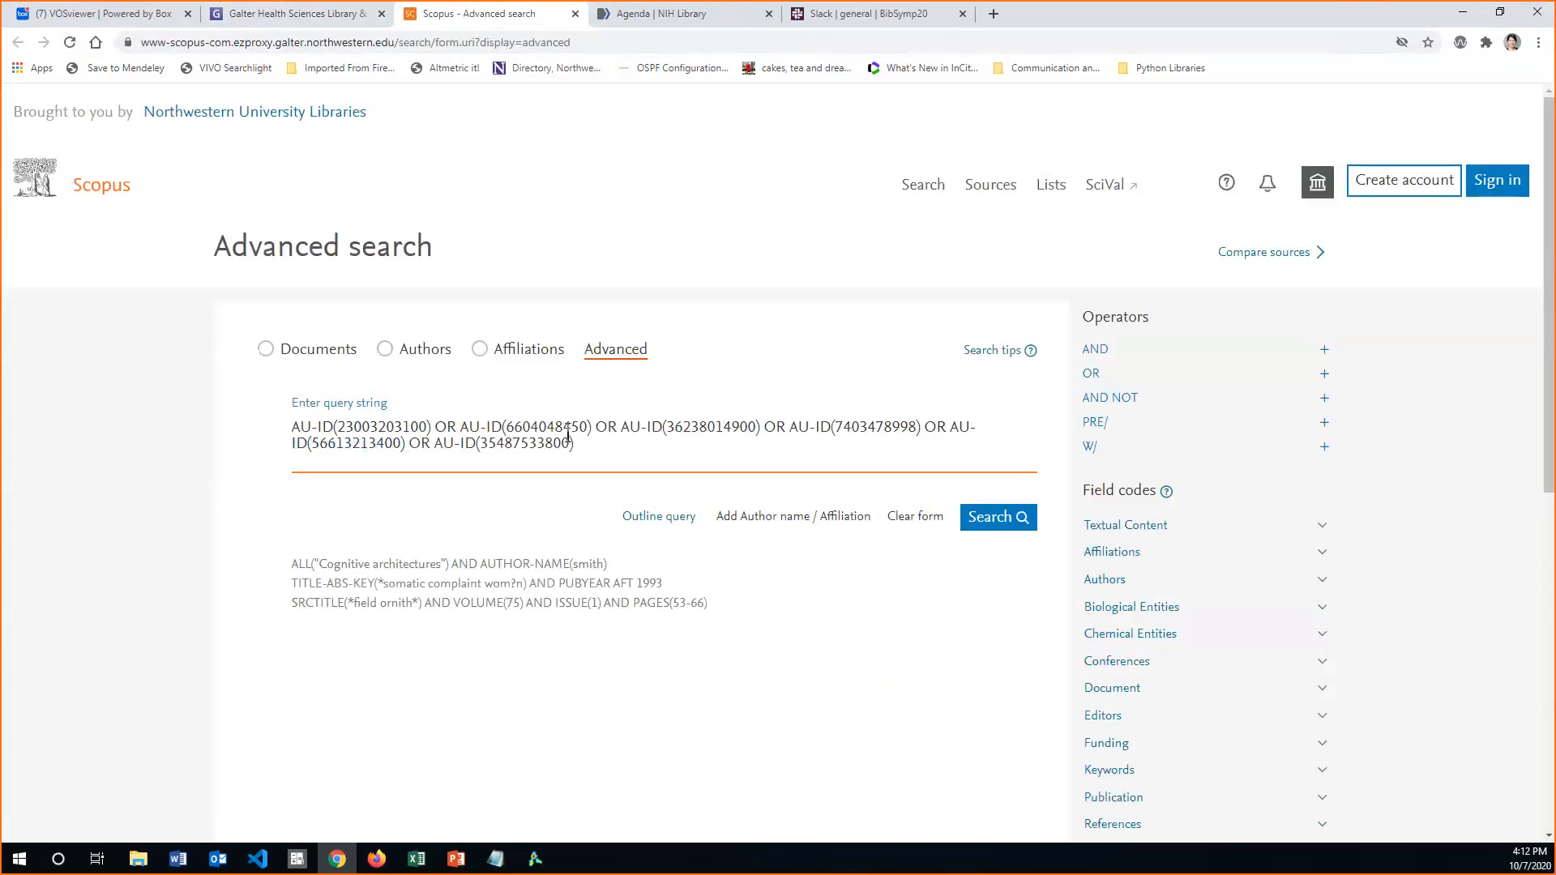
- Run the prepared author-ID query and review the filters for refining the document results
{"action": "left_click", "coordinate": [990, 517]}
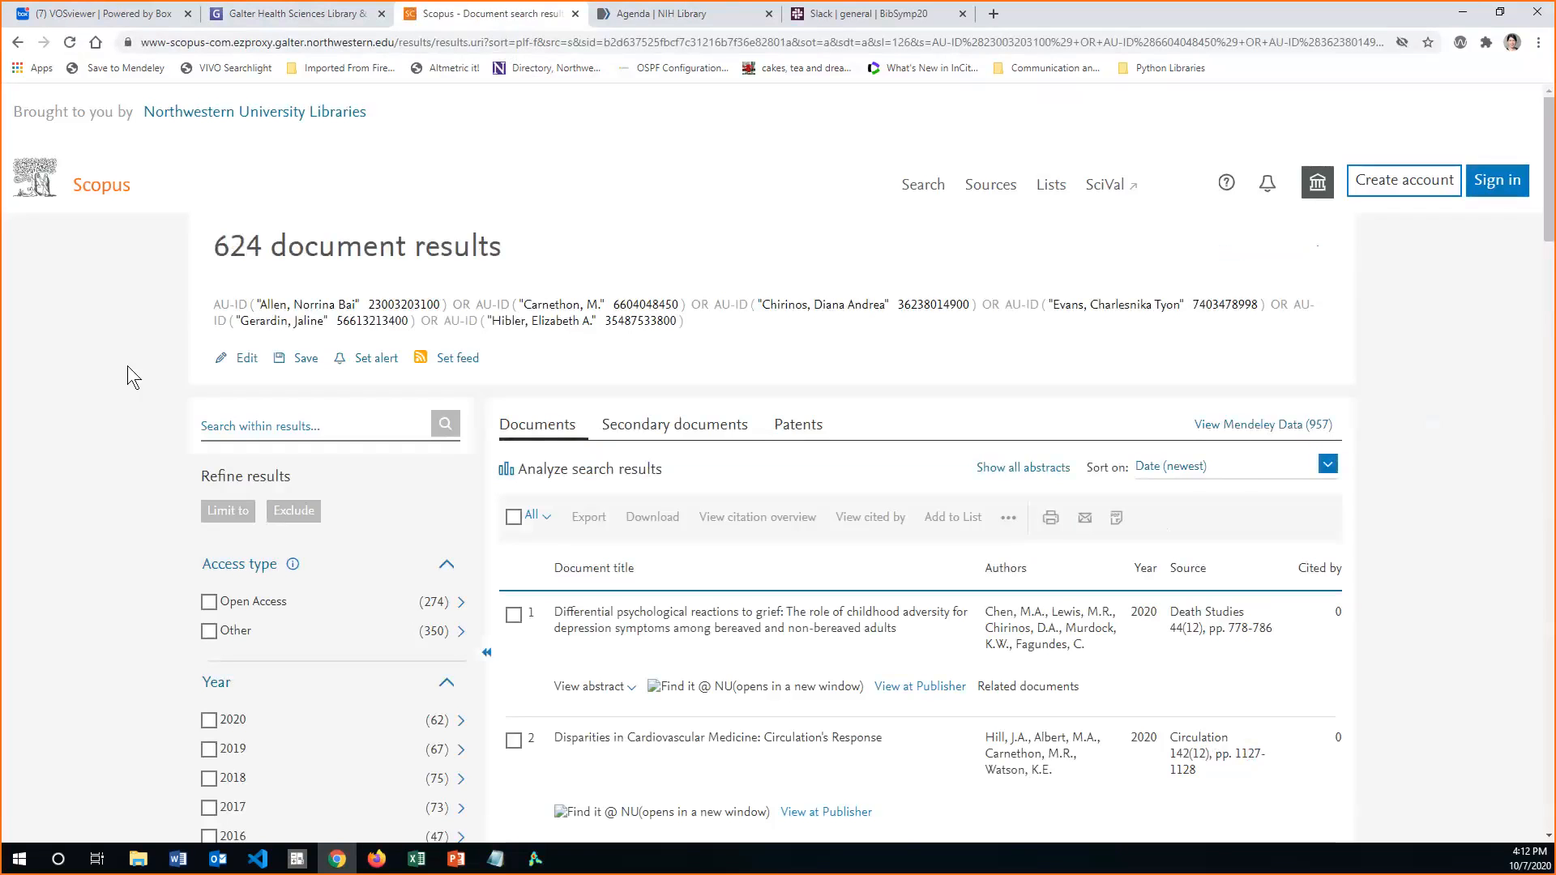
{"action": "scroll", "coordinate": [130, 415], "scroll_direction": "down", "scroll_amount": 3}
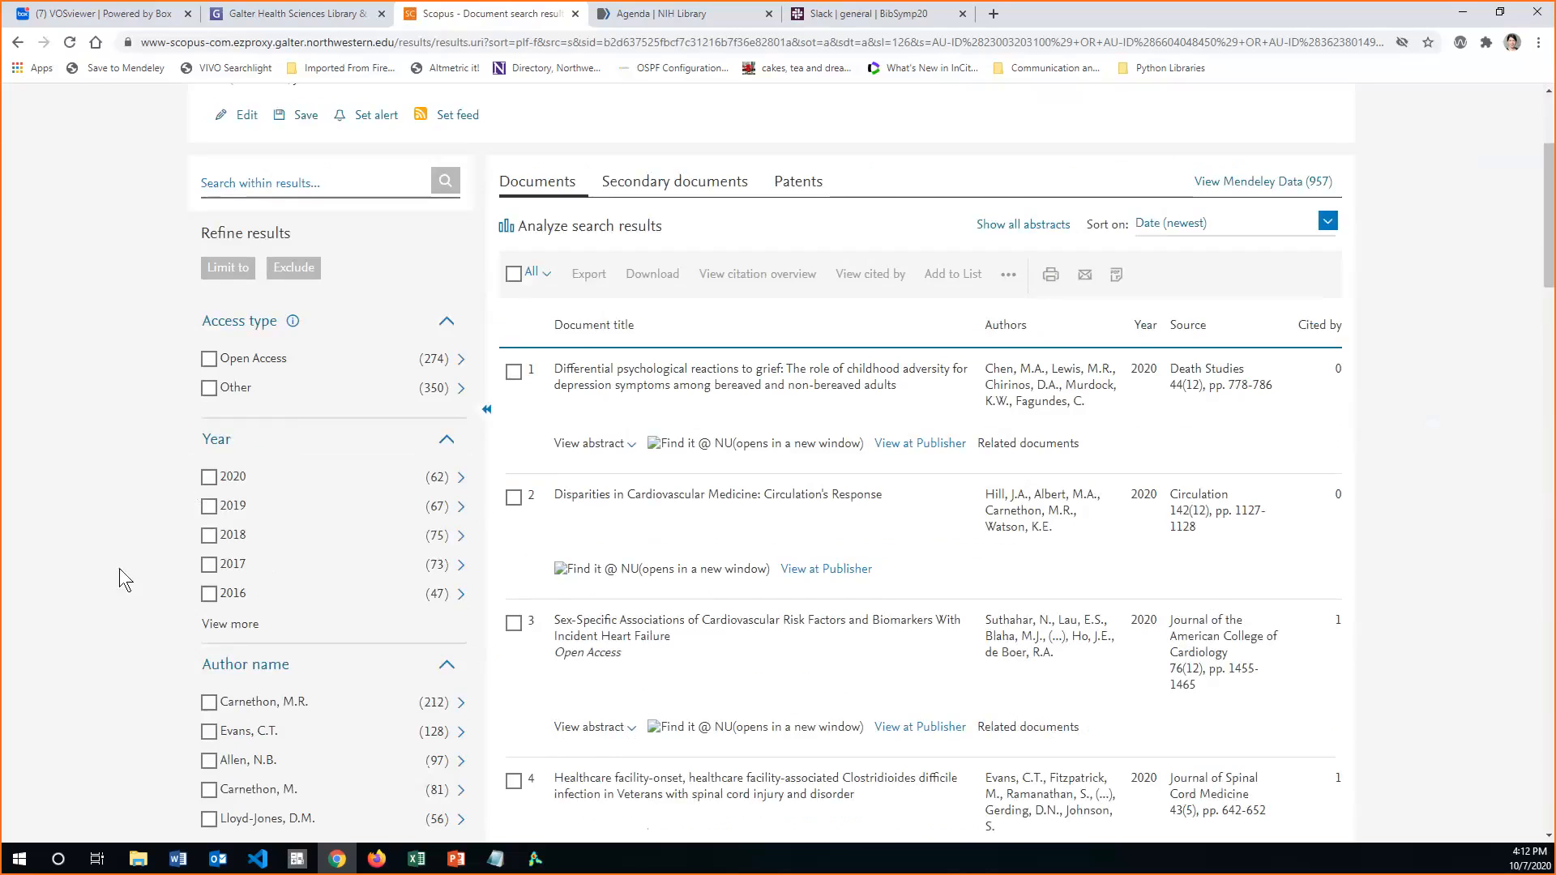
{"action": "scroll", "coordinate": [119, 571], "scroll_direction": "down", "scroll_amount": 6}
{"action": "scroll", "coordinate": [120, 570], "scroll_direction": "down", "scroll_amount": 1}
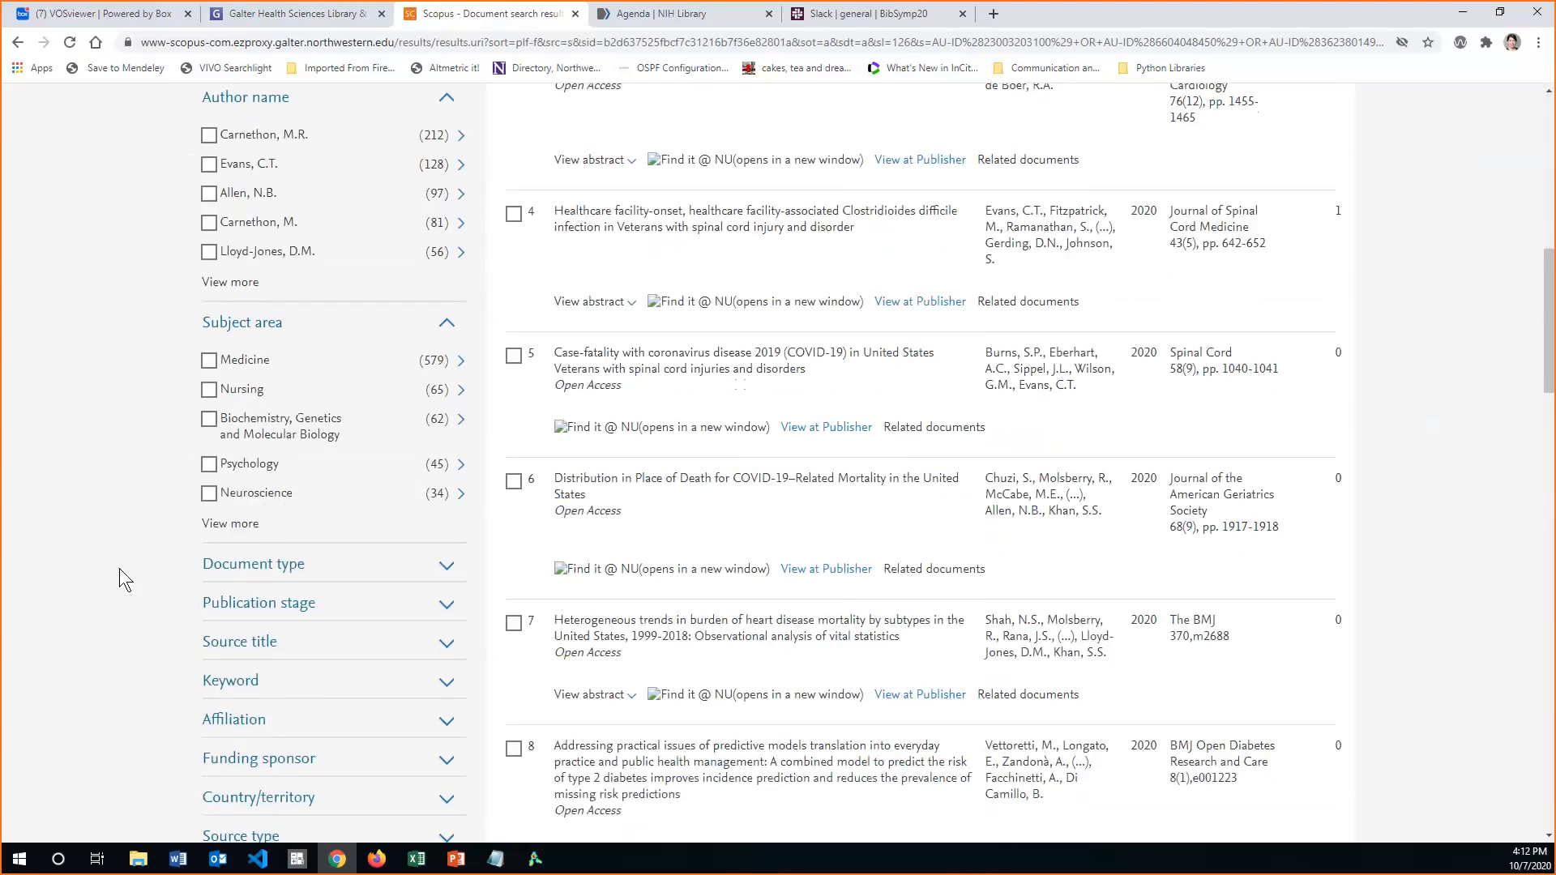
{"action": "scroll", "coordinate": [119, 567], "scroll_direction": "up", "scroll_amount": 9}
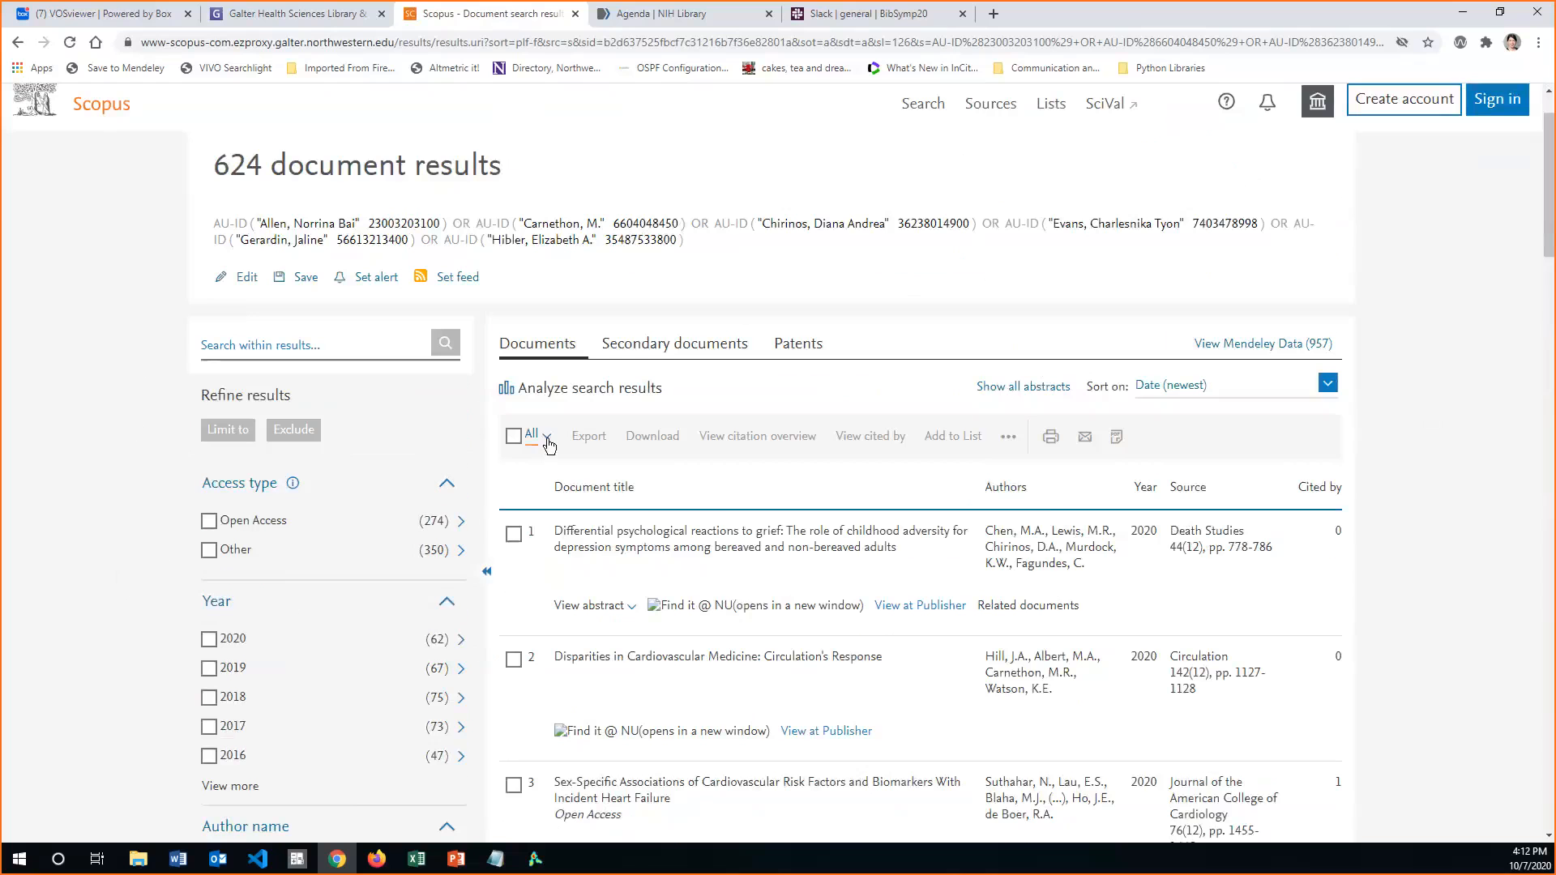
- Select all the document results and open their export settings
{"action": "left_click", "coordinate": [548, 443]}
{"action": "left_click", "coordinate": [581, 489]}
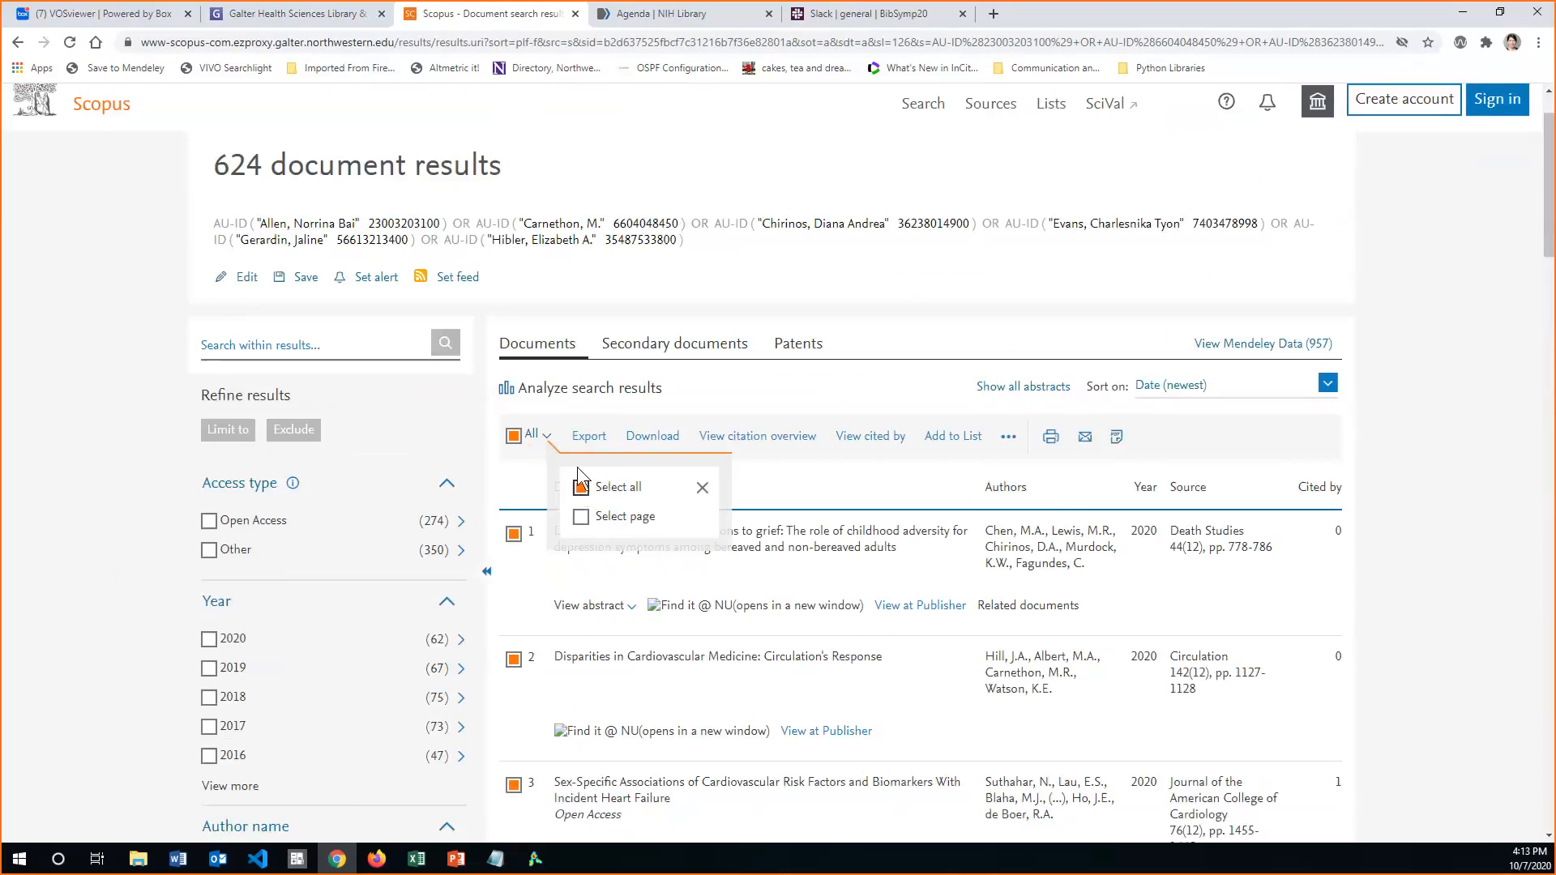
{"action": "left_click", "coordinate": [585, 436]}
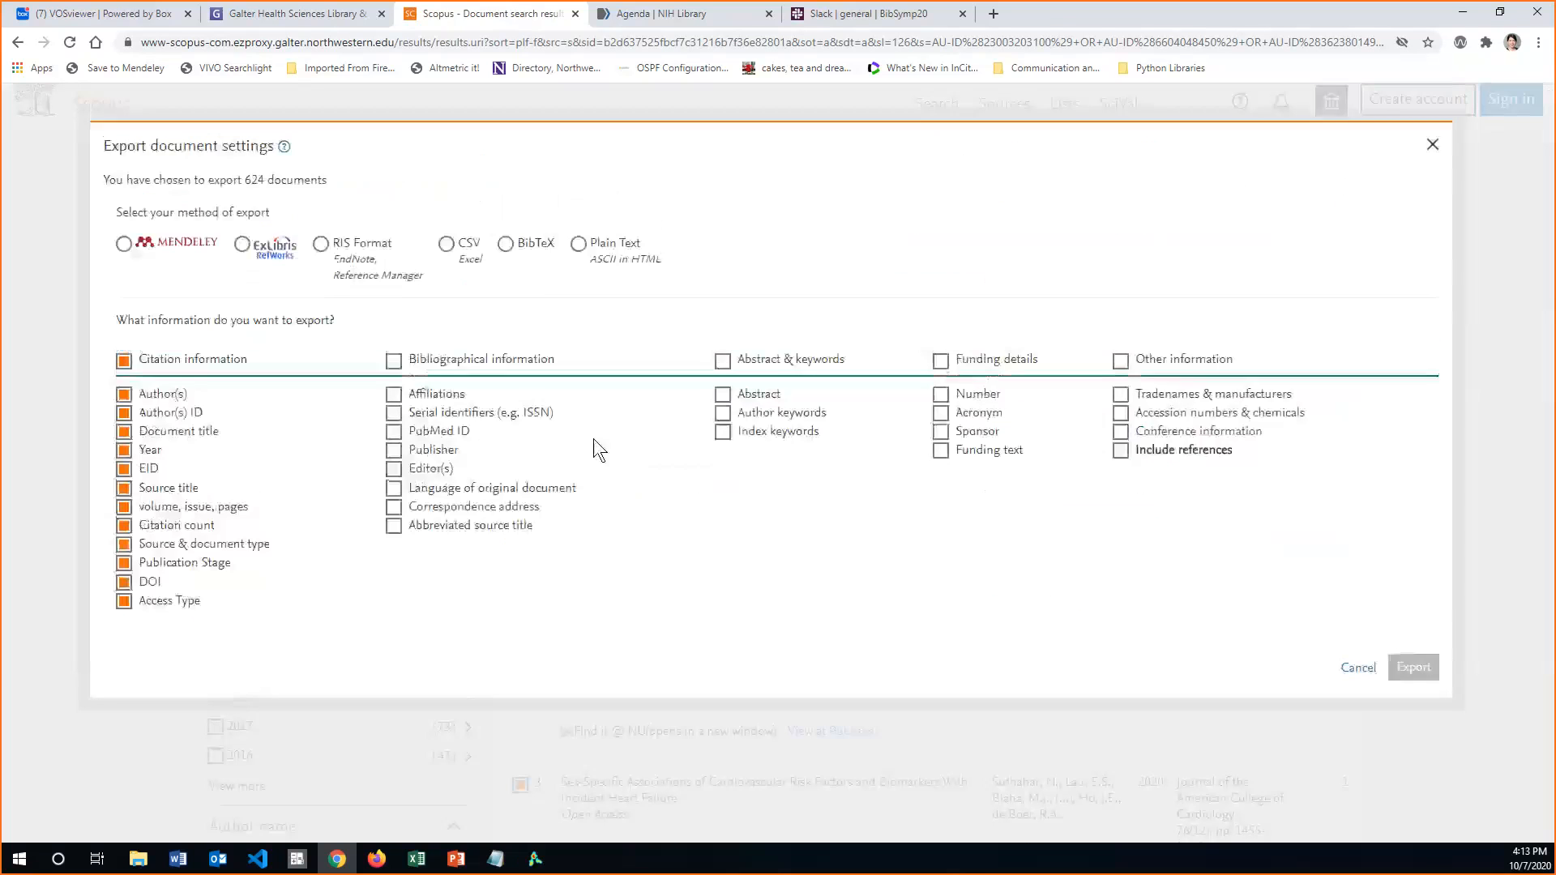
- Export the selected documents as CSV with citation information, bibliographical information, abstract and keywords, and references included
{"action": "left_click", "coordinate": [446, 244]}
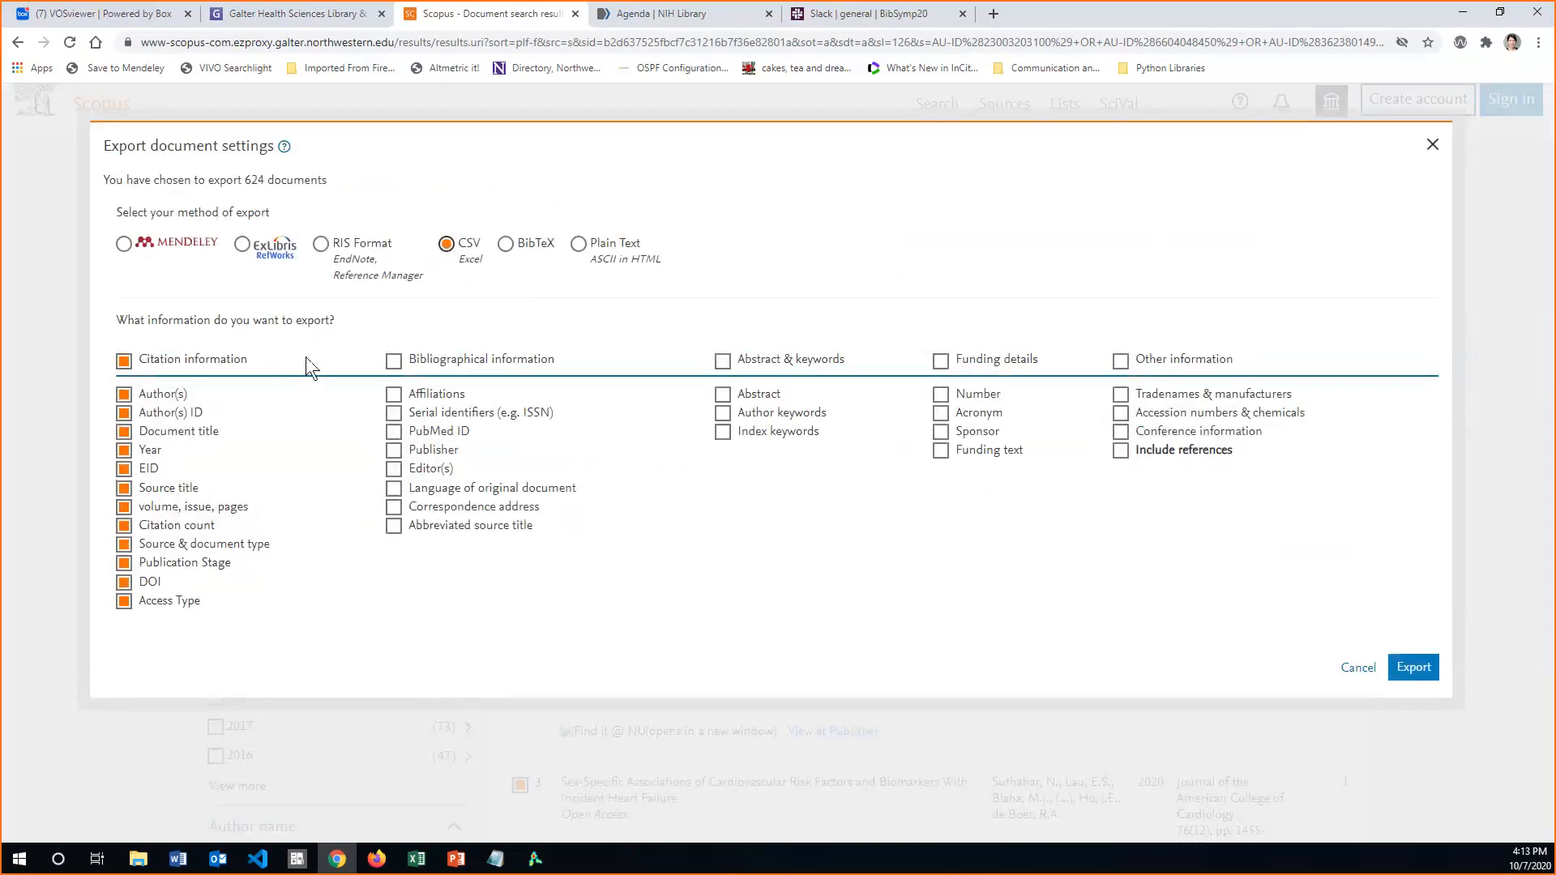
{"action": "left_click", "coordinate": [393, 362]}
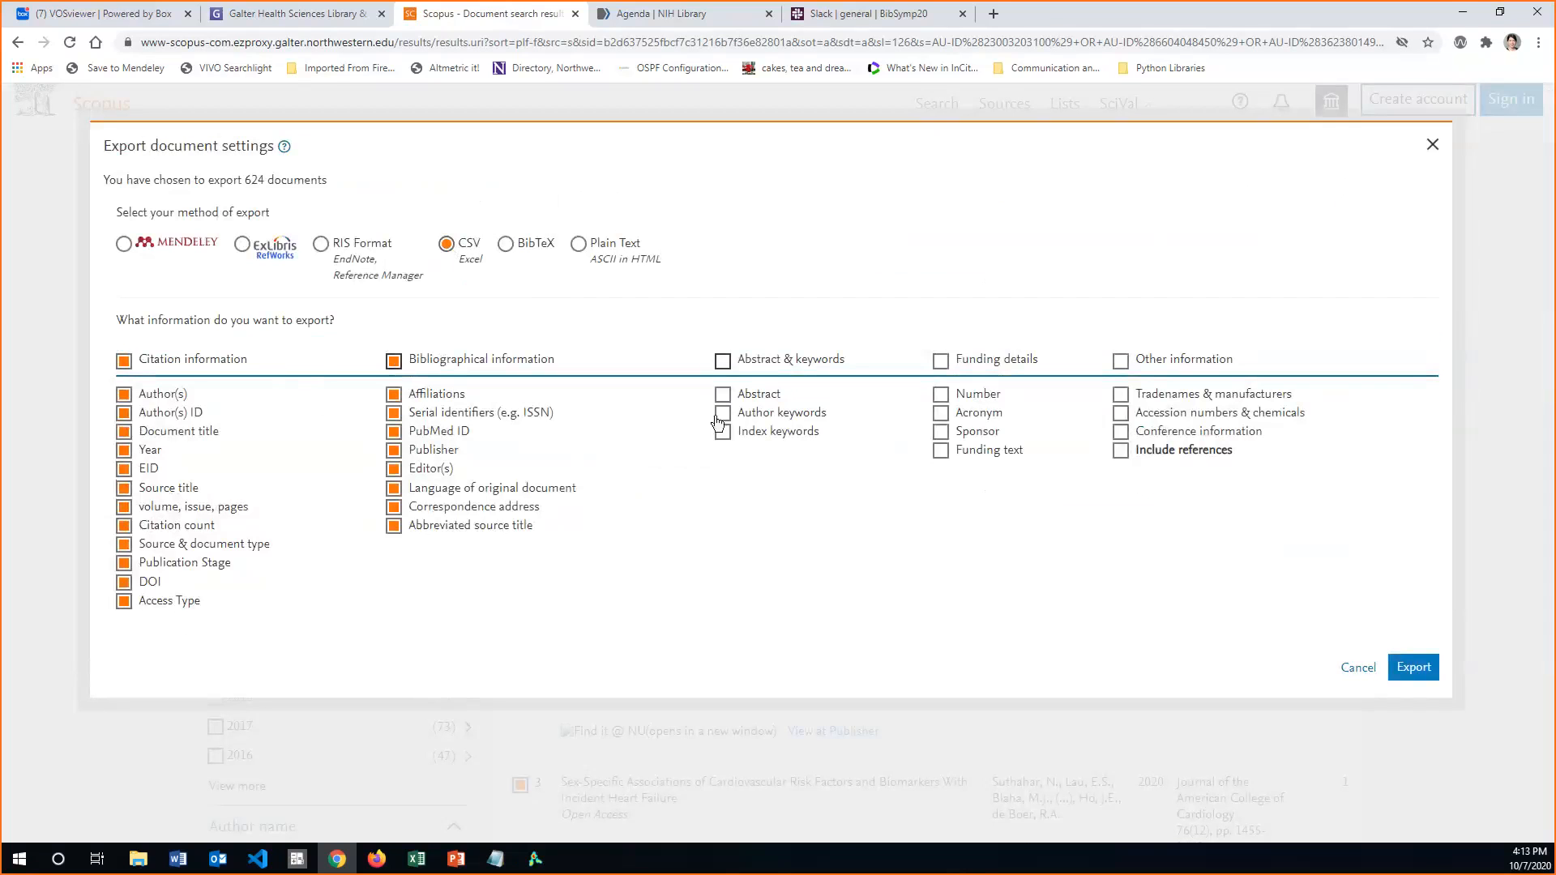
{"action": "left_click", "coordinate": [724, 362]}
{"action": "left_click", "coordinate": [1121, 457]}
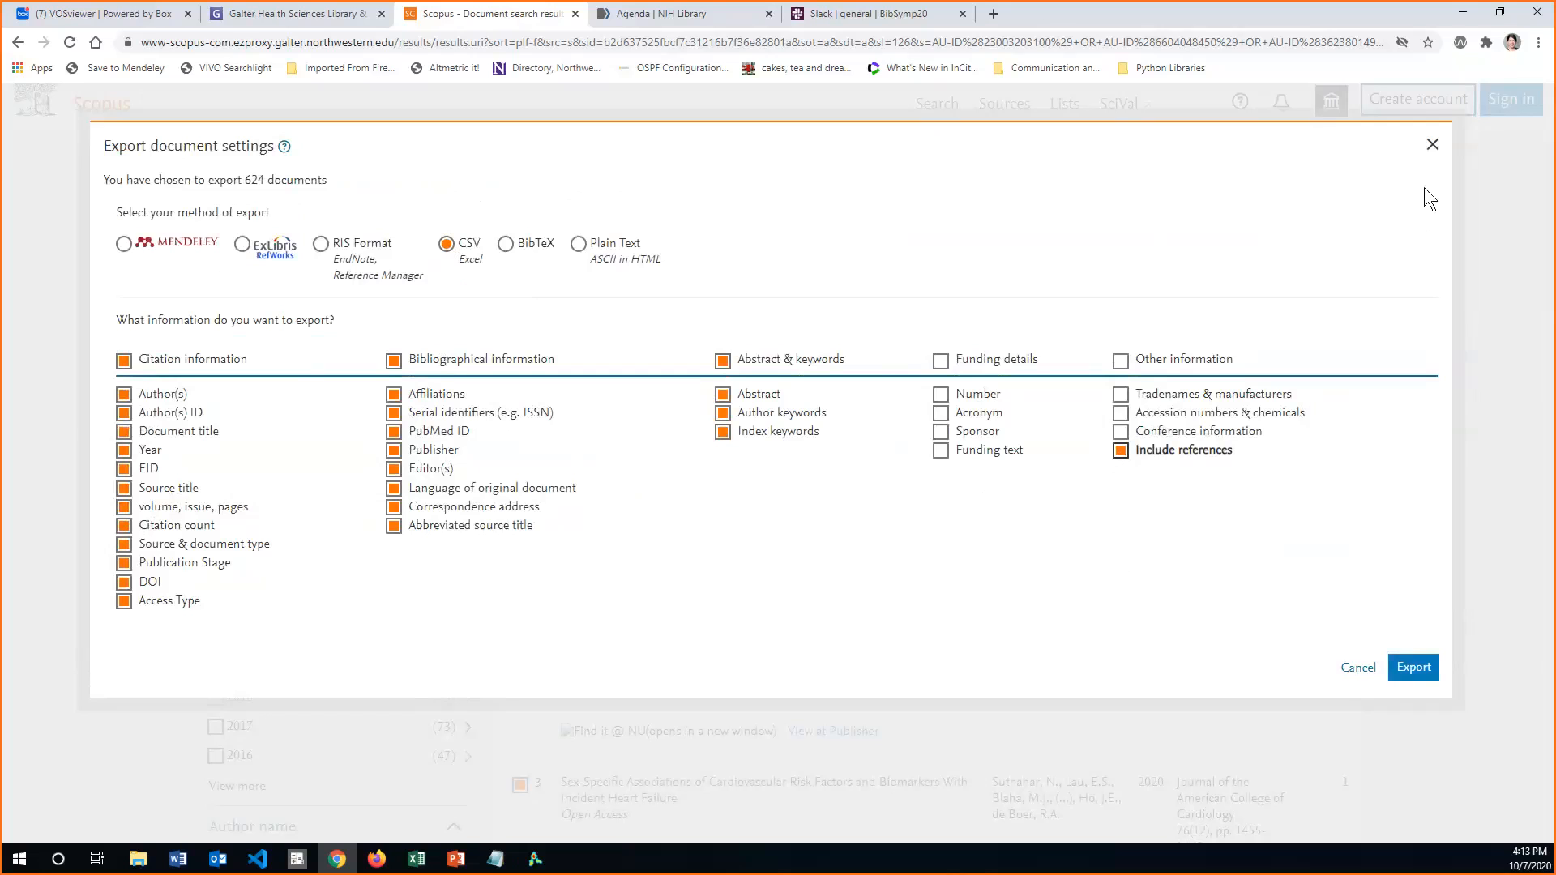
{"action": "left_click", "coordinate": [1426, 677]}
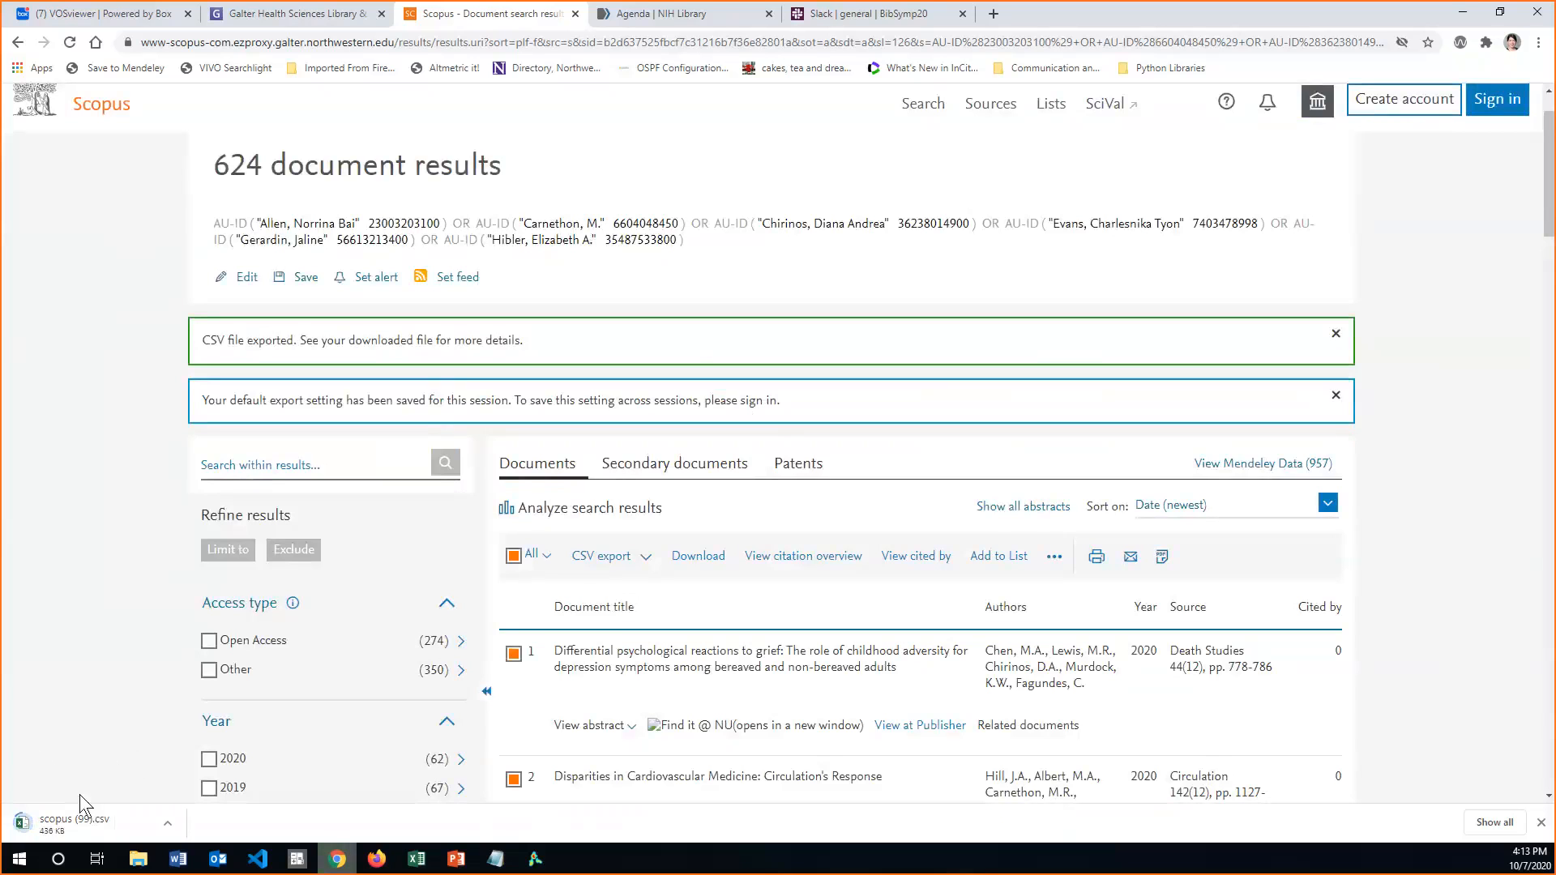
- Switch to VOSviewer, minimize the browser and enlarge the VOSviewer window to nearly the full desktop height
{"action": "left_click", "coordinate": [114, 830]}
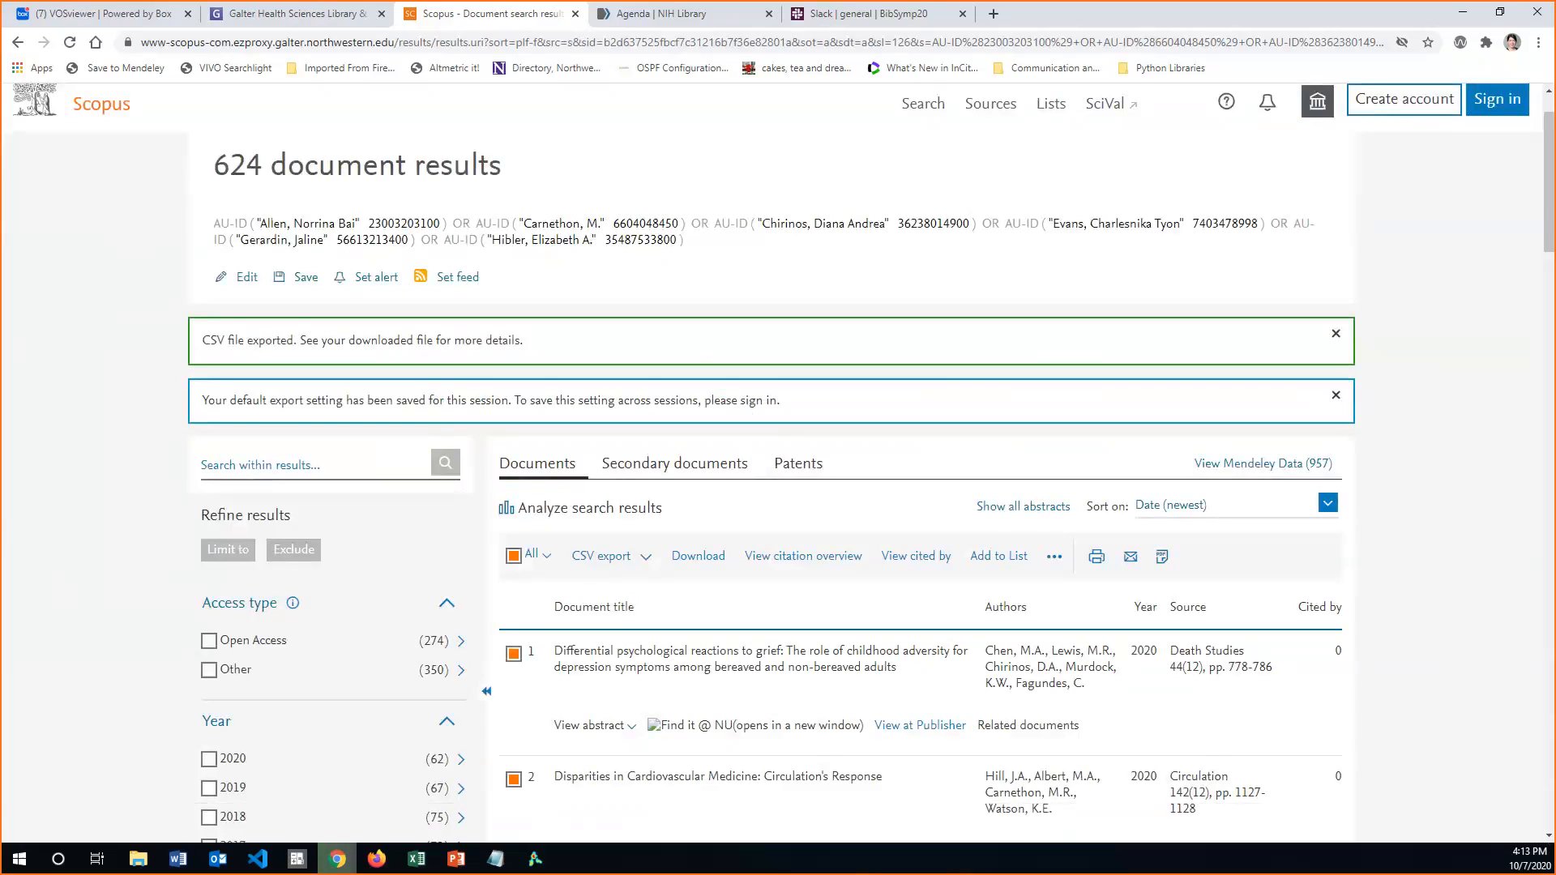
{"action": "key", "text": "alt+Tab"}
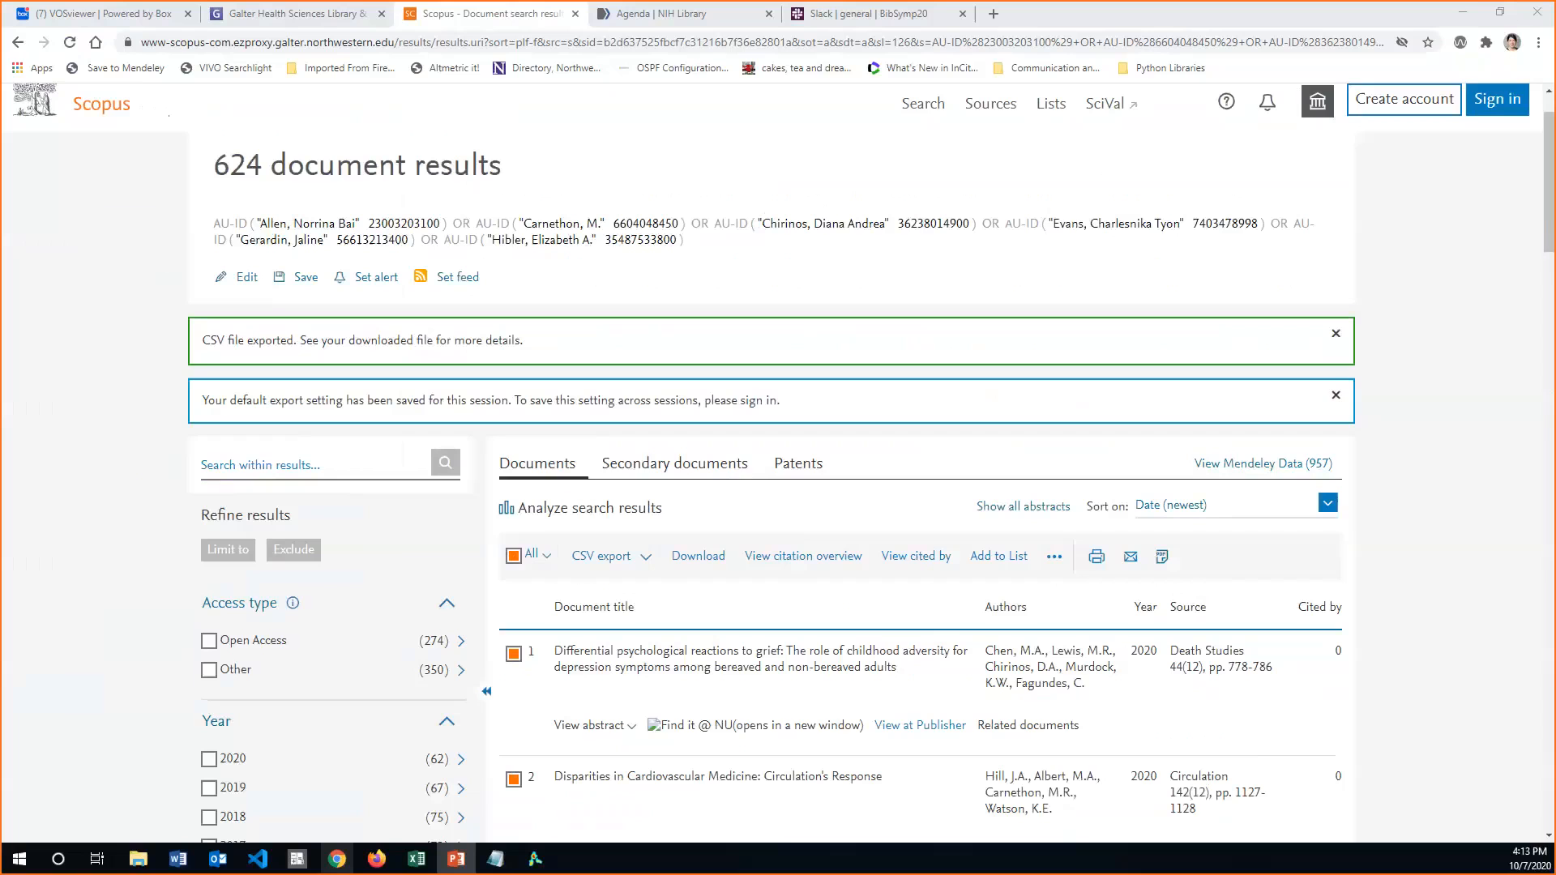
{"action": "left_click", "coordinate": [1462, 13]}
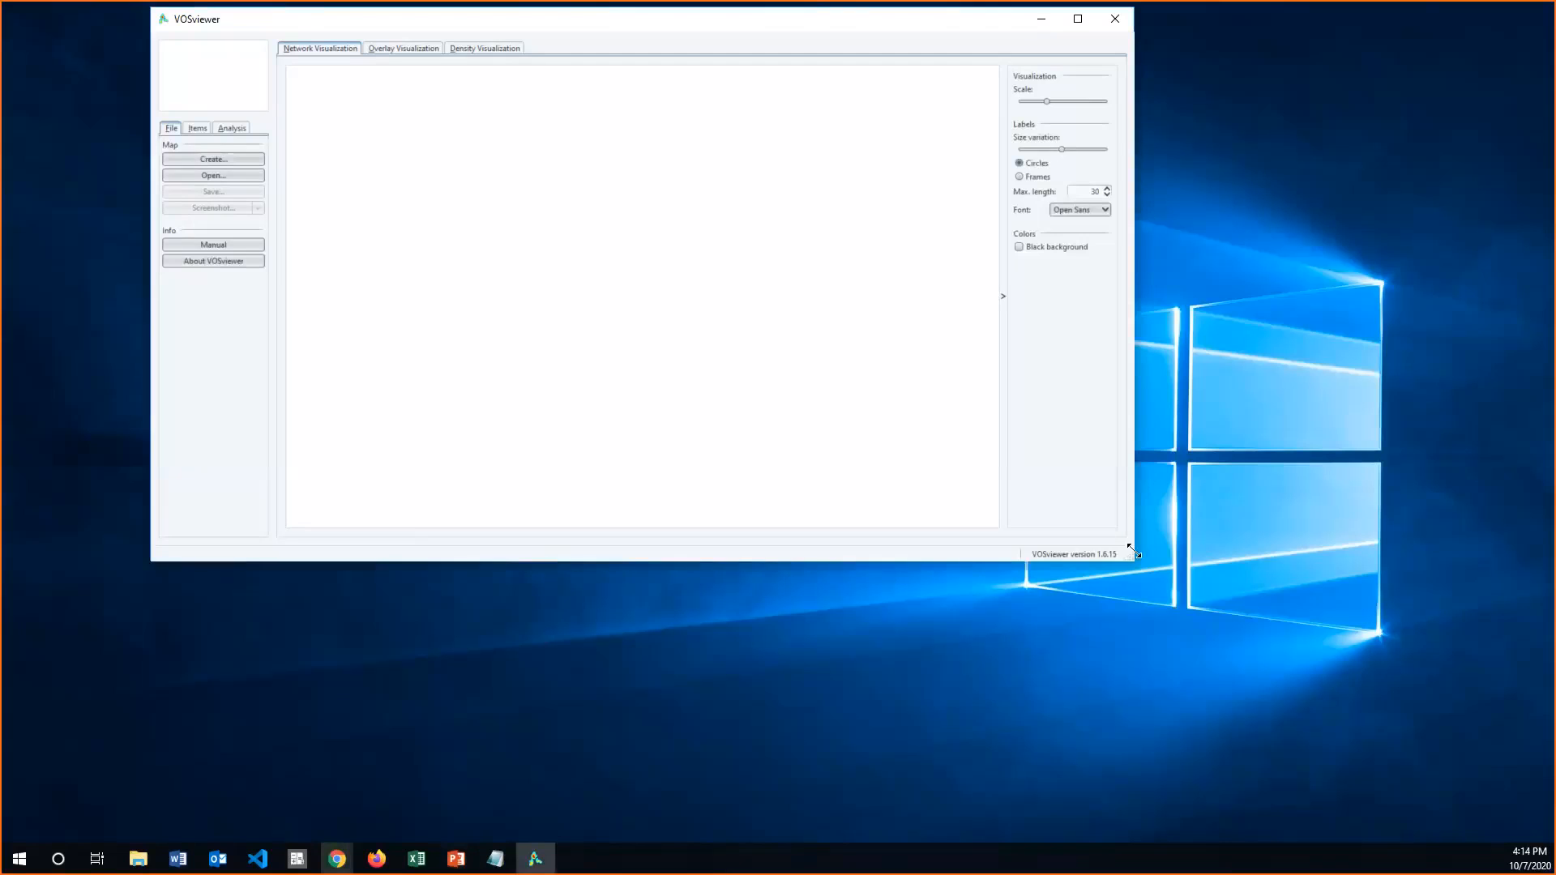
{"action": "left_click_drag", "start_coordinate": [1133, 558], "coordinate": [1430, 827]}
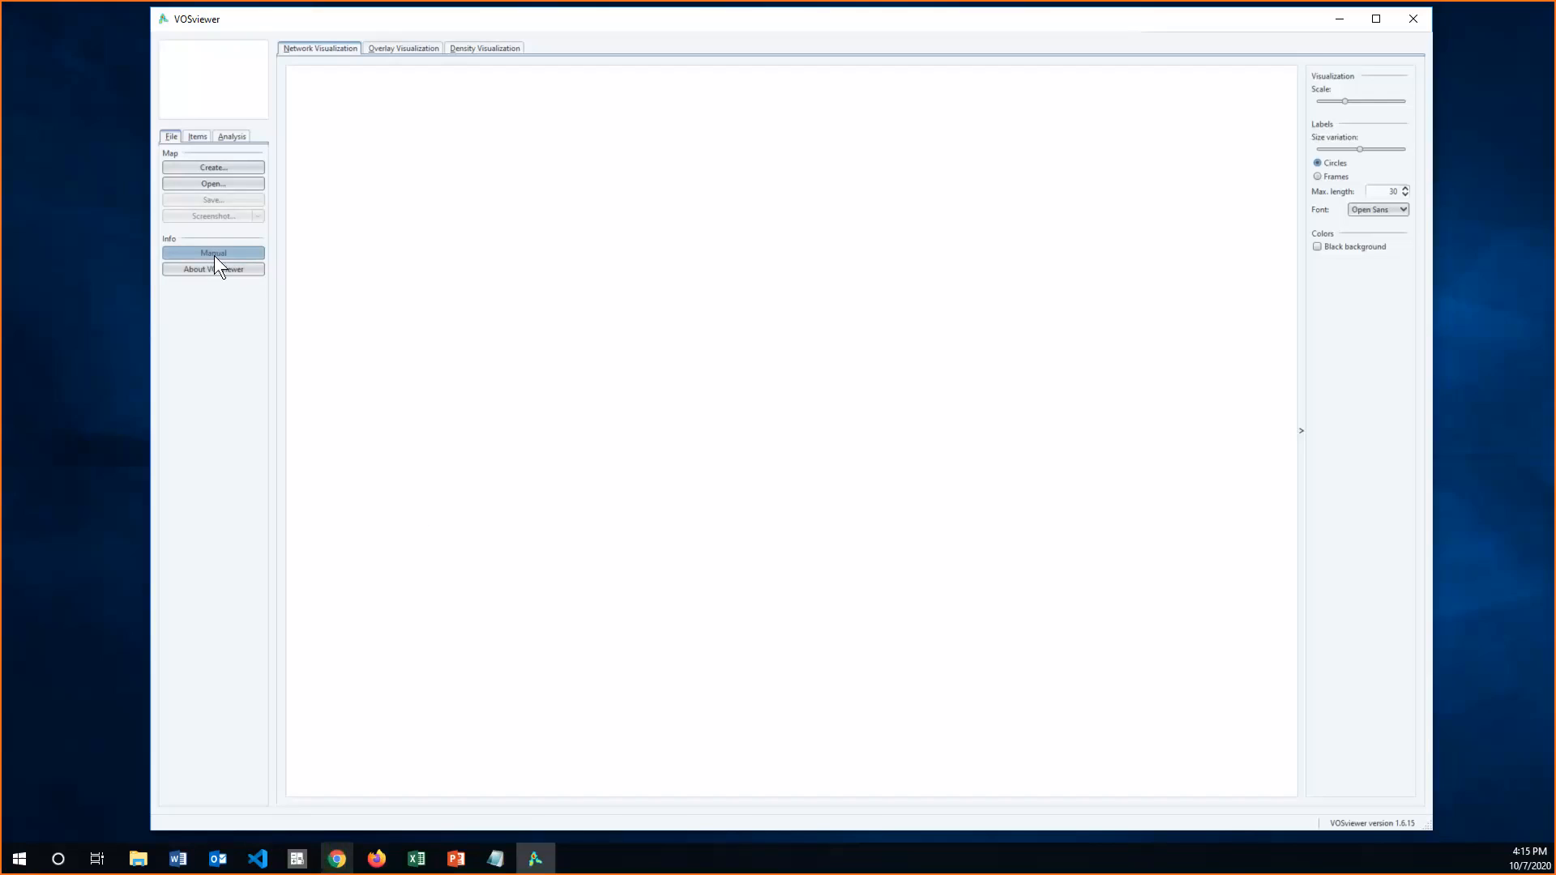
- Start a new map based on text data, with bibliographic database files as the data source
{"action": "left_click", "coordinate": [194, 167]}
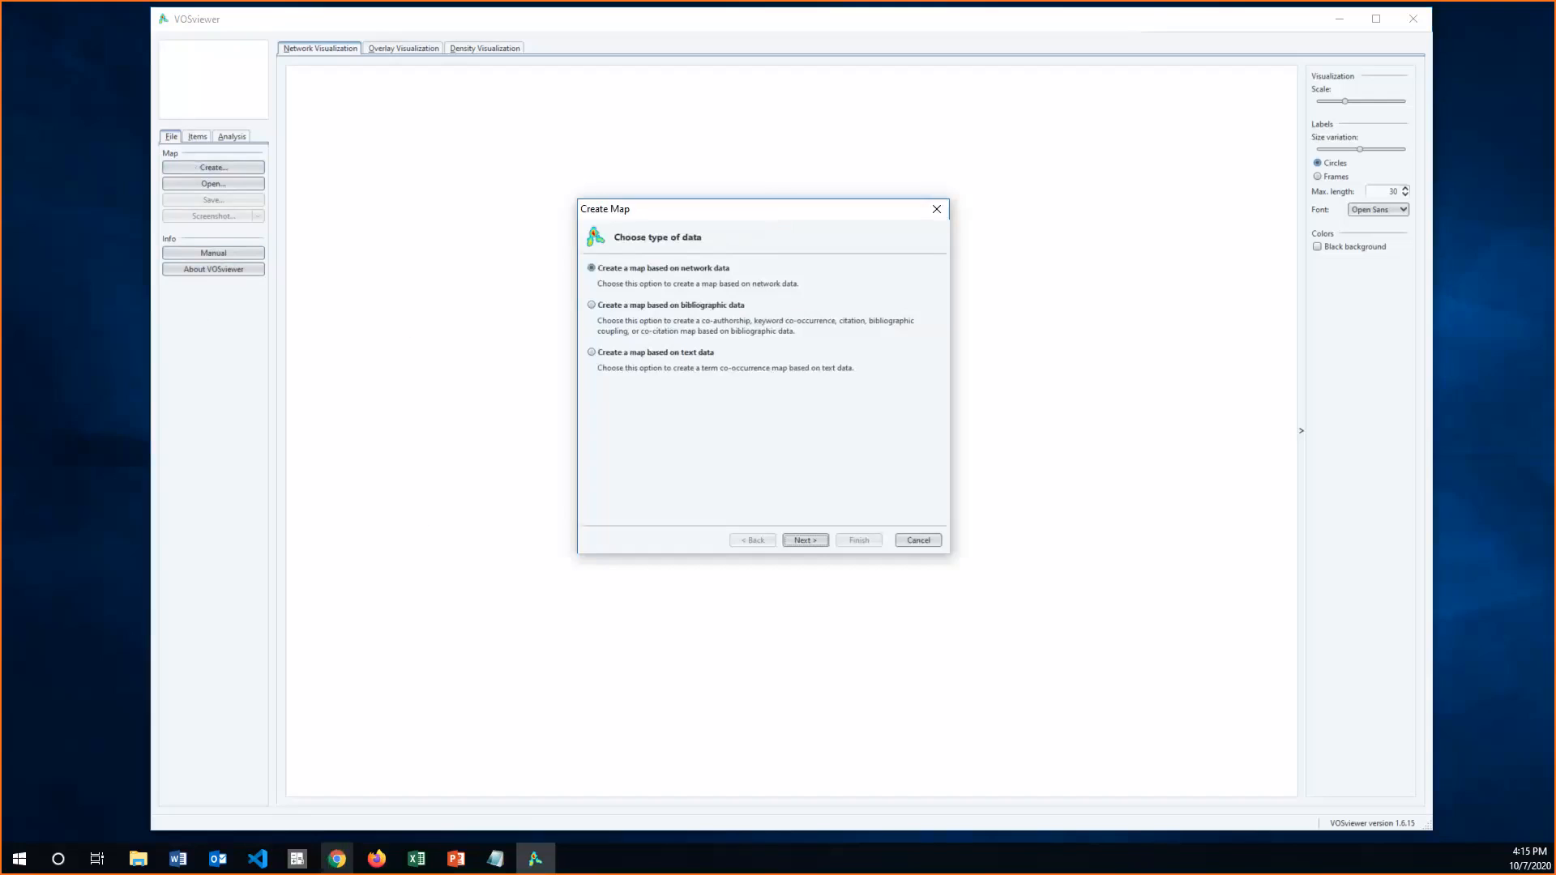
{"action": "key", "text": "alt+Tab"}
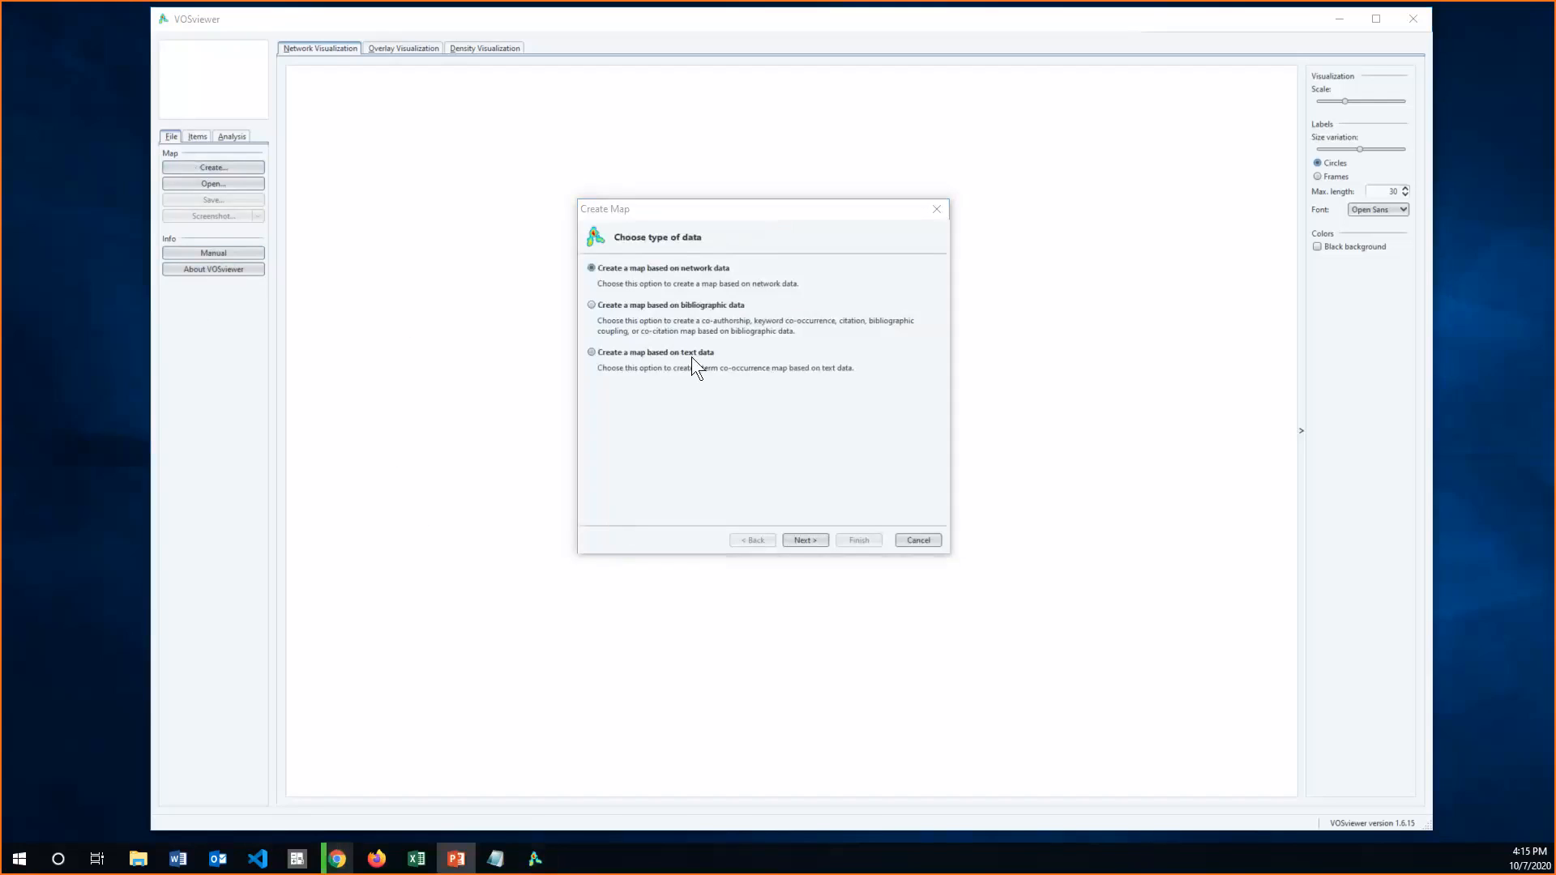
{"action": "left_click", "coordinate": [730, 357]}
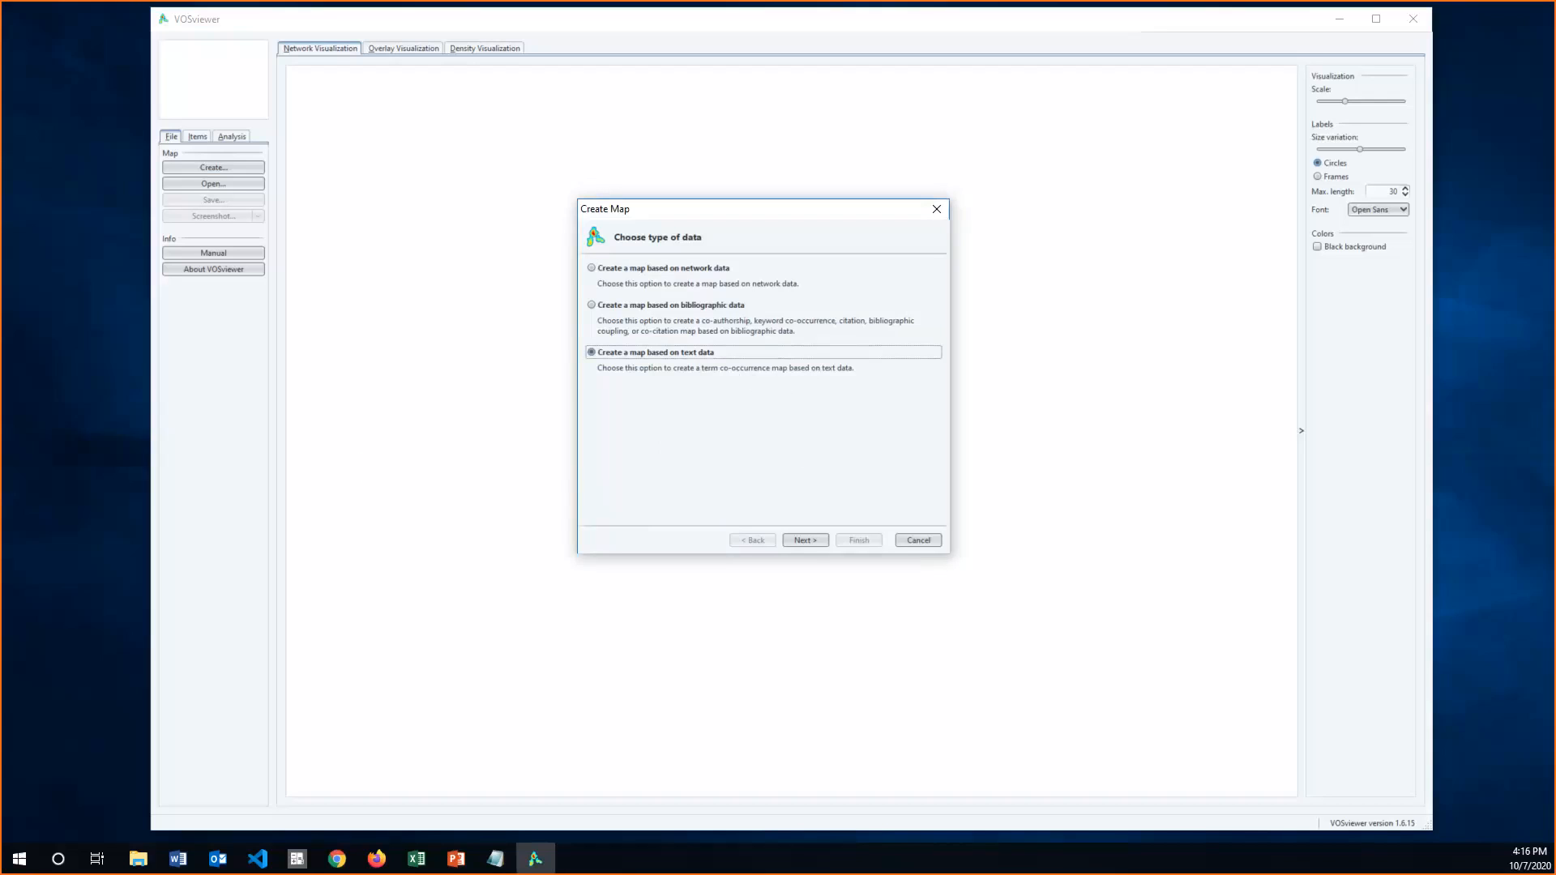
{"action": "left_click", "coordinate": [805, 537]}
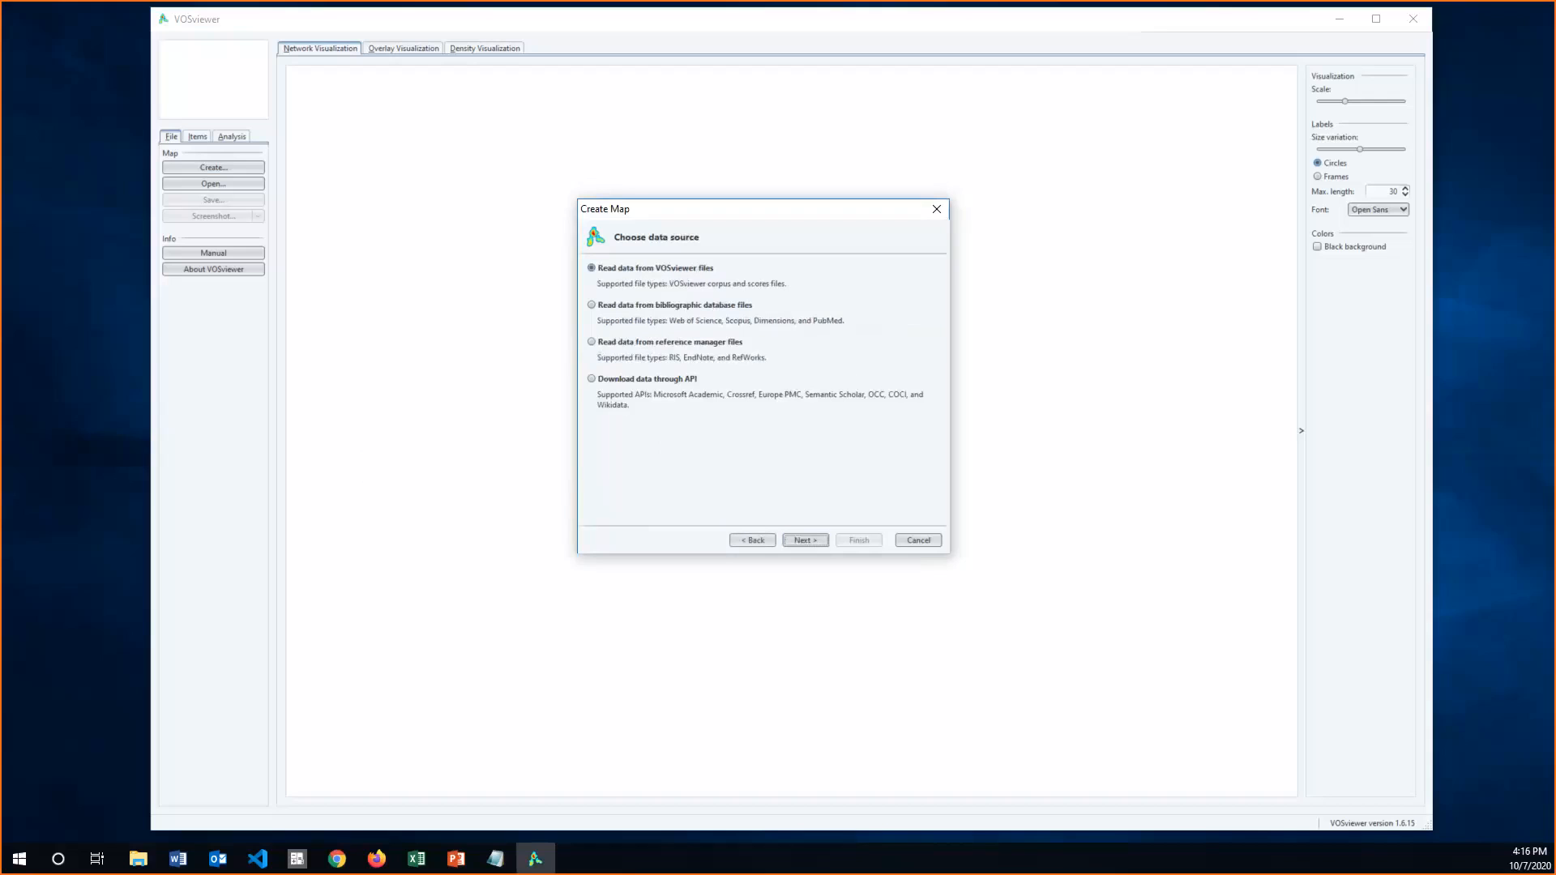
{"action": "key", "text": "alt+Tab"}
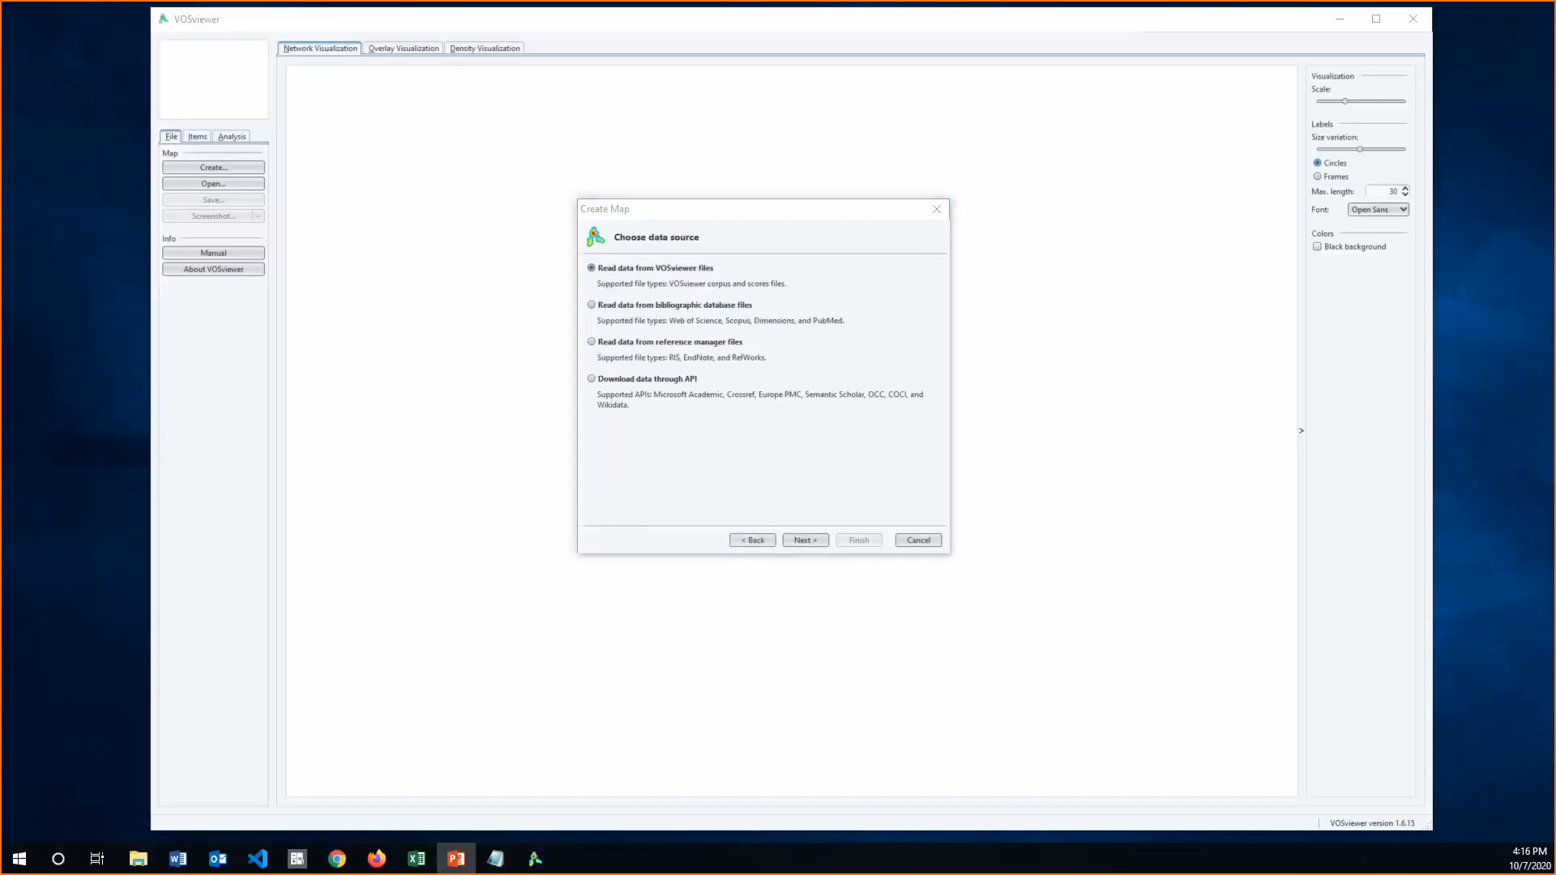
{"action": "left_click", "coordinate": [732, 308]}
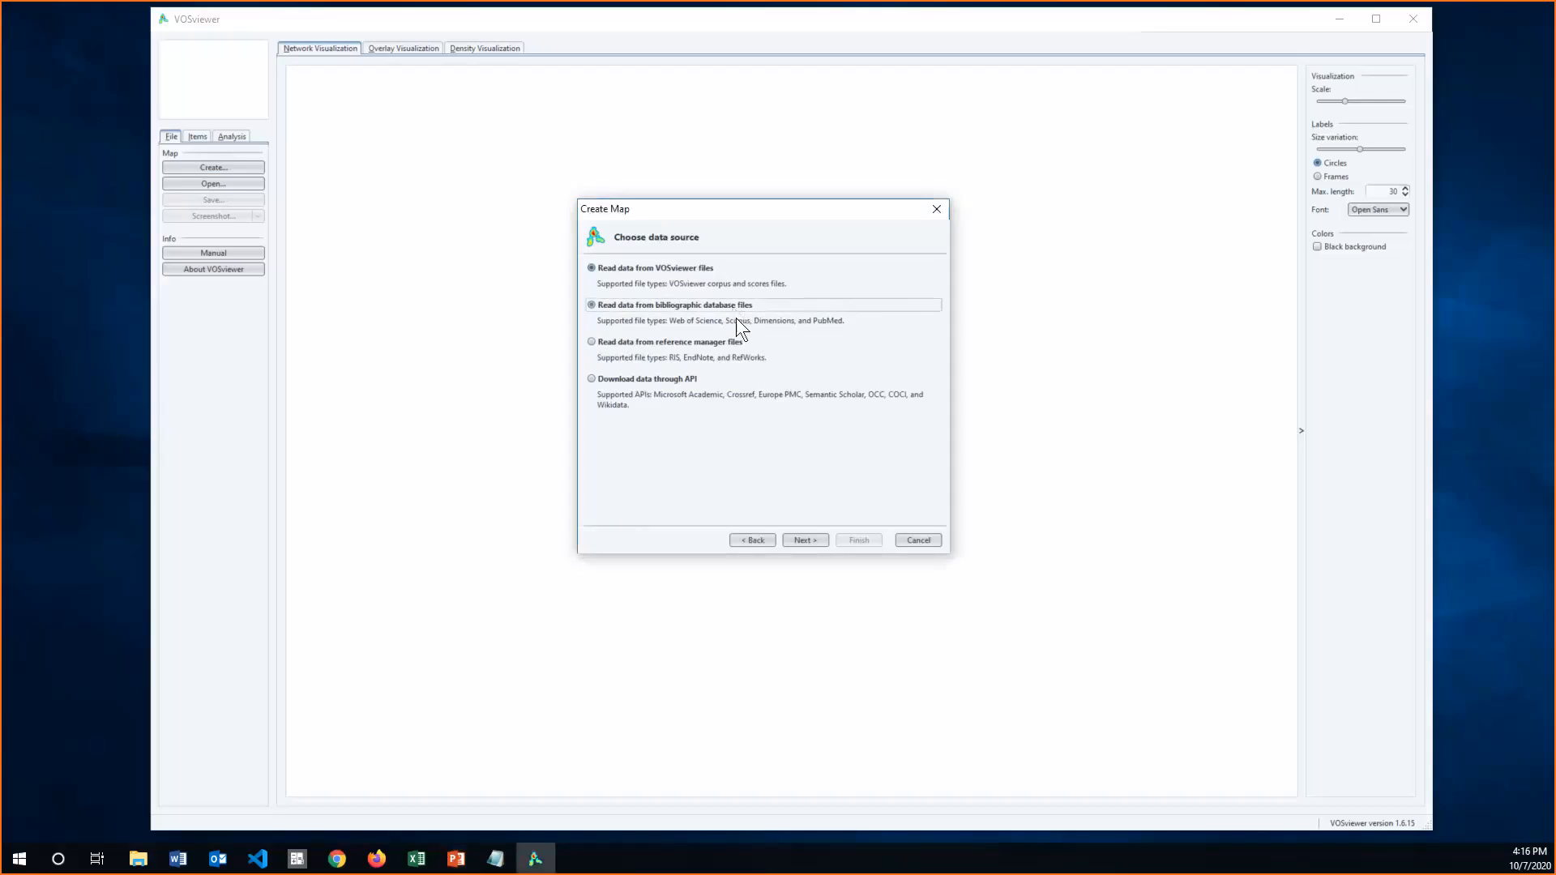
{"action": "left_click", "coordinate": [811, 540]}
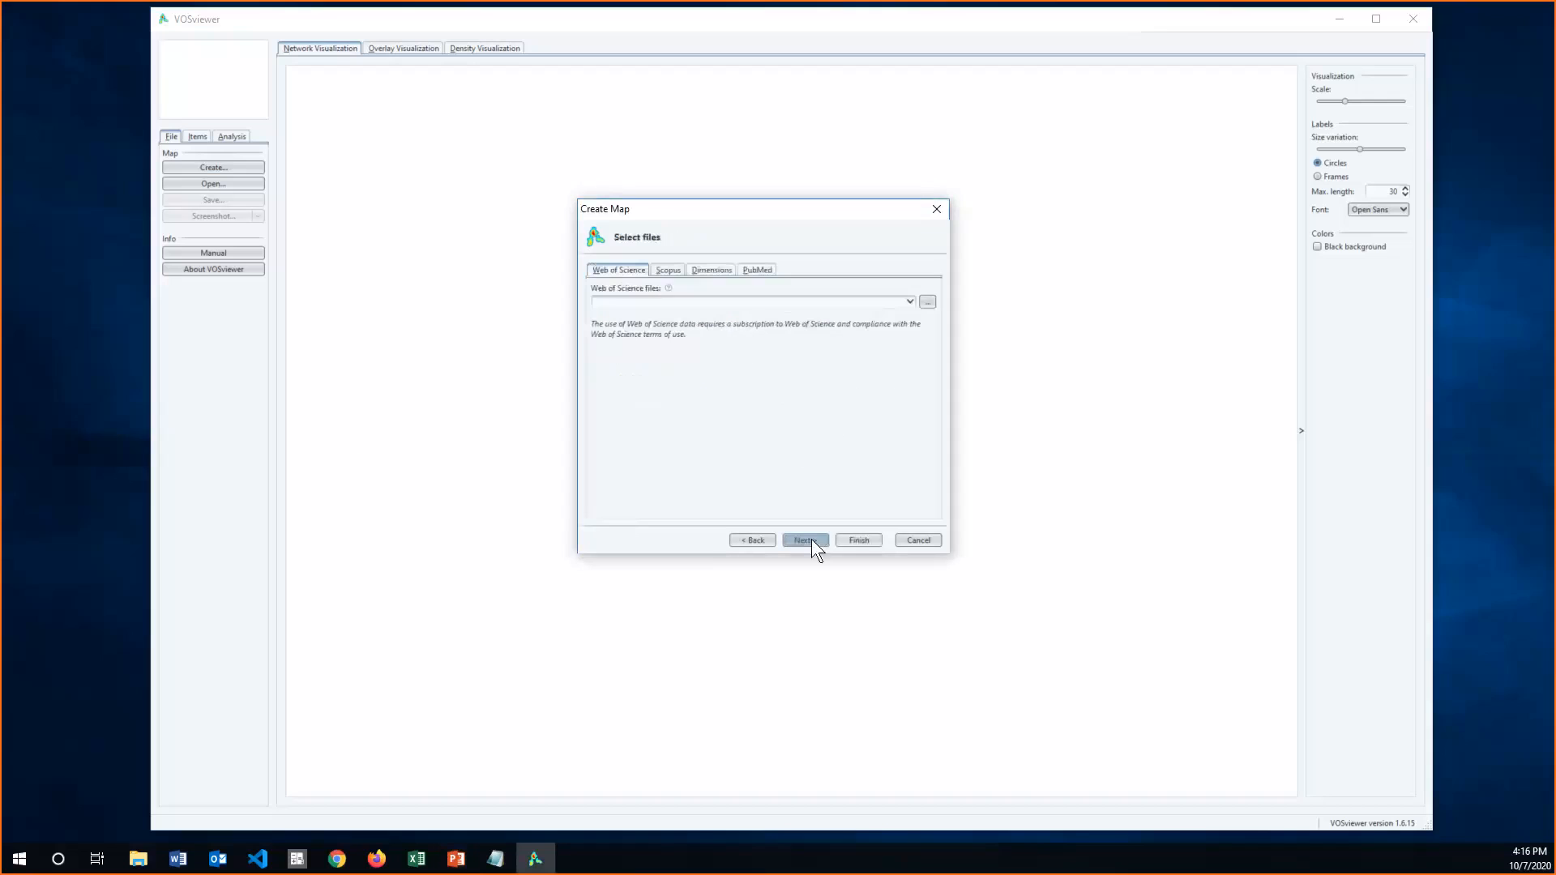
- Load "2020_09-17 Group of Authors Pubs from Scopus for VOSviewer v2.csv" from the VOSviewer Demo folder as the Scopus file
{"action": "left_click", "coordinate": [669, 270]}
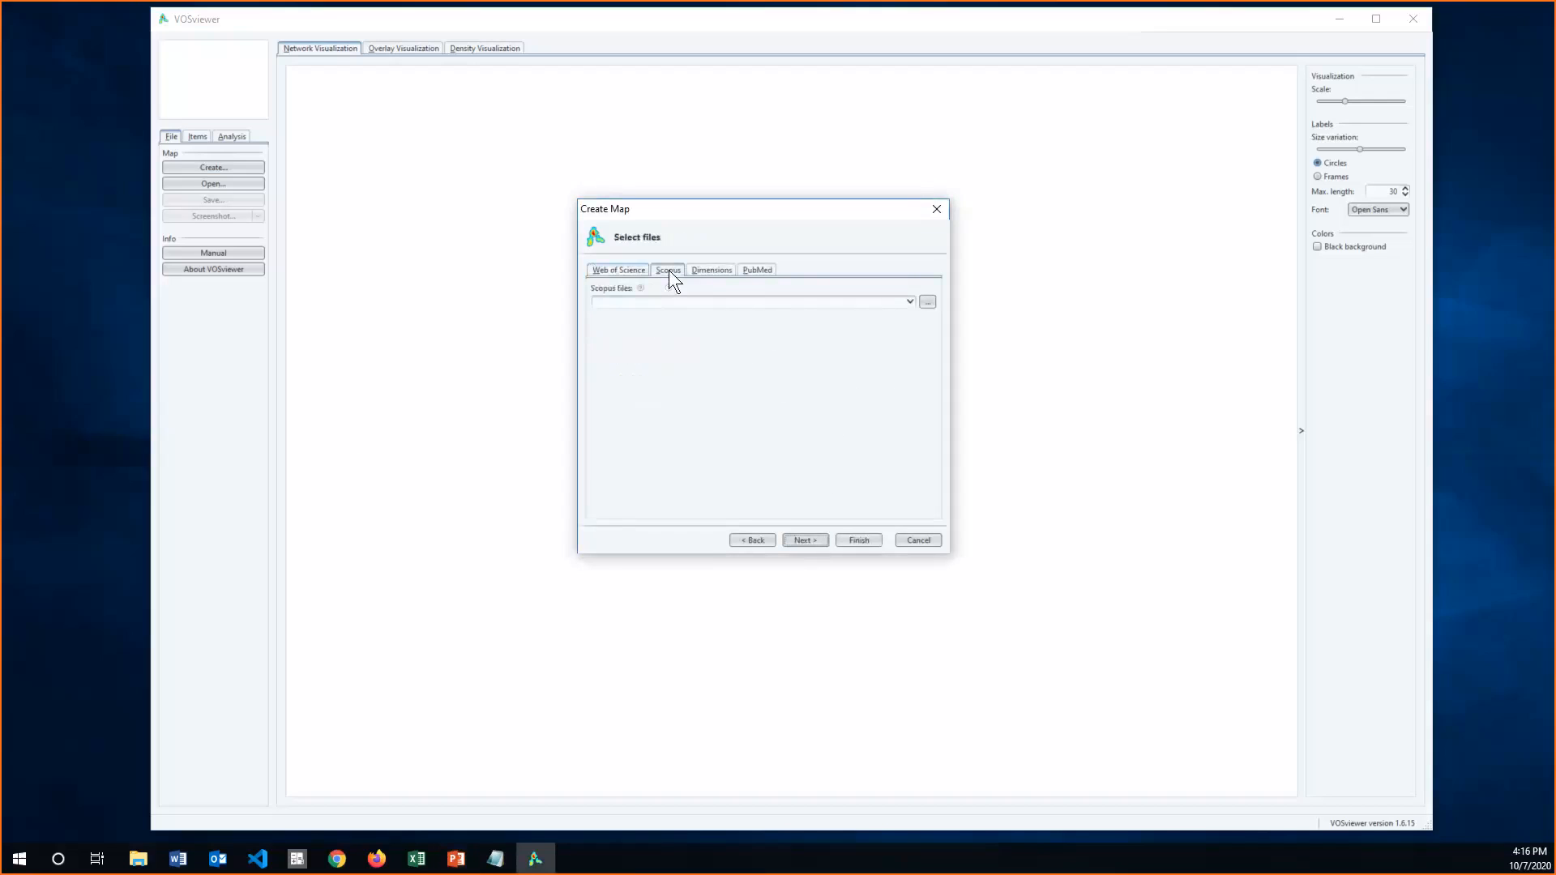
{"action": "left_click", "coordinate": [927, 301]}
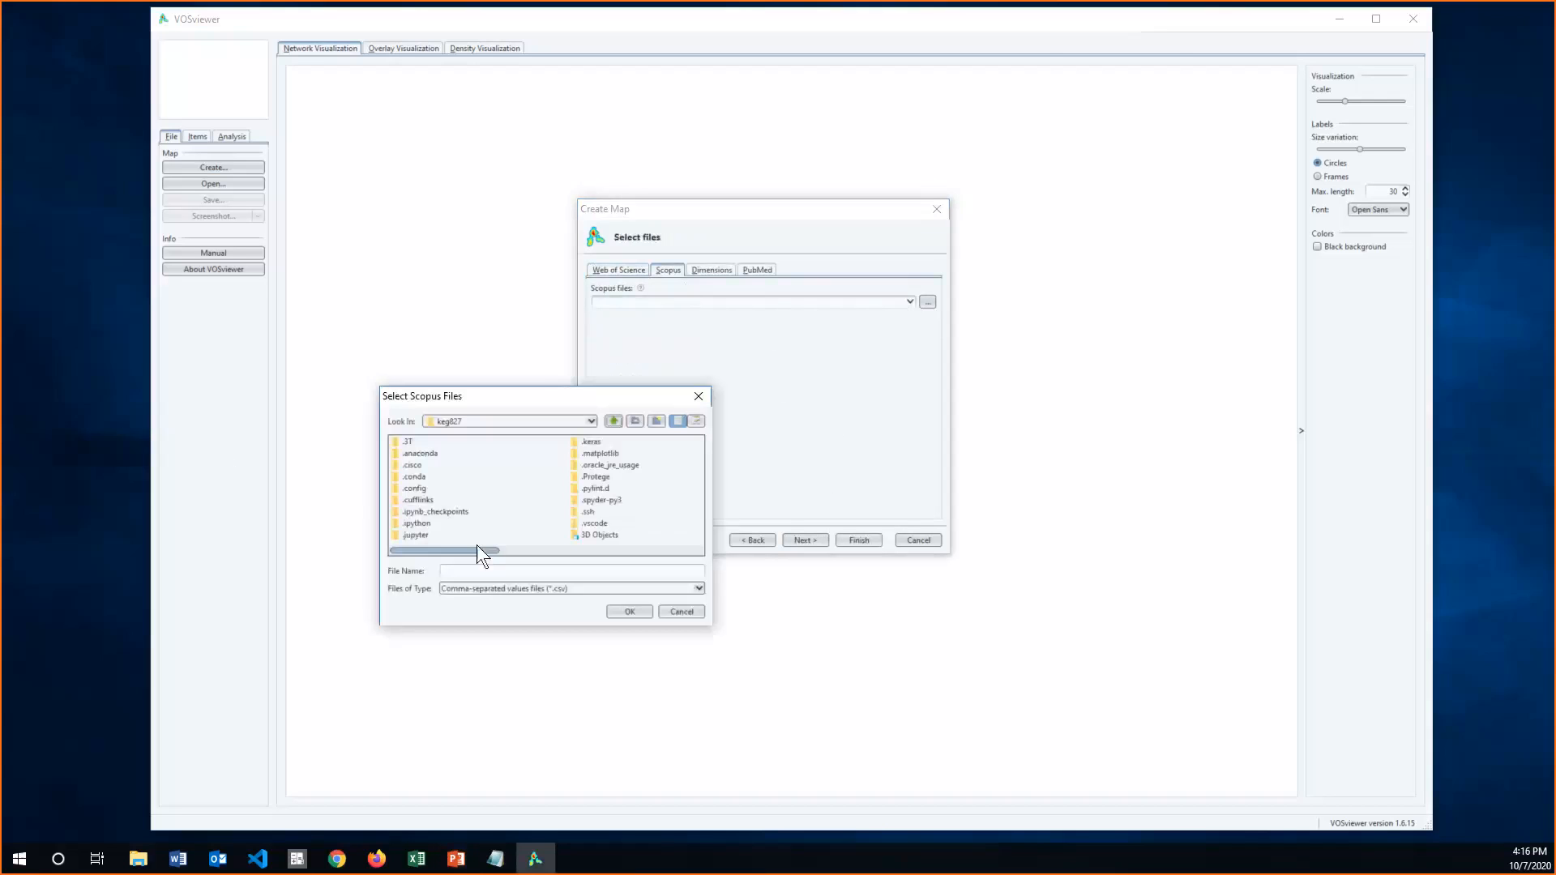
{"action": "left_click_drag", "start_coordinate": [478, 551], "coordinate": [549, 559]}
{"action": "double_click", "coordinate": [552, 513]}
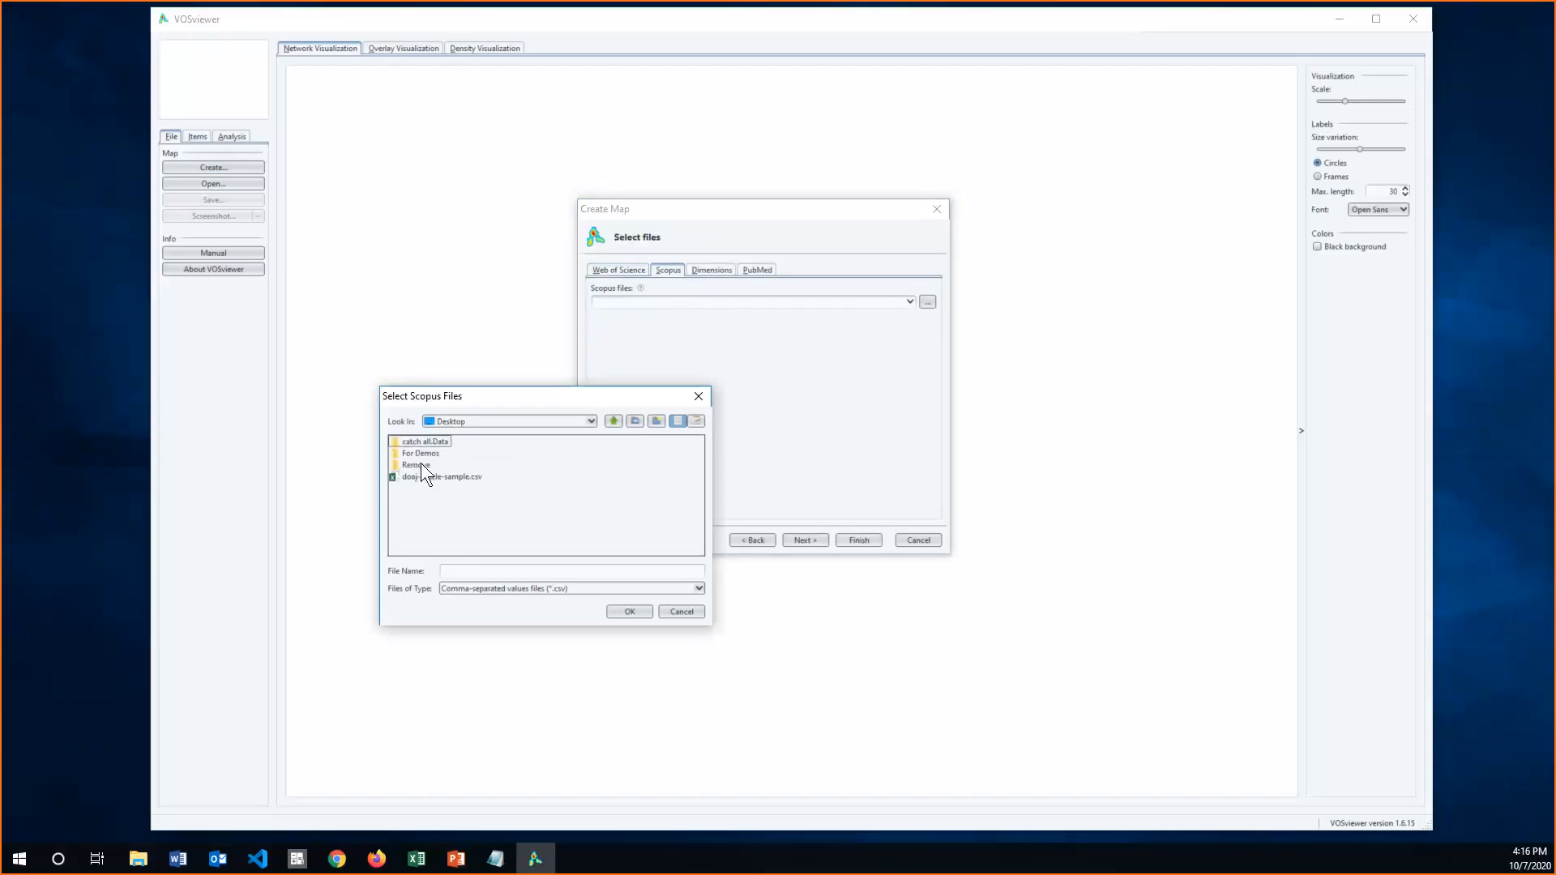
{"action": "double_click", "coordinate": [428, 453]}
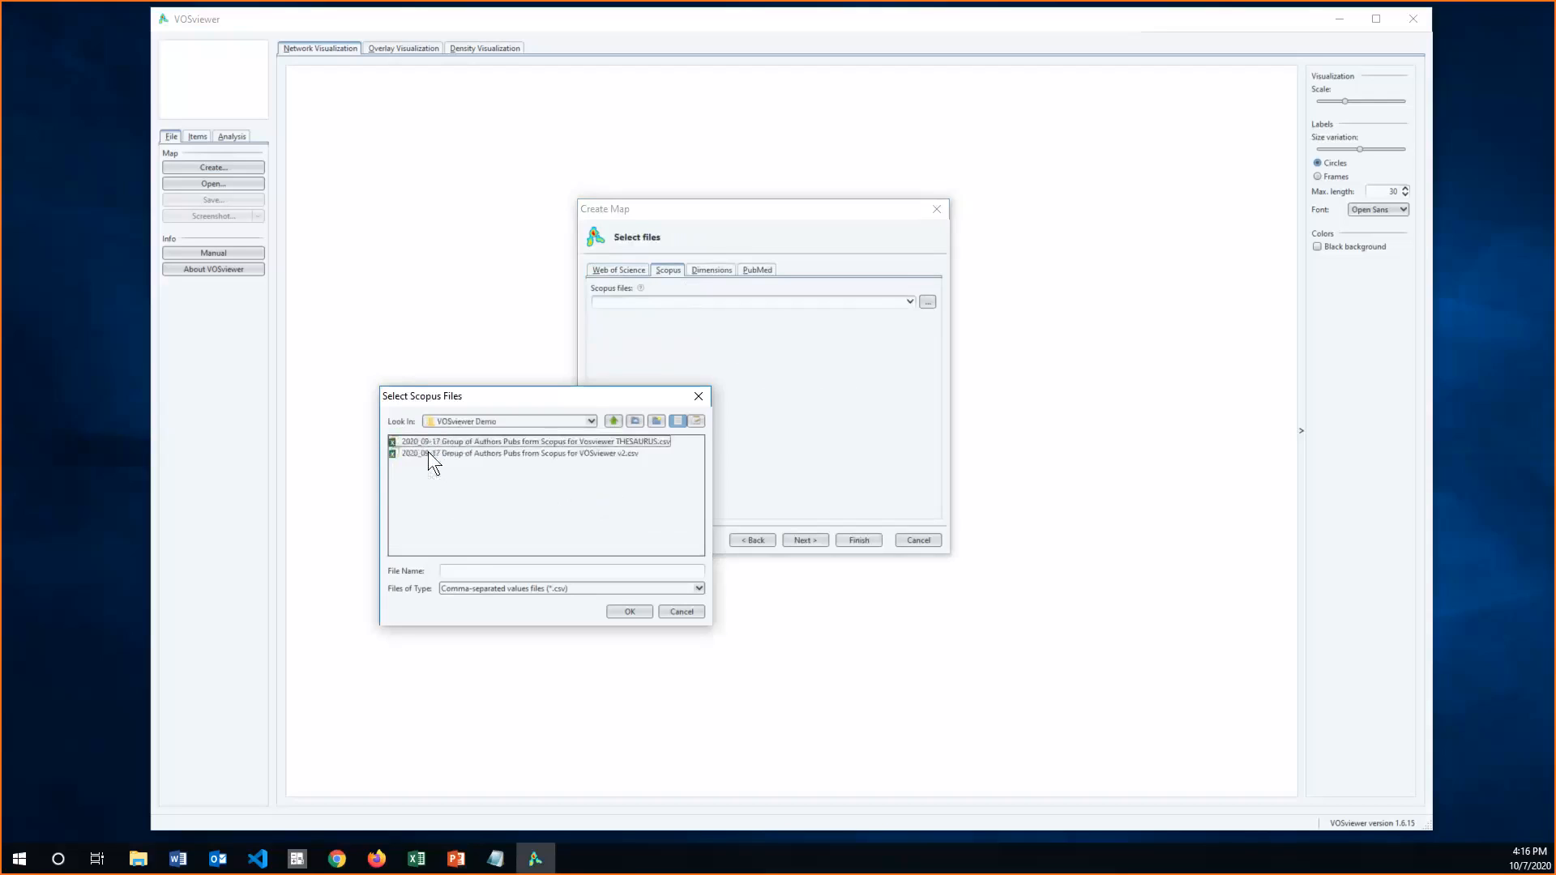
{"action": "left_click", "coordinate": [480, 452]}
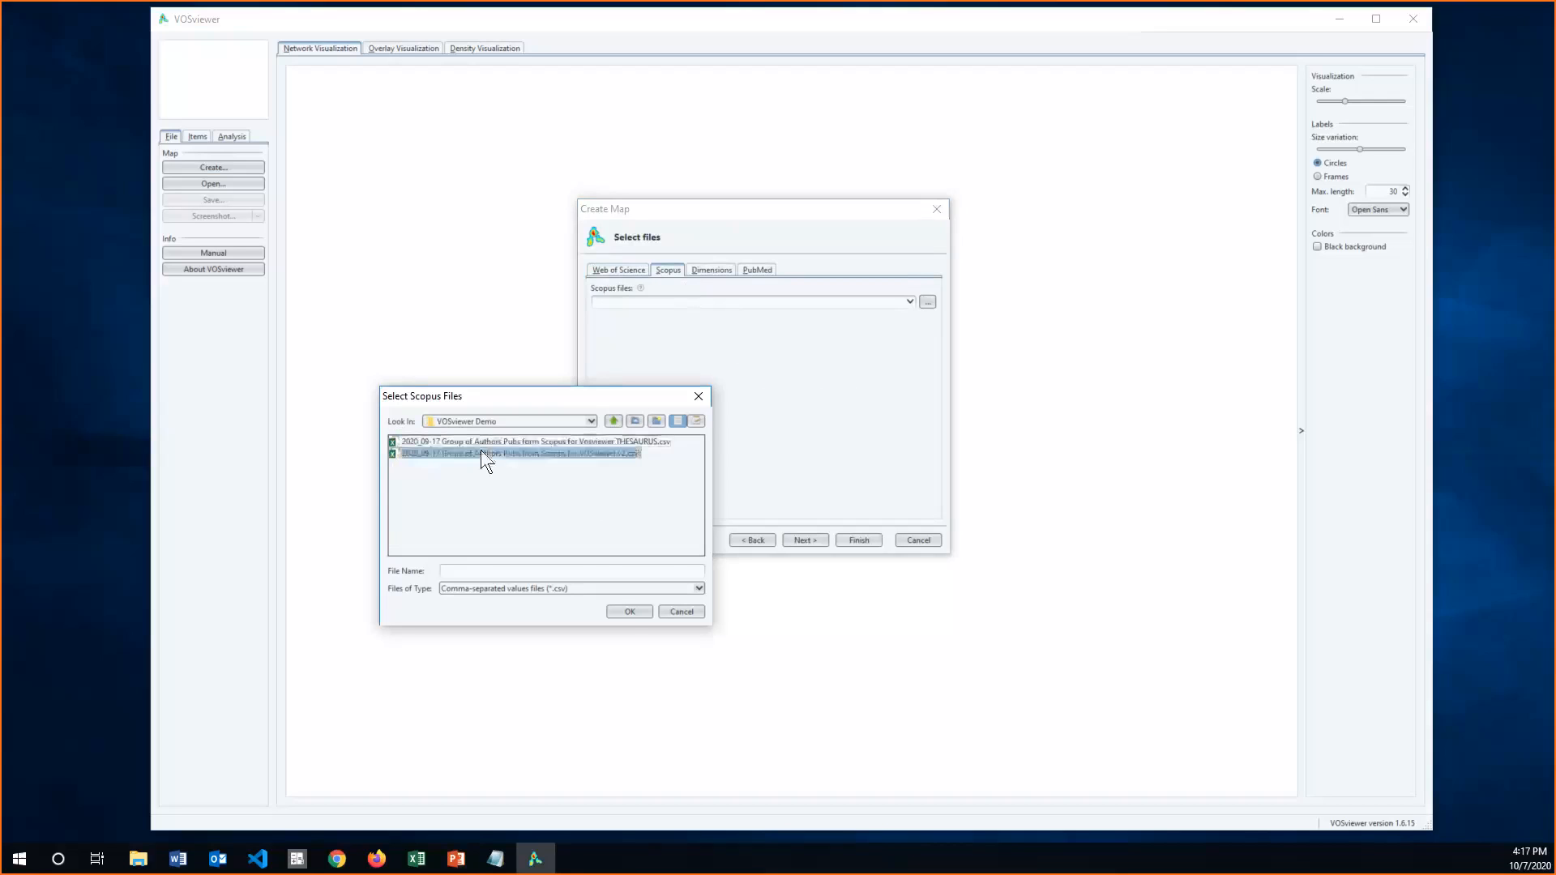
{"action": "left_click", "coordinate": [625, 613]}
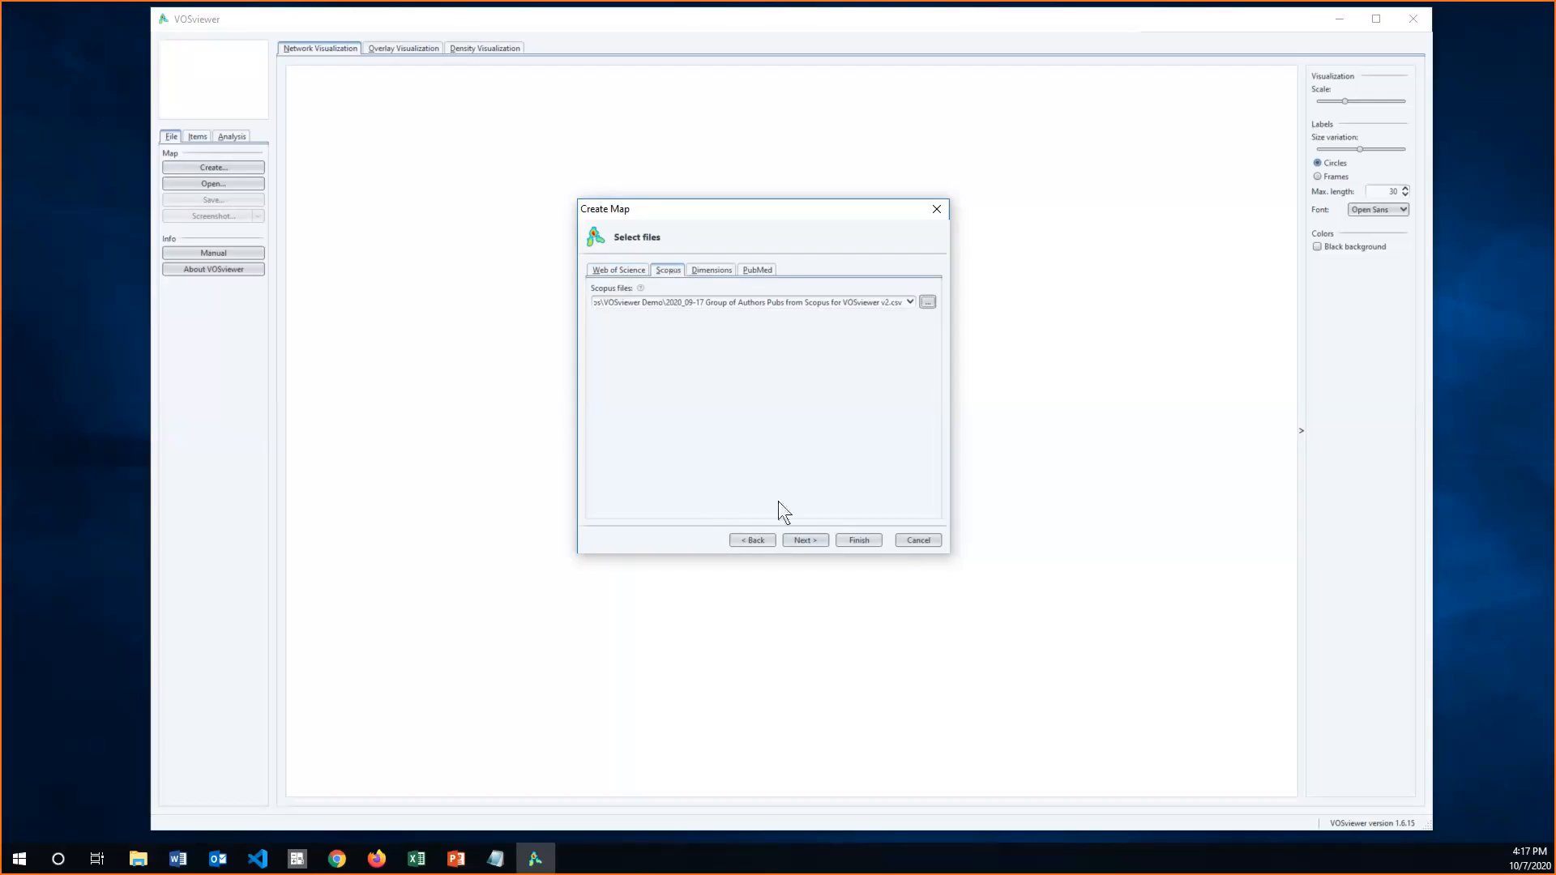
{"action": "left_click", "coordinate": [804, 540]}
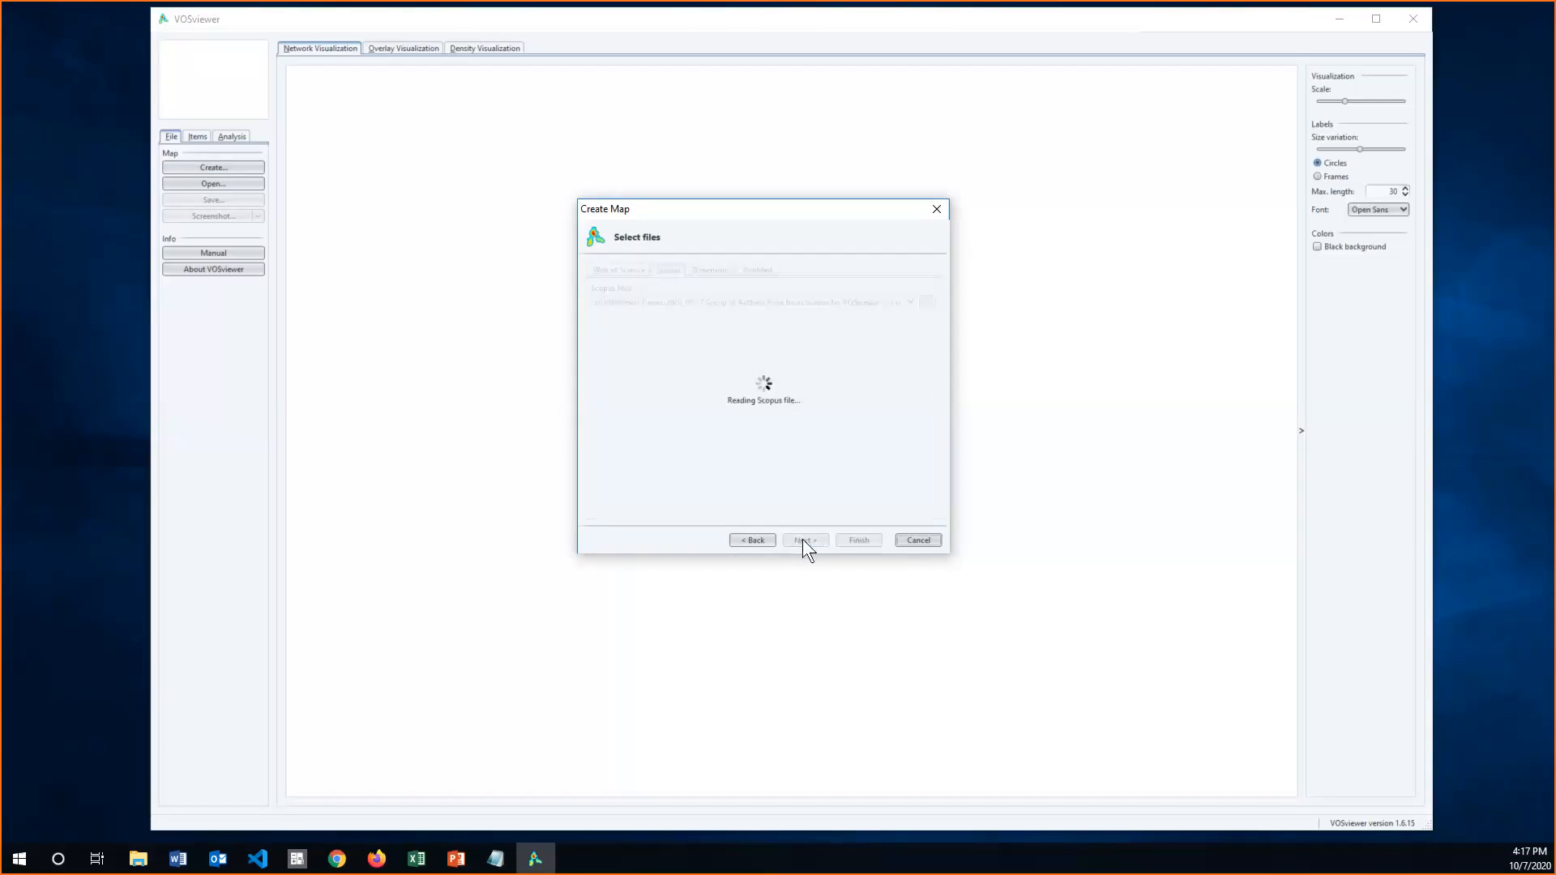
- Extract terms from the title and abstract fields, ignoring abstract labels and copyright statements, and accept binary counting without a thesaurus file
{"action": "key", "text": "alt+Tab"}
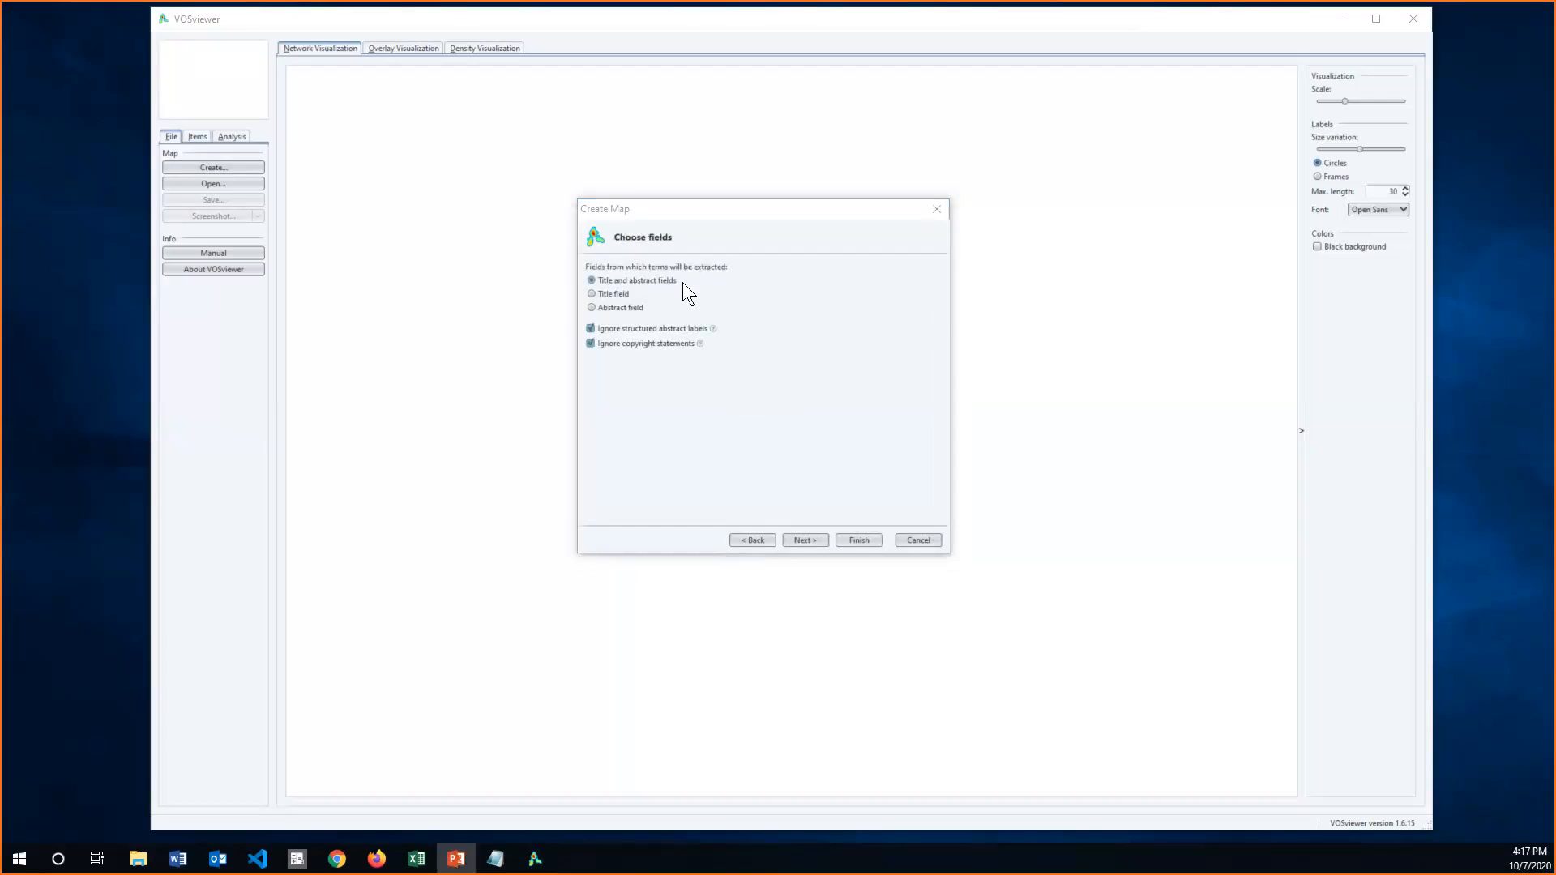
{"action": "left_click", "coordinate": [808, 541]}
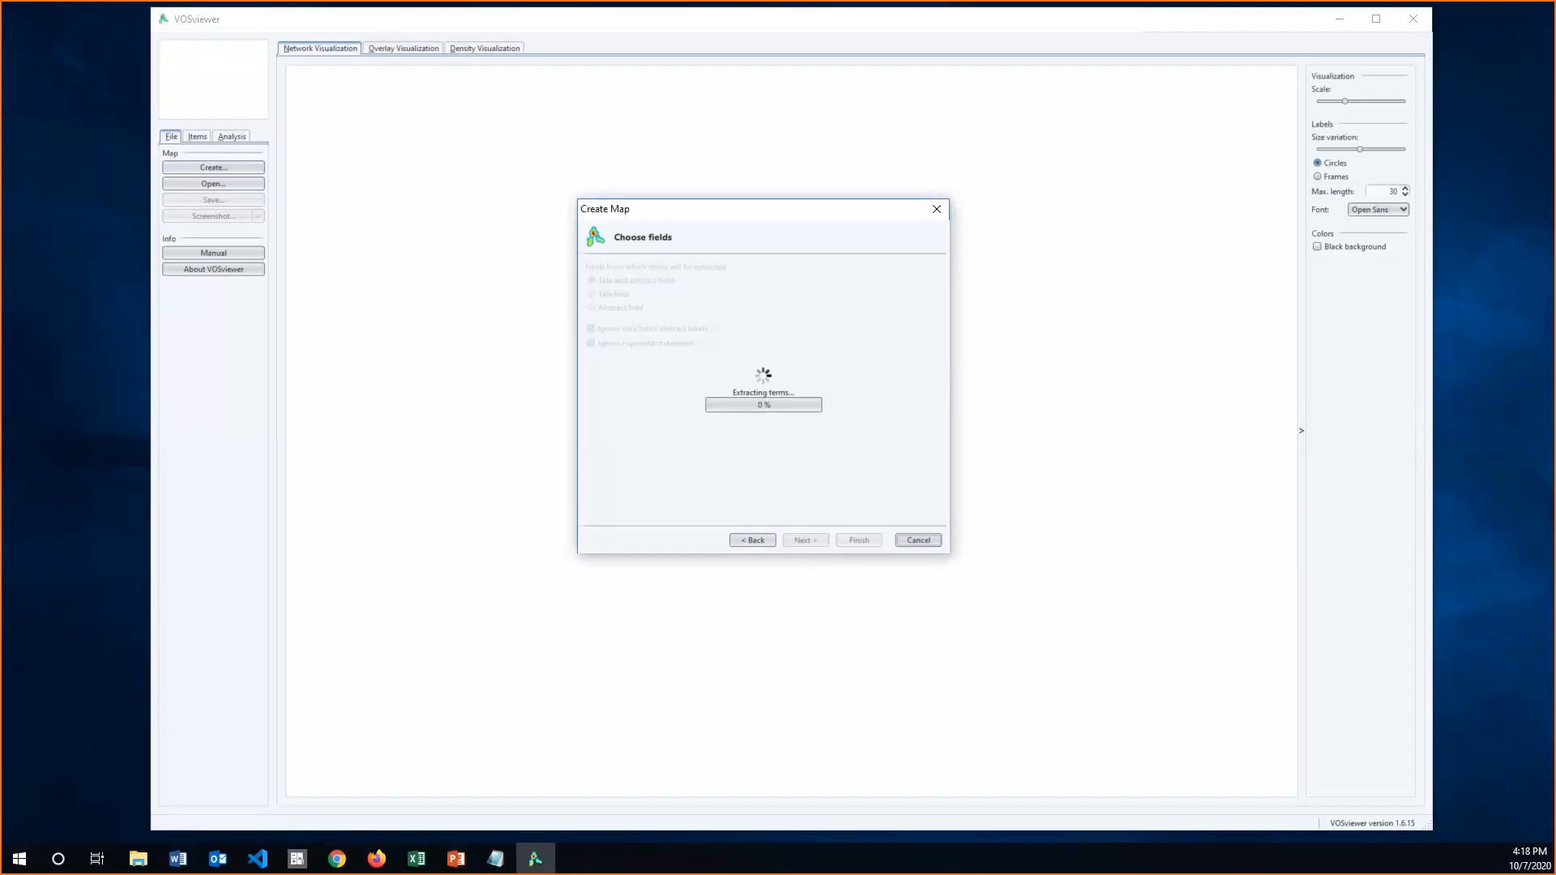
{"action": "key", "text": "alt+Tab"}
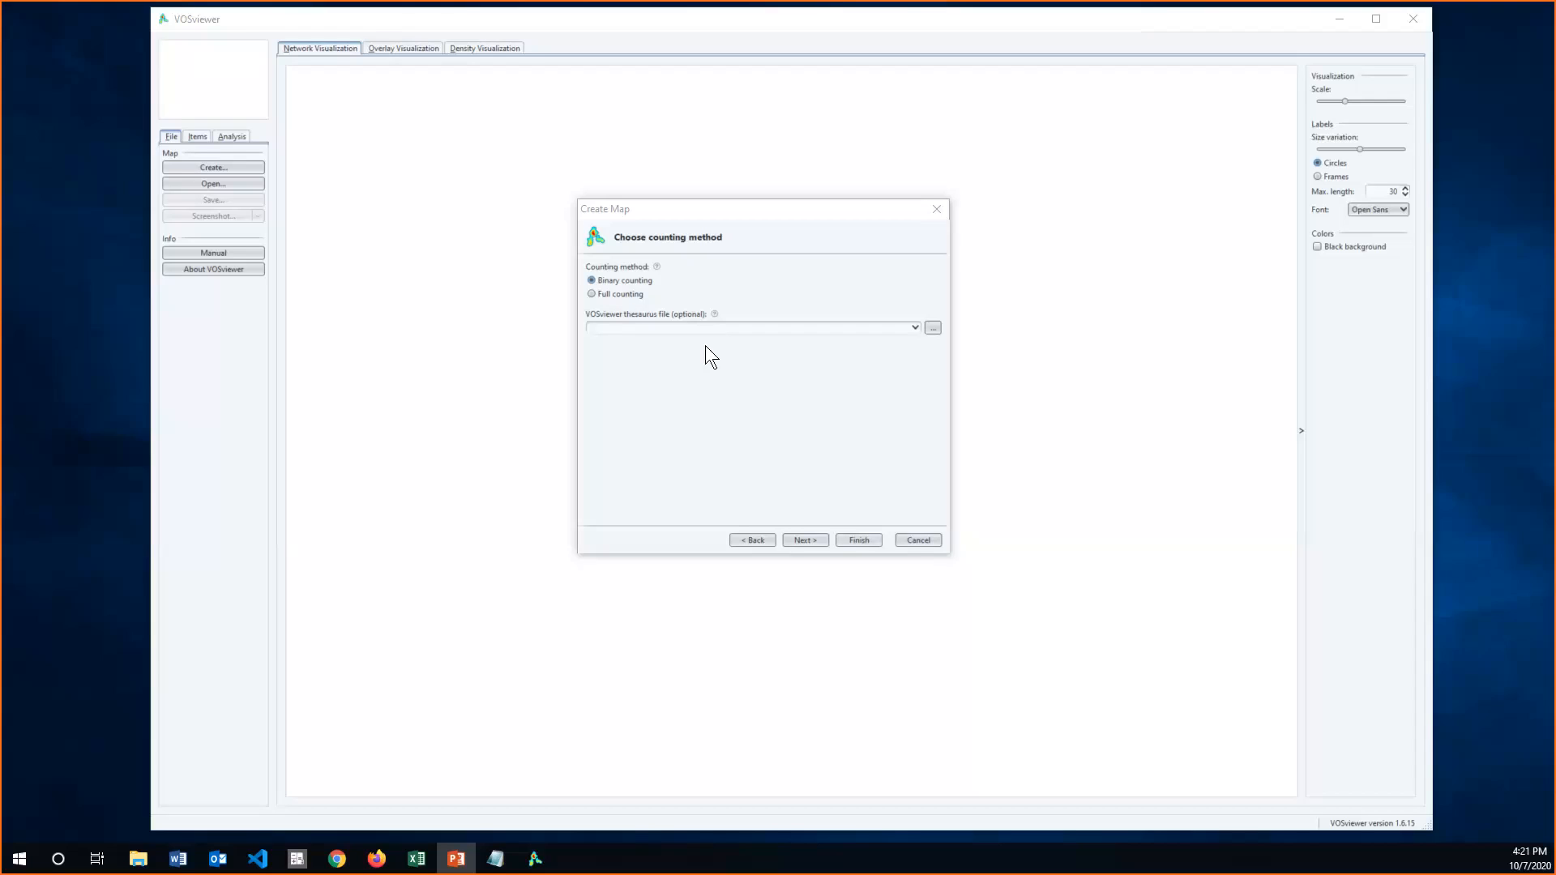
{"action": "left_click", "coordinate": [804, 541]}
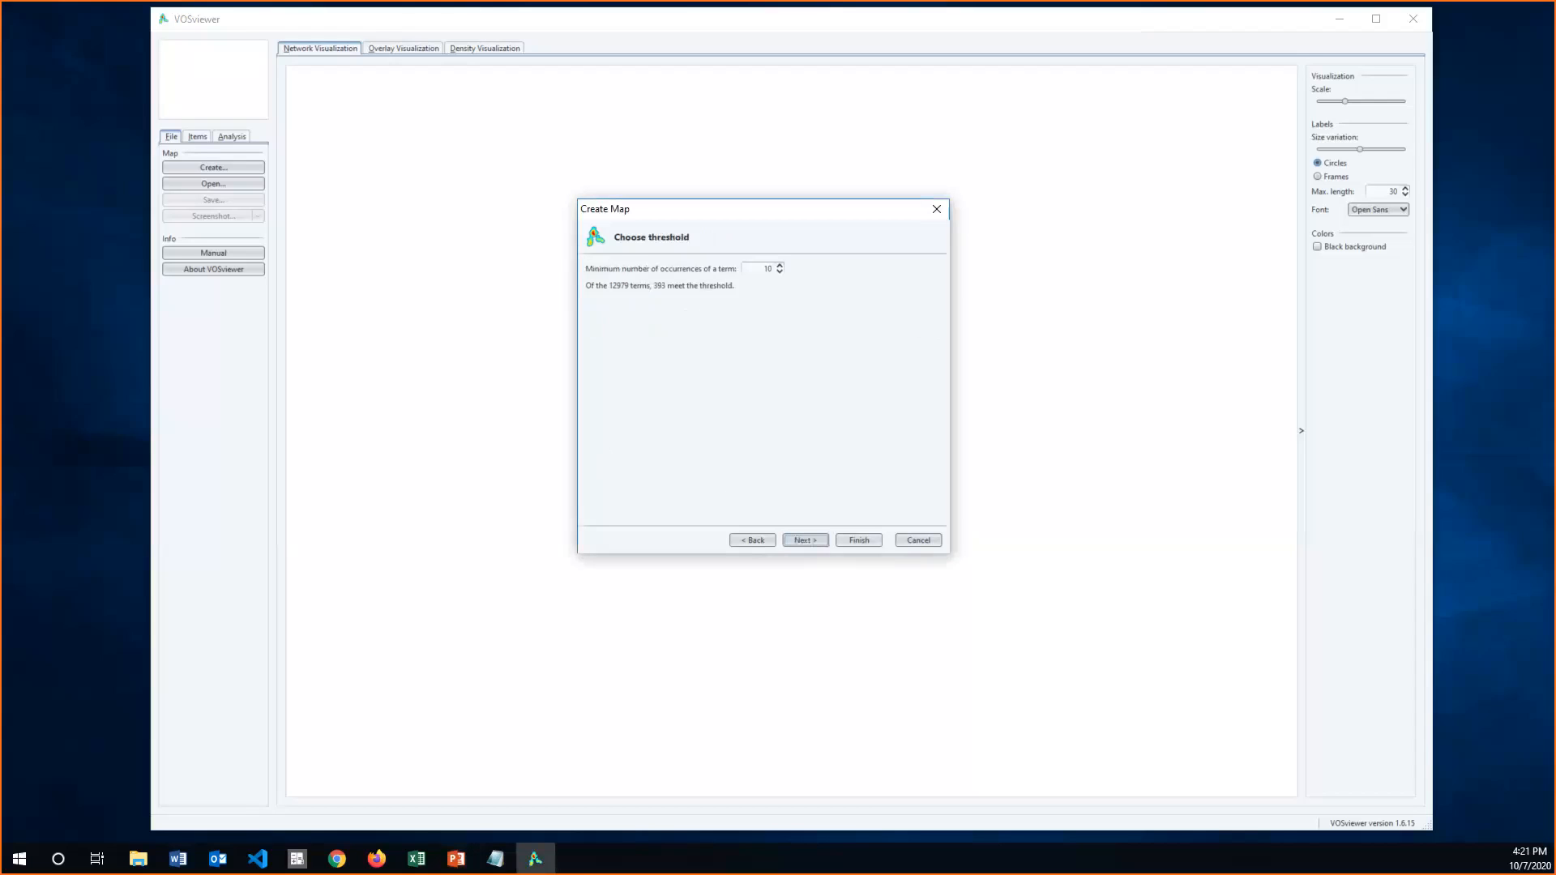
- Accept a minimum of 10 occurrences, 236 selected terms and all the verified terms, and finish creating the map
{"action": "key", "text": "alt+Tab"}
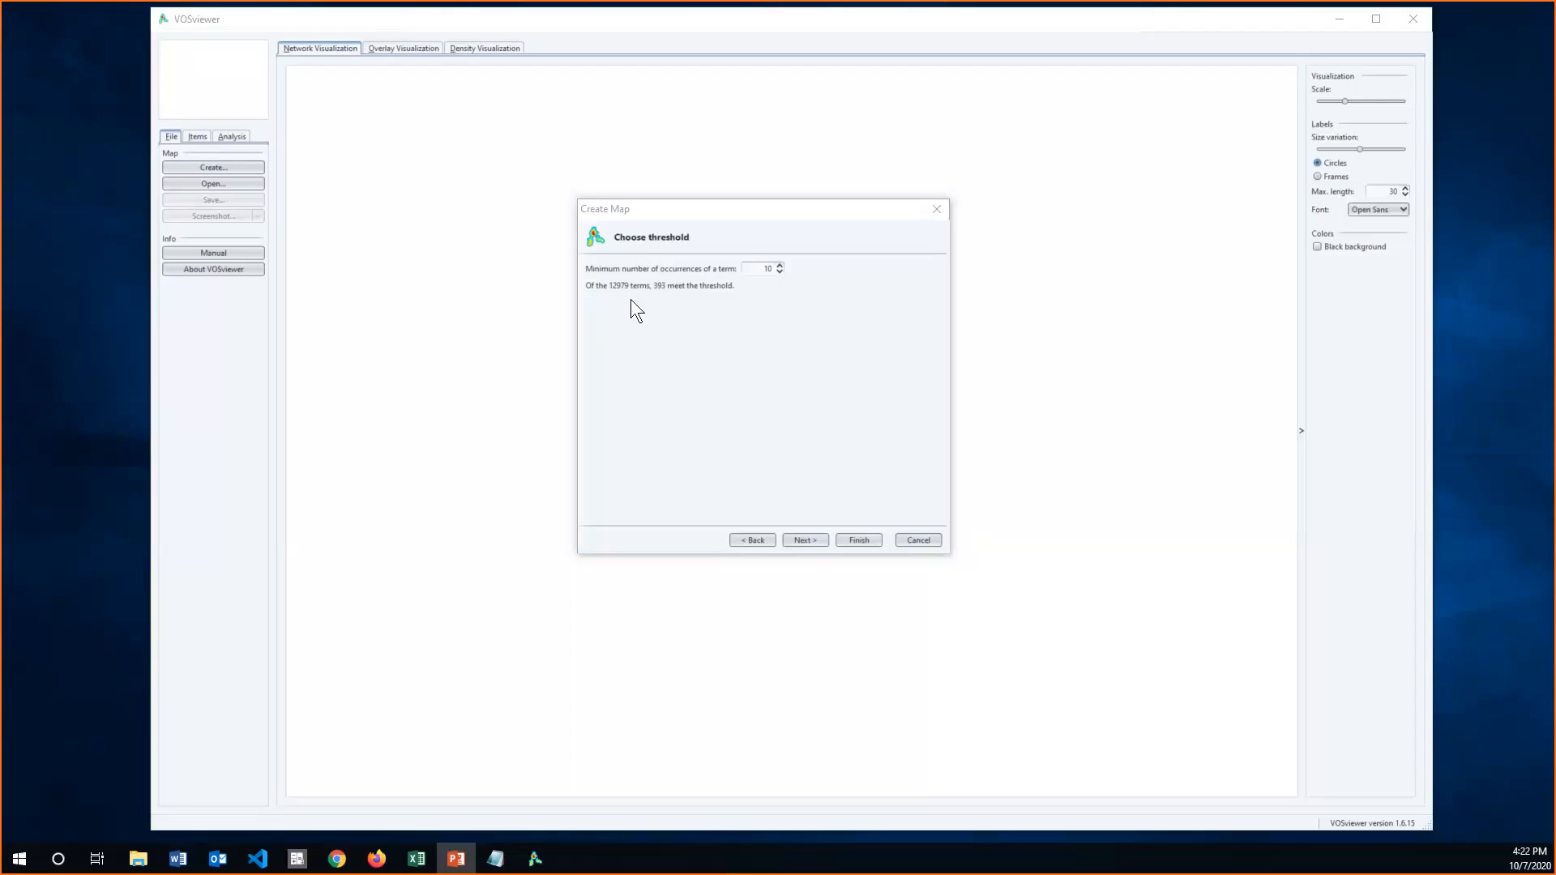
{"action": "left_click", "coordinate": [806, 540]}
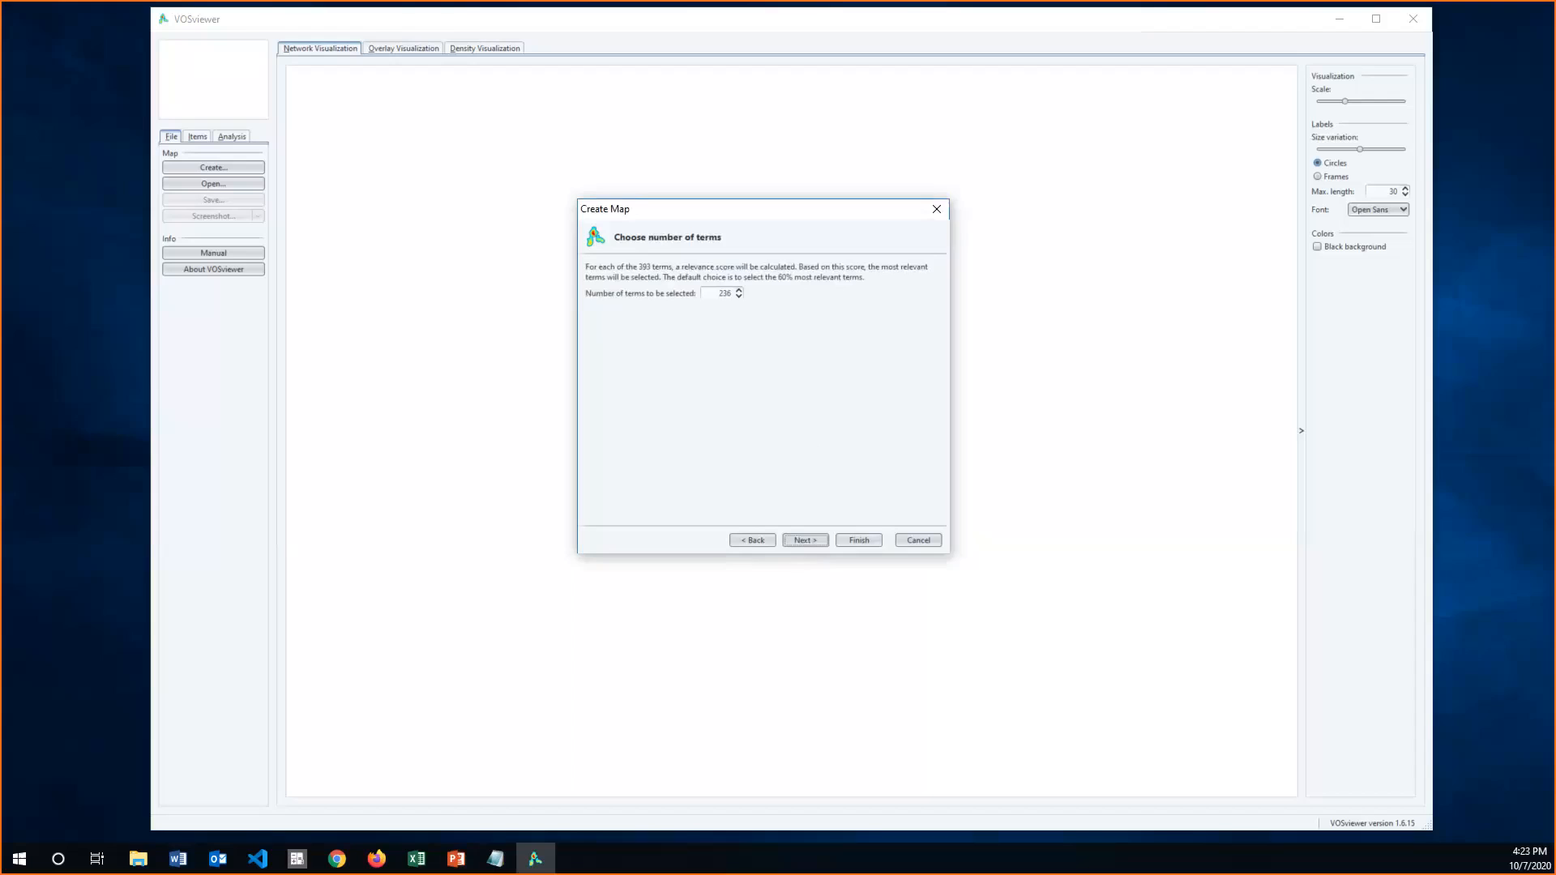
{"action": "key", "text": "alt+Tab"}
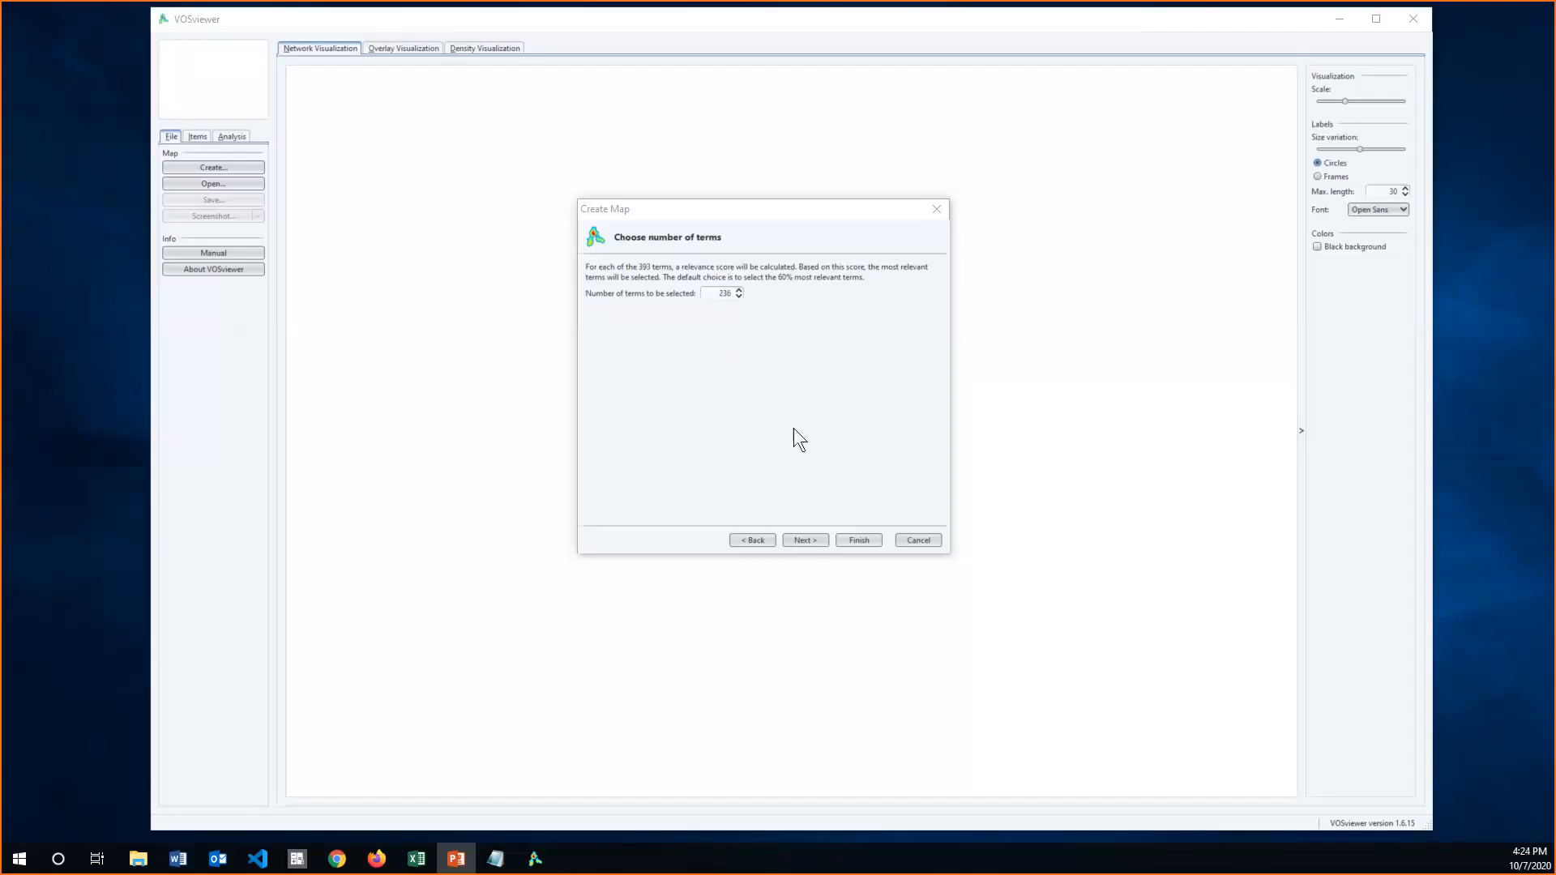
{"action": "left_click", "coordinate": [807, 538]}
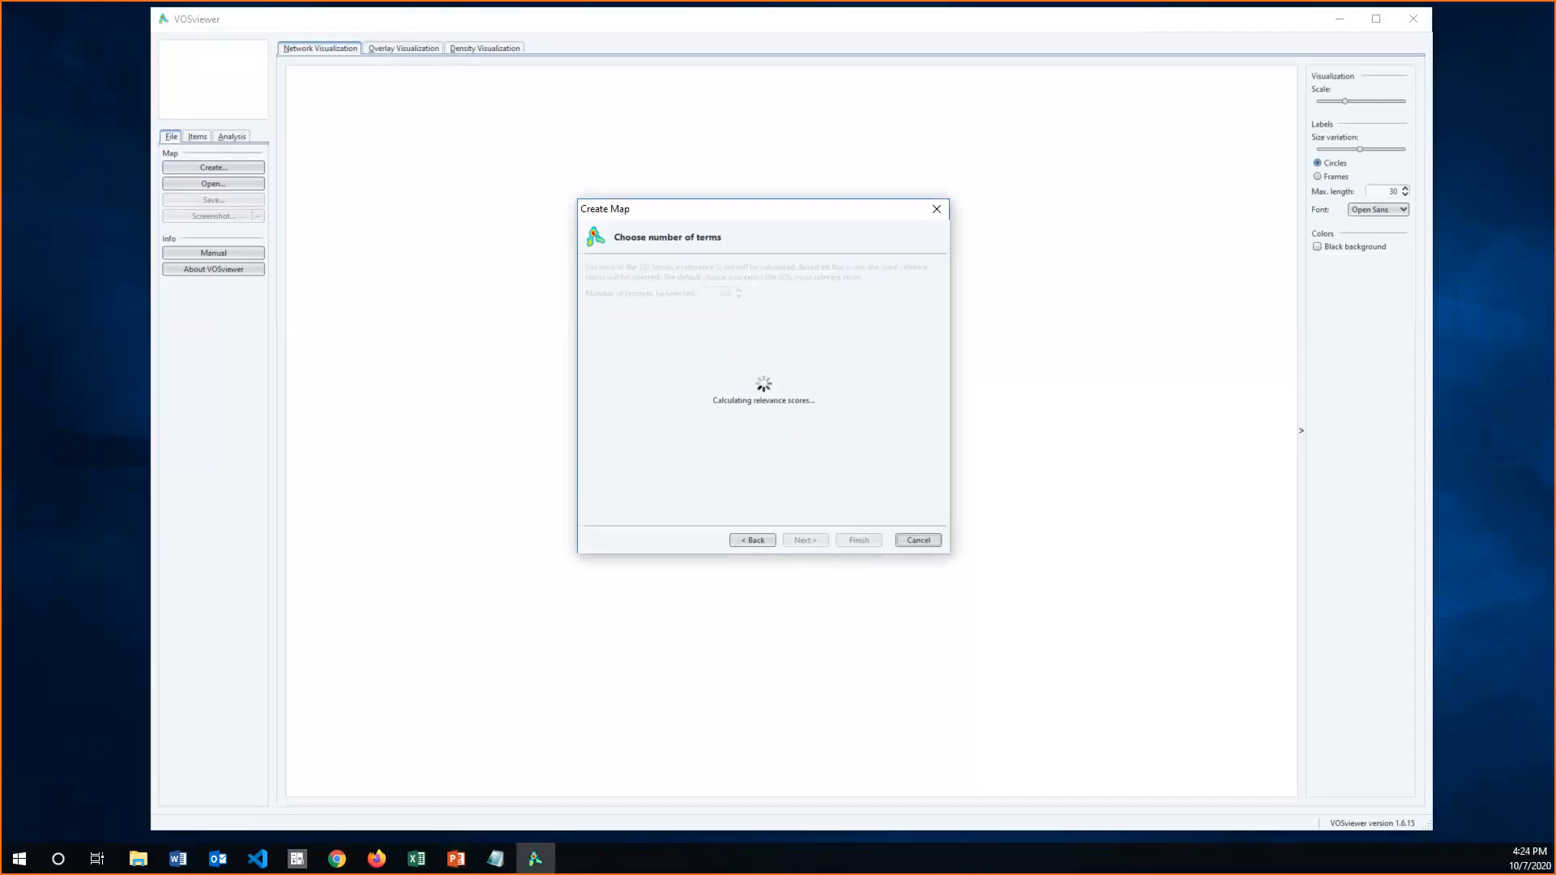
{"action": "key", "text": "alt+Tab"}
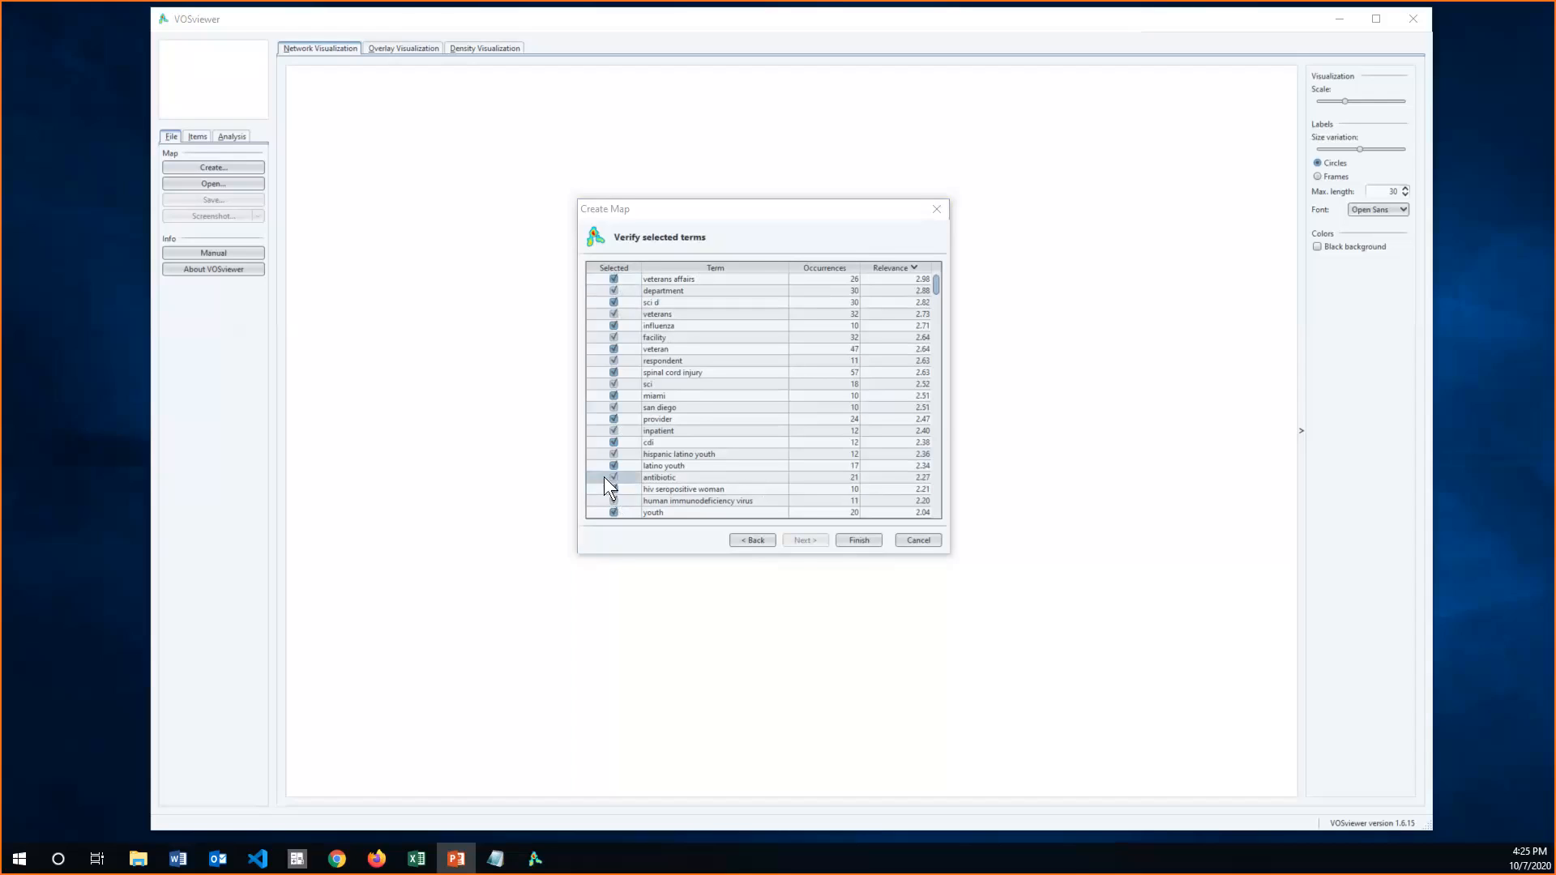
{"action": "left_click", "coordinate": [859, 540]}
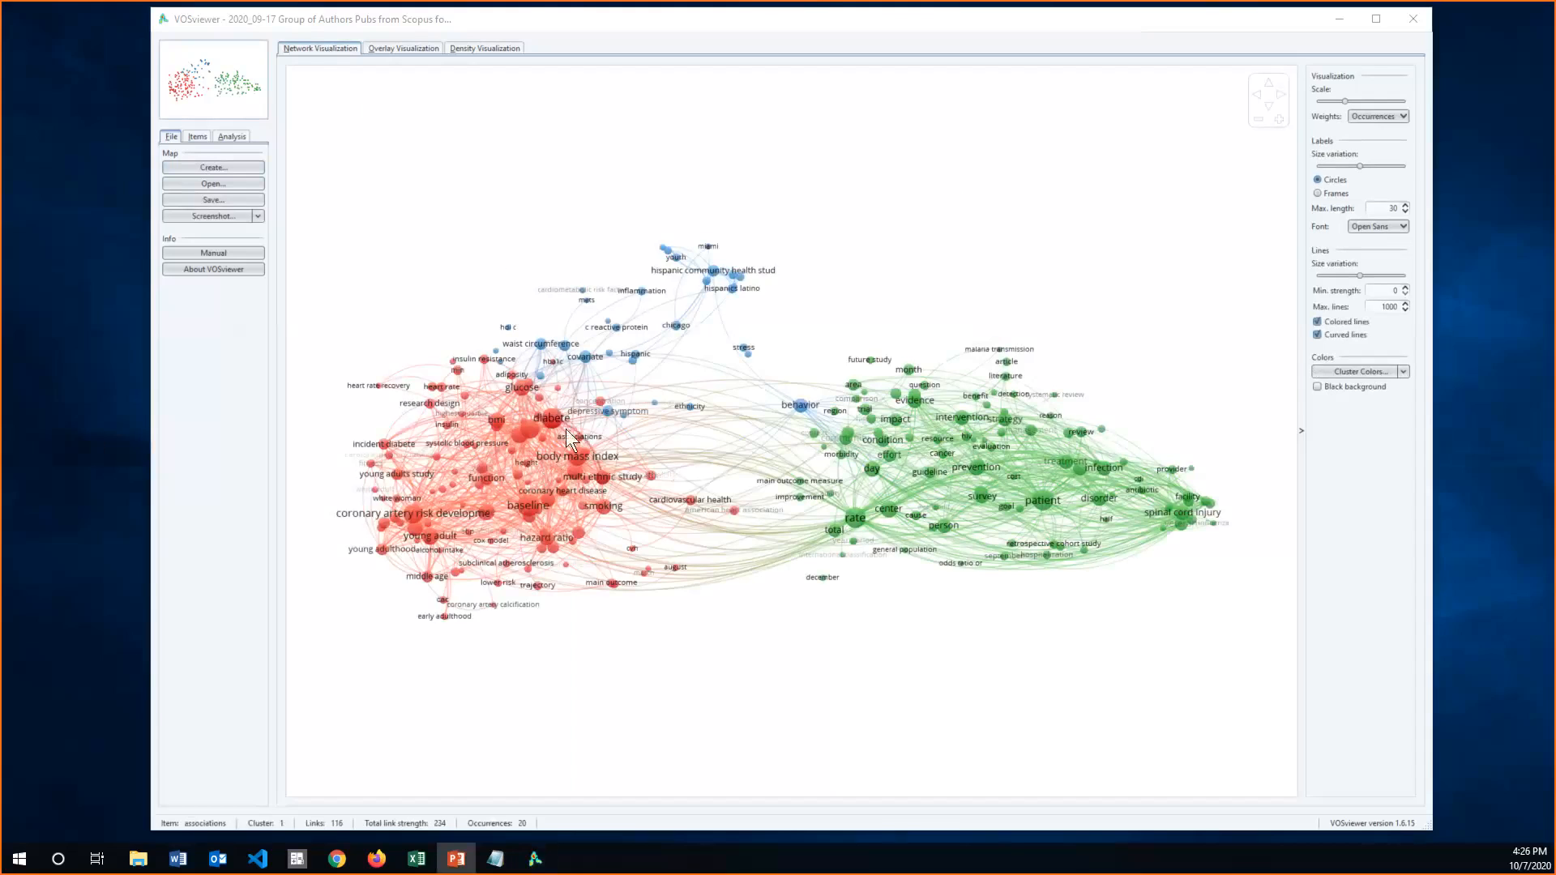
- Increase the scale of the network visualization to enlarge the item circles and labels
{"action": "mouse_move", "coordinate": [551, 419]}
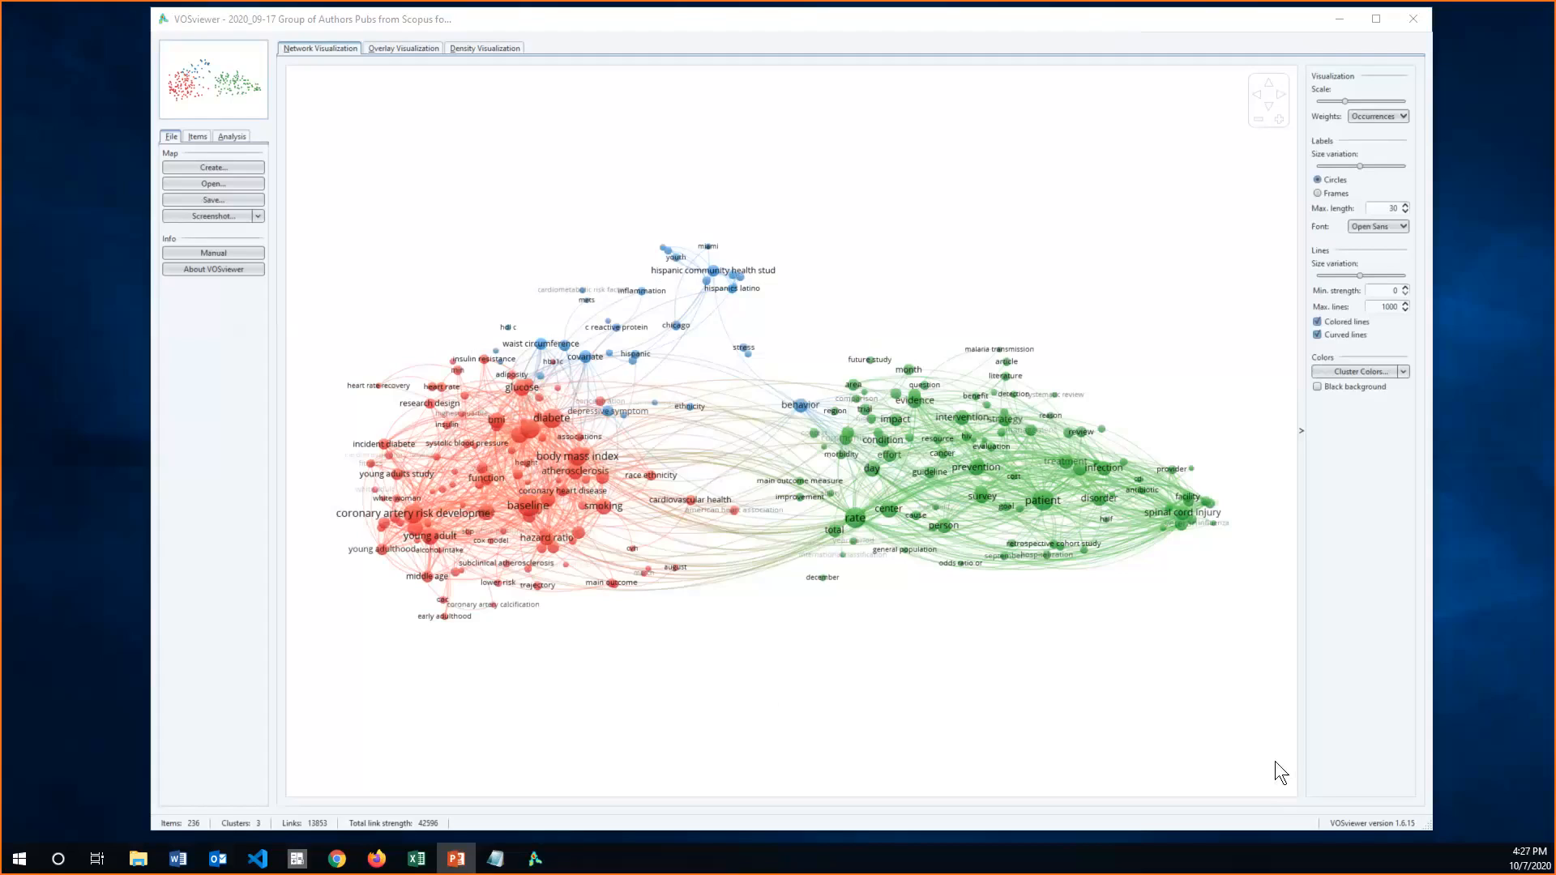
{"action": "left_click", "coordinate": [1340, 100]}
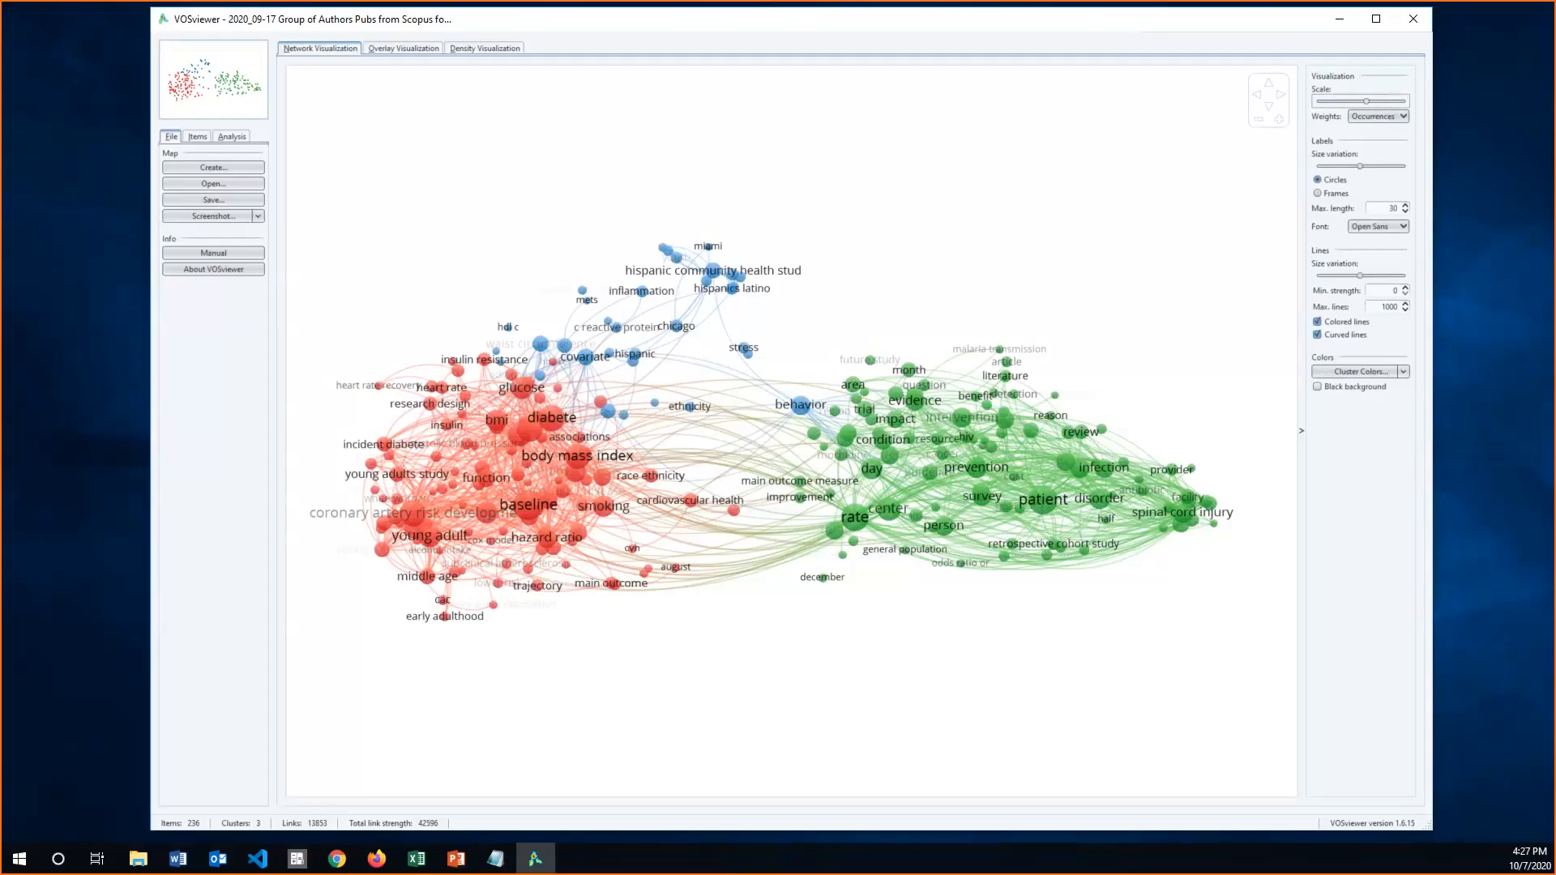
{"action": "key", "text": "alt+Tab"}
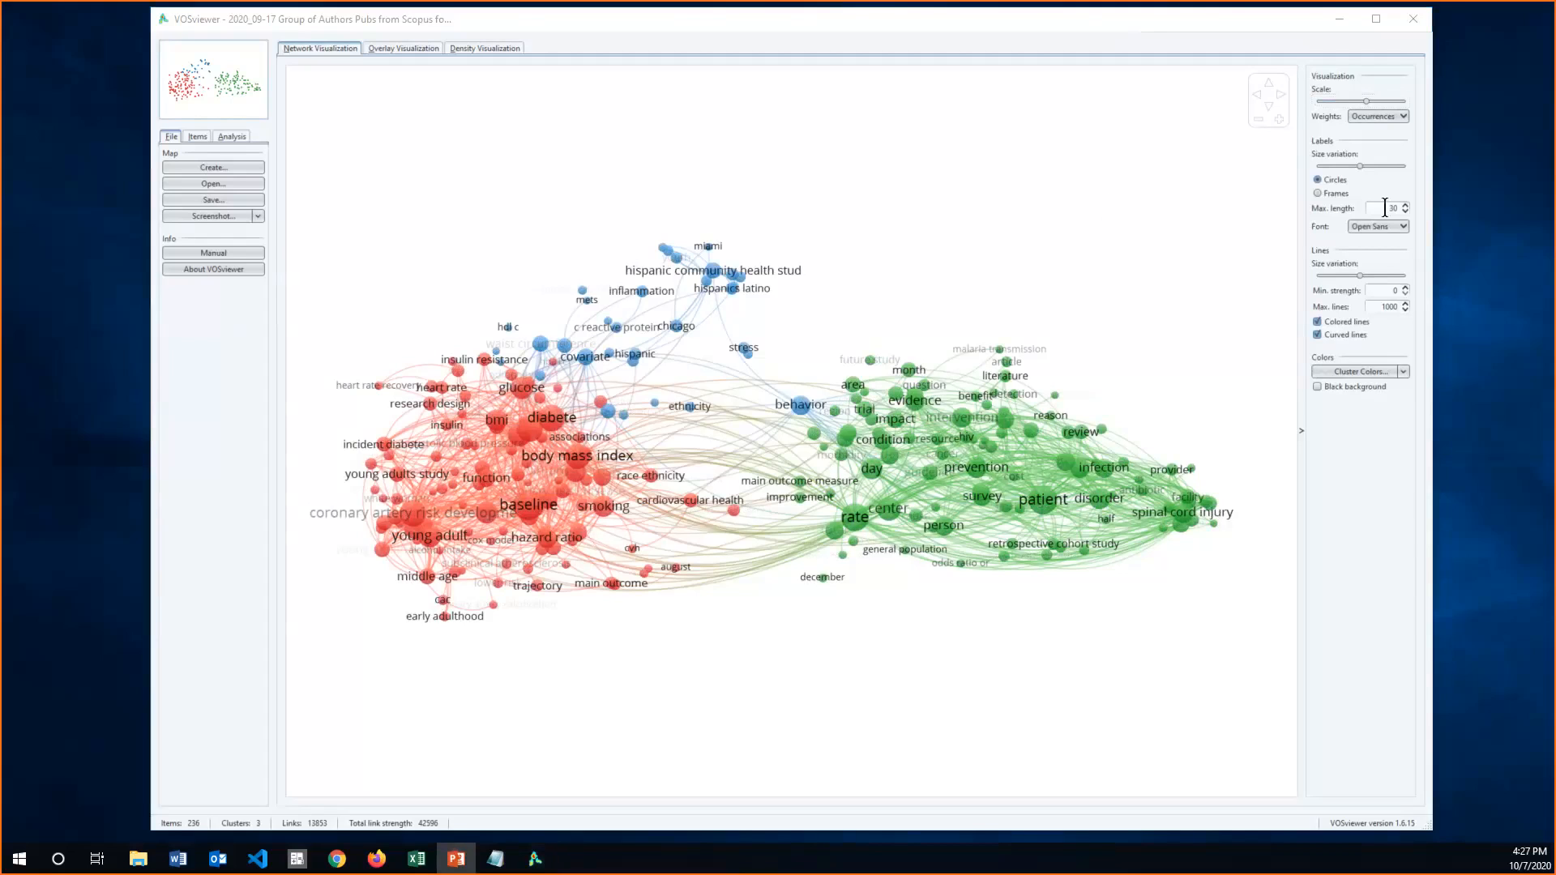
- Try weighting the items by links and by total link strength with a larger label size variation, and restore weighting by occurrences
{"action": "left_click", "coordinate": [1402, 115]}
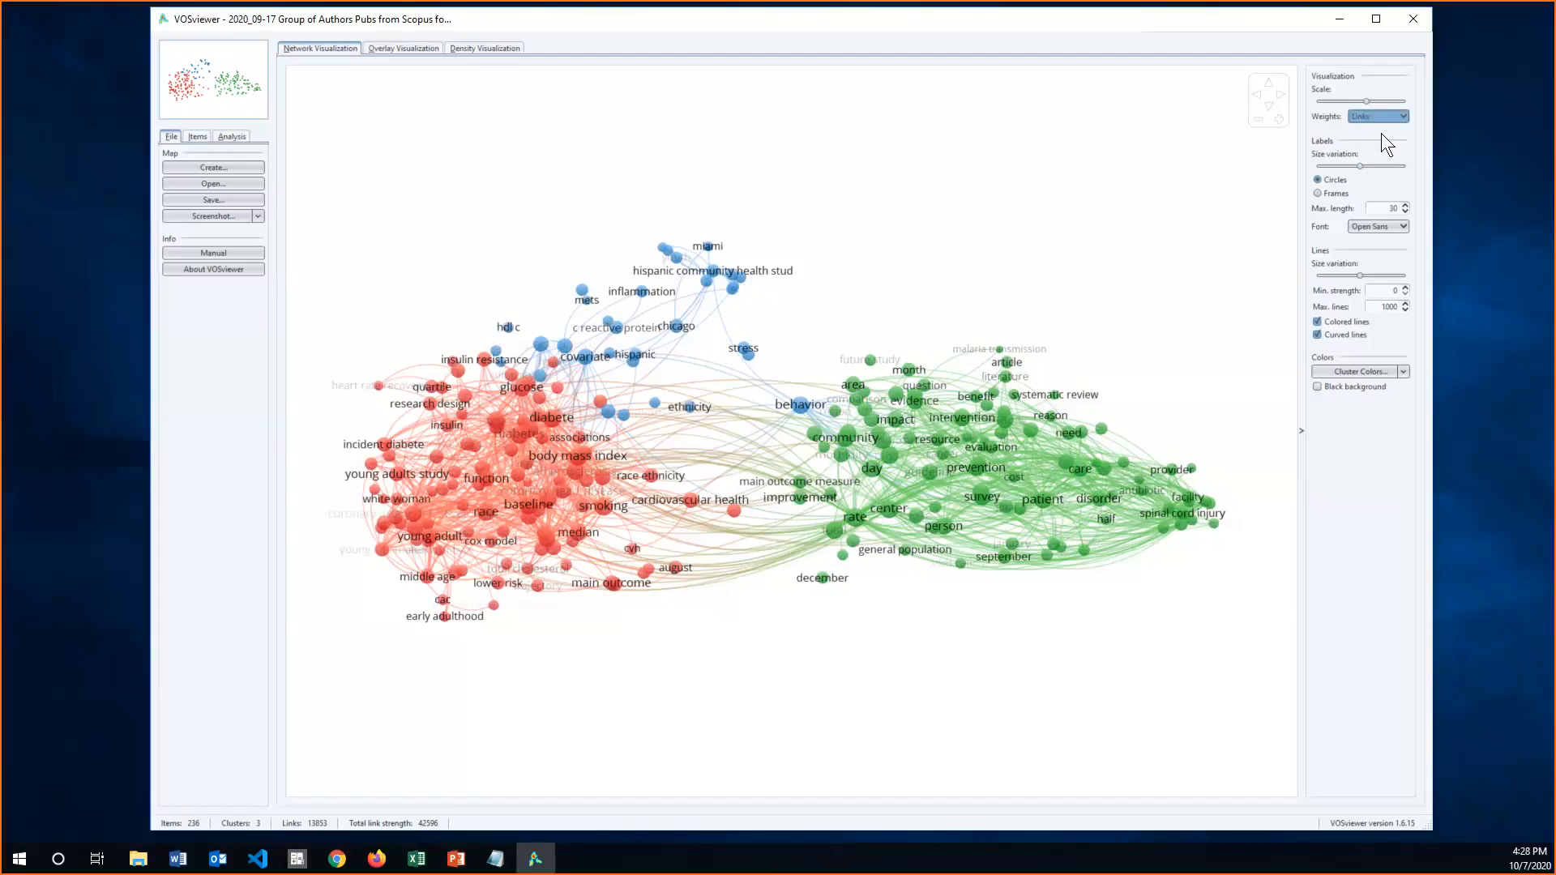
{"action": "left_click", "coordinate": [1382, 141]}
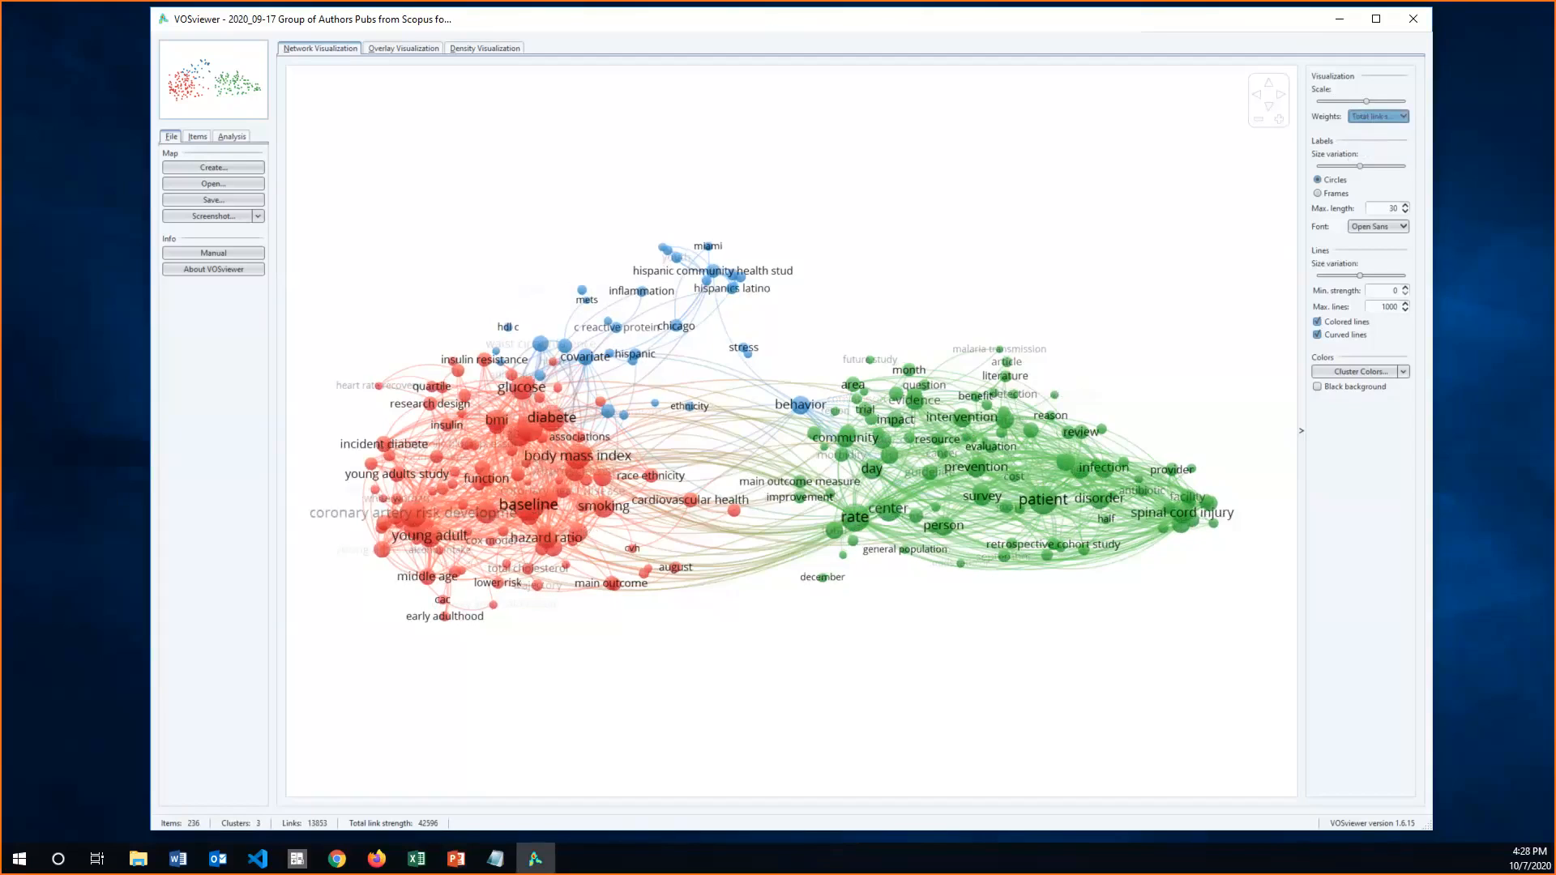
{"action": "key", "text": "alt+Tab"}
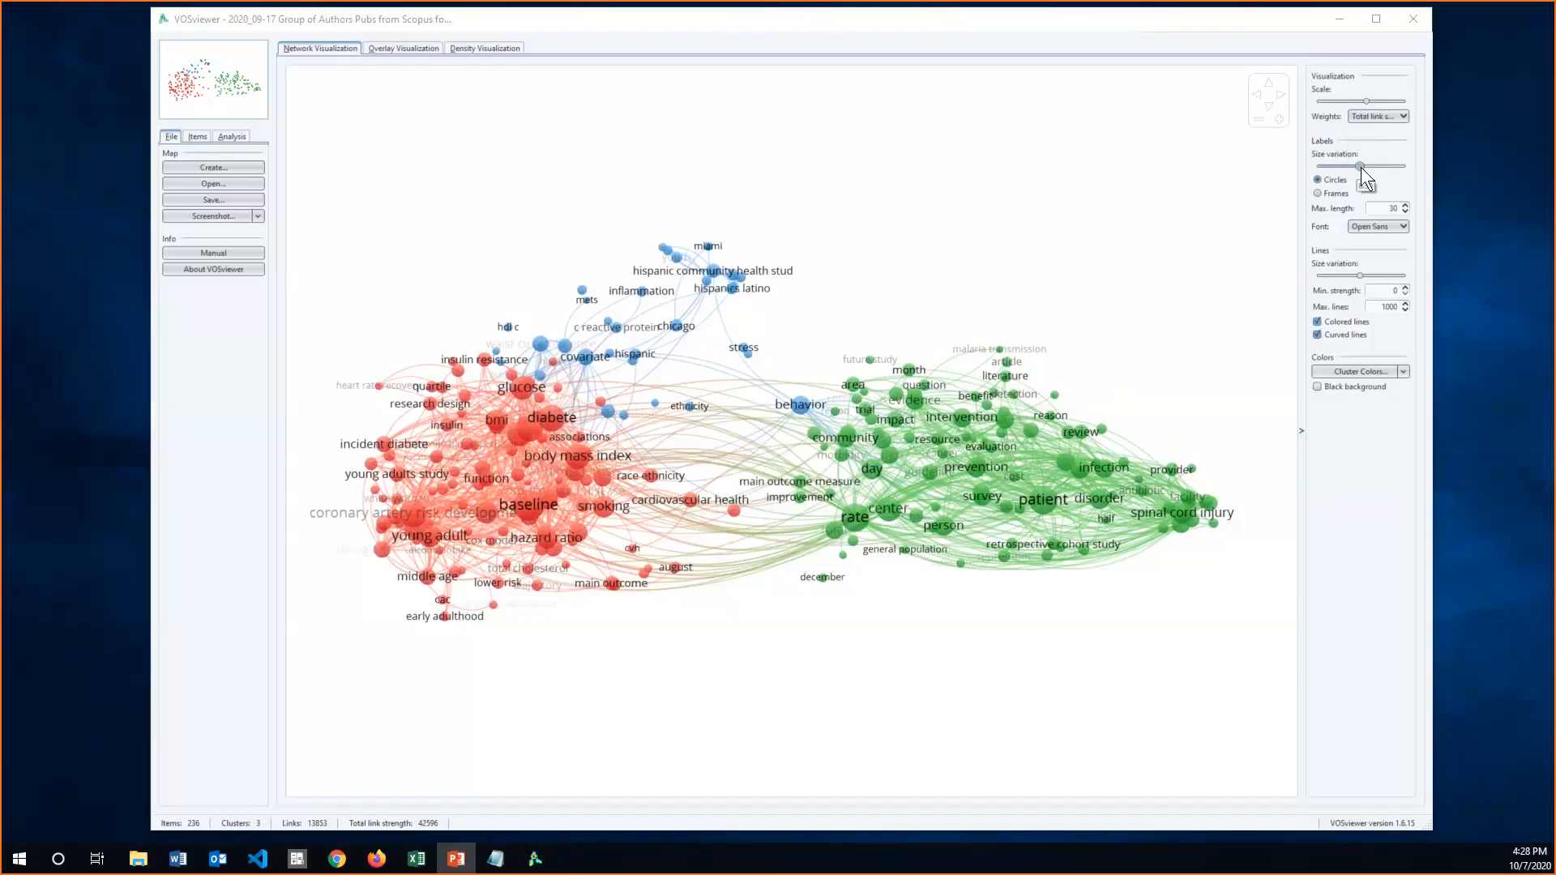
{"action": "left_click_drag", "start_coordinate": [1360, 166], "coordinate": [1382, 173]}
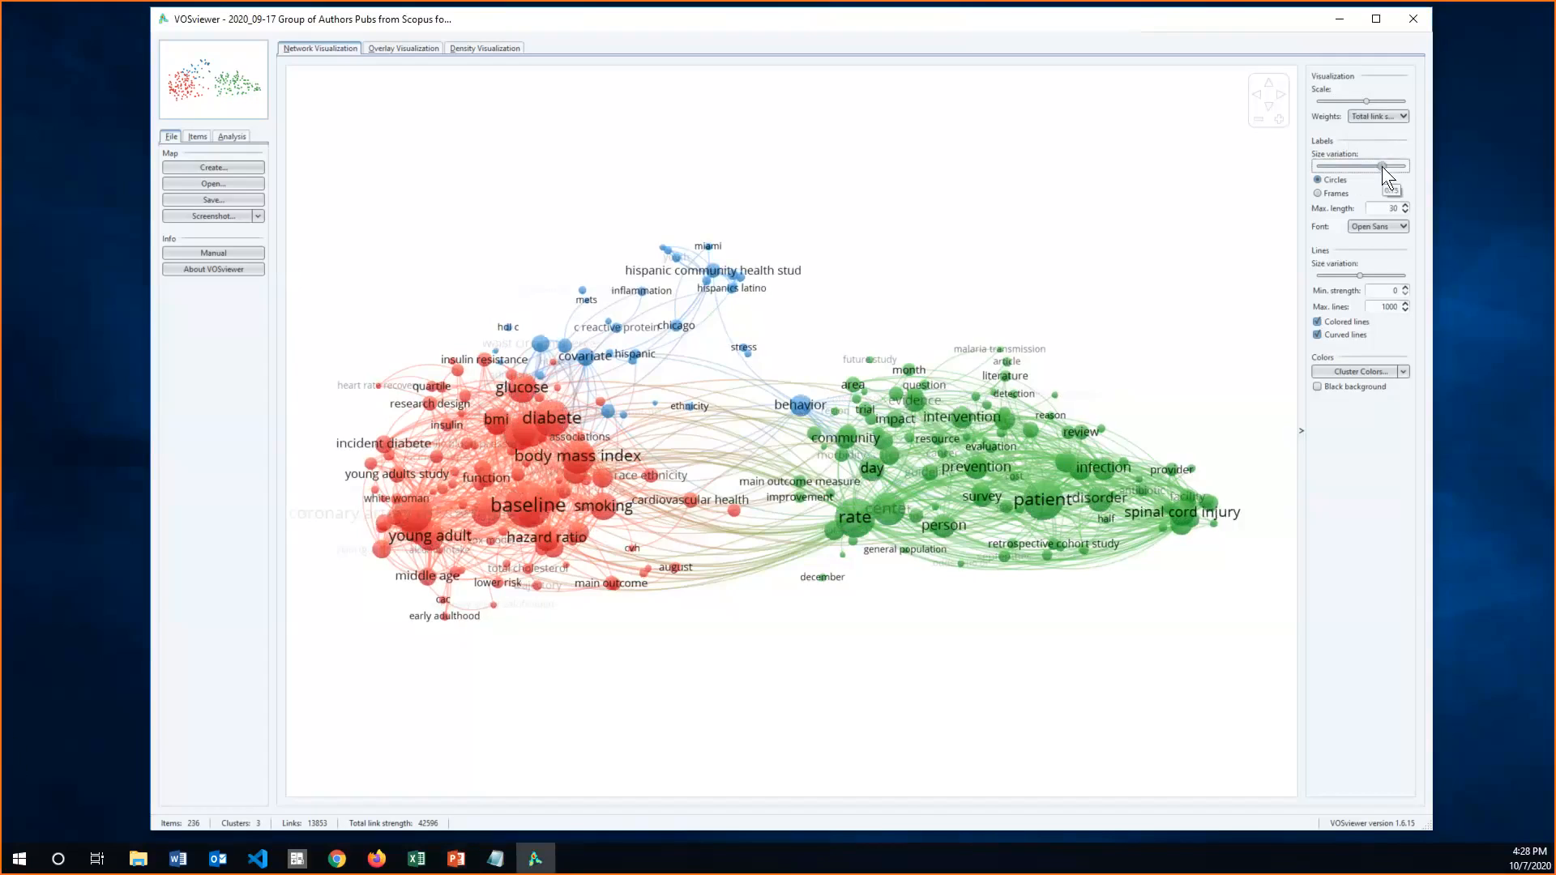
{"action": "left_click", "coordinate": [1381, 115]}
{"action": "left_click", "coordinate": [1377, 155]}
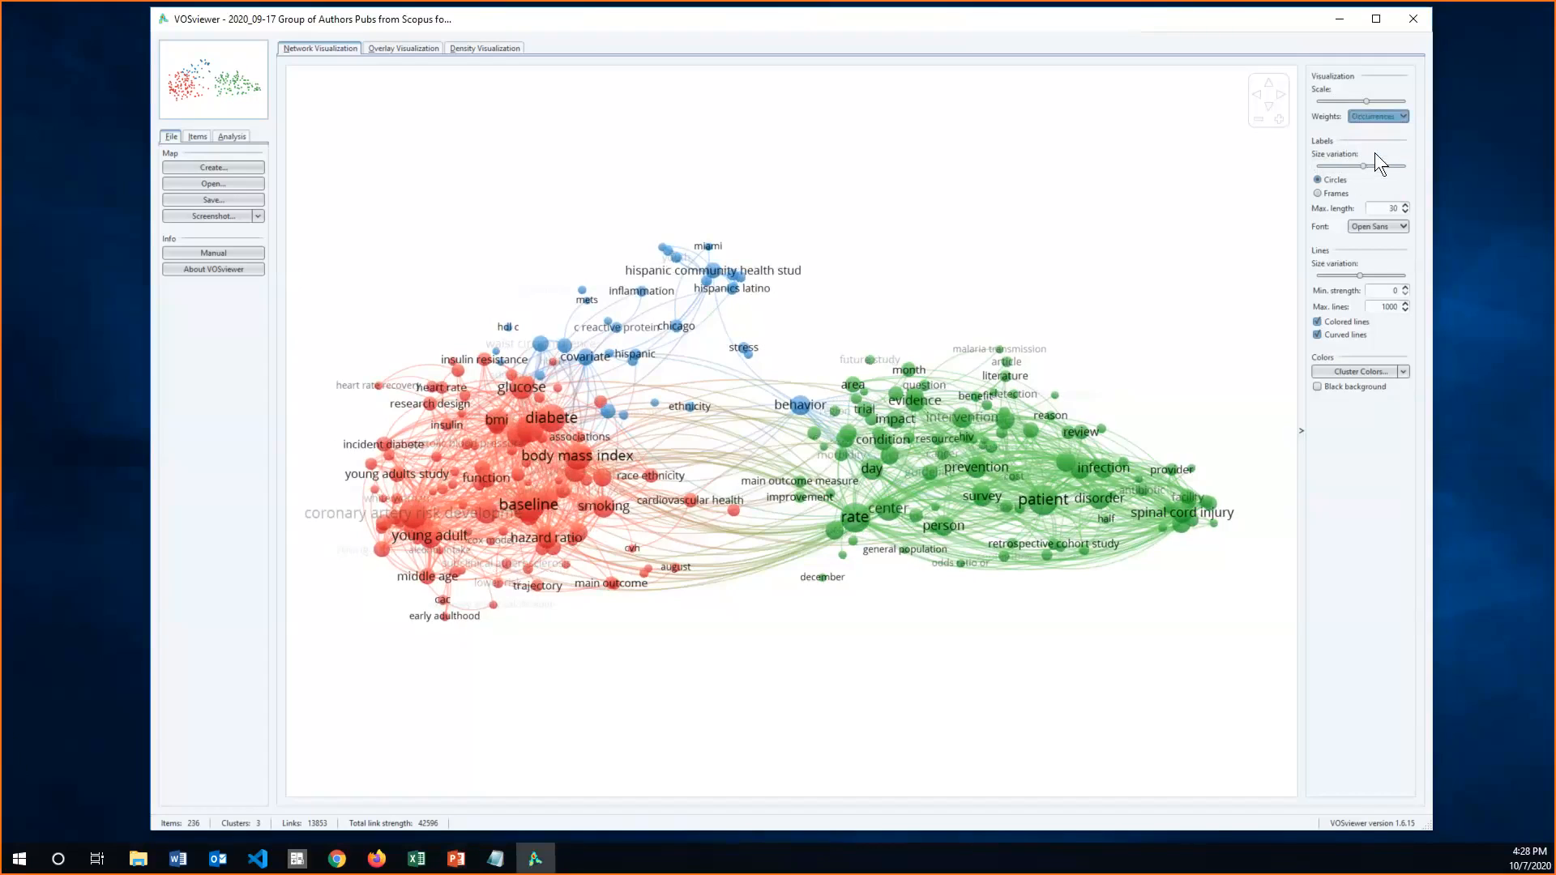
- Preview the items as frames, return to circles, and set the maximum label length to 100
{"action": "left_click", "coordinate": [1337, 188]}
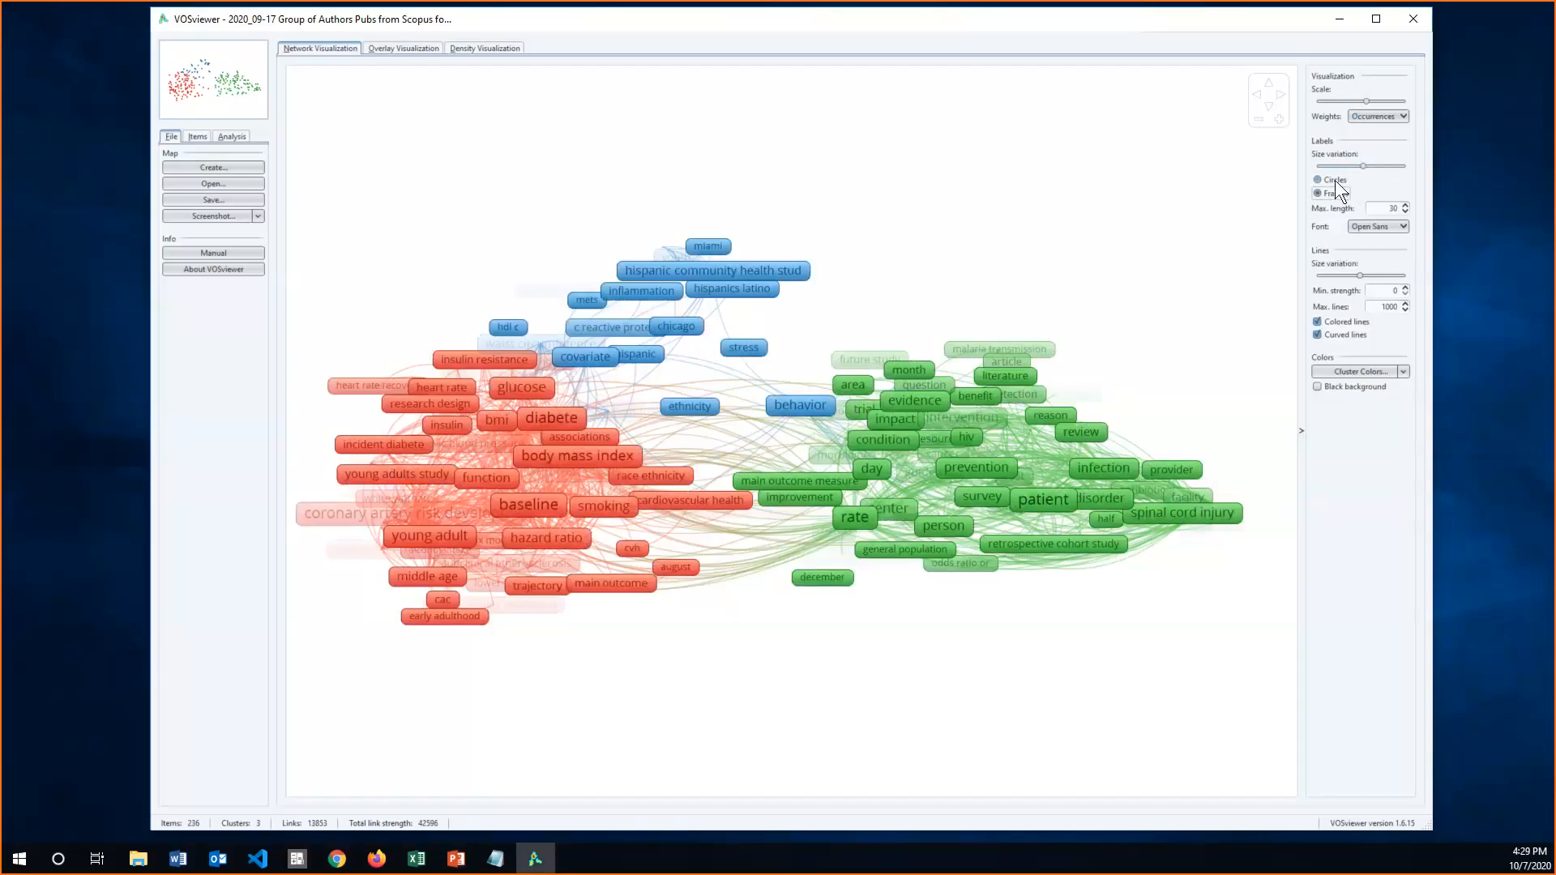
{"action": "left_click", "coordinate": [1334, 180]}
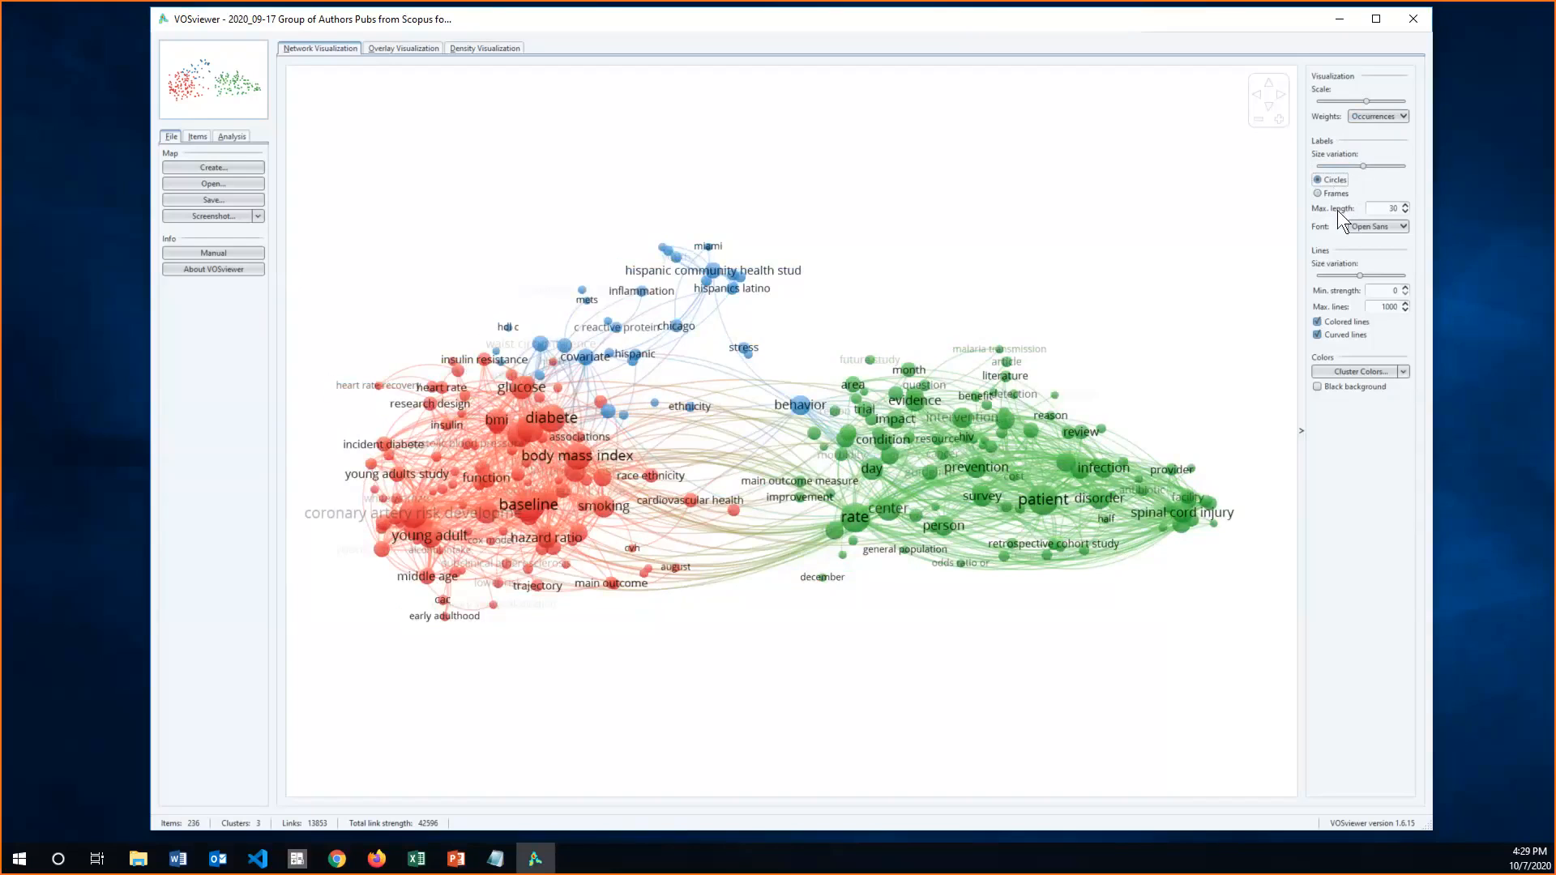
{"action": "left_click_drag", "start_coordinate": [1376, 209], "coordinate": [1402, 209]}
{"action": "key", "text": "Return"}
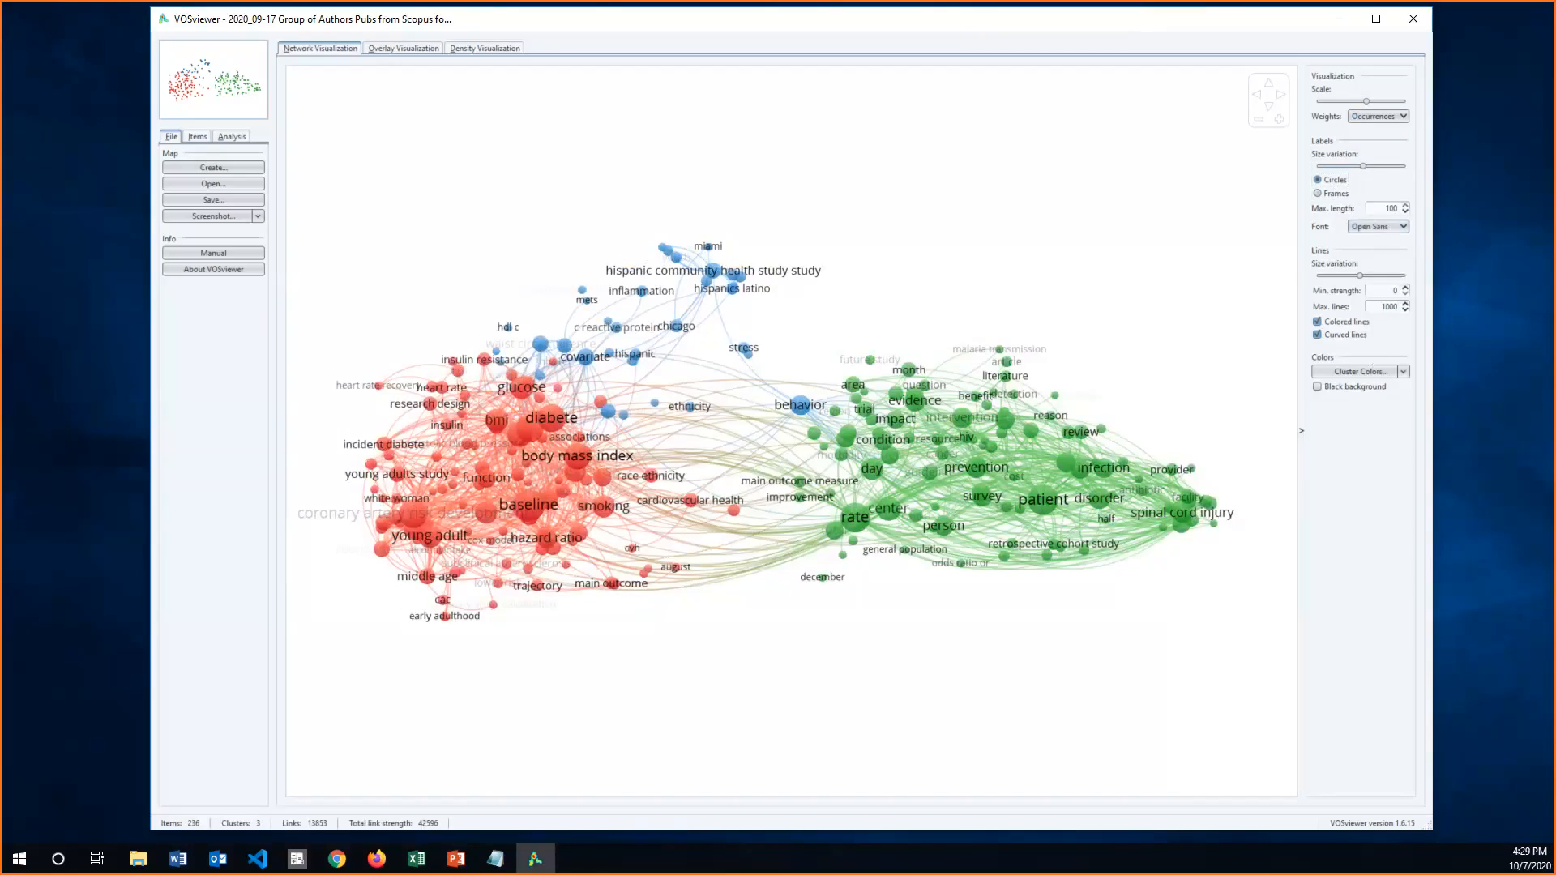
{"action": "left_click", "coordinate": [456, 859]}
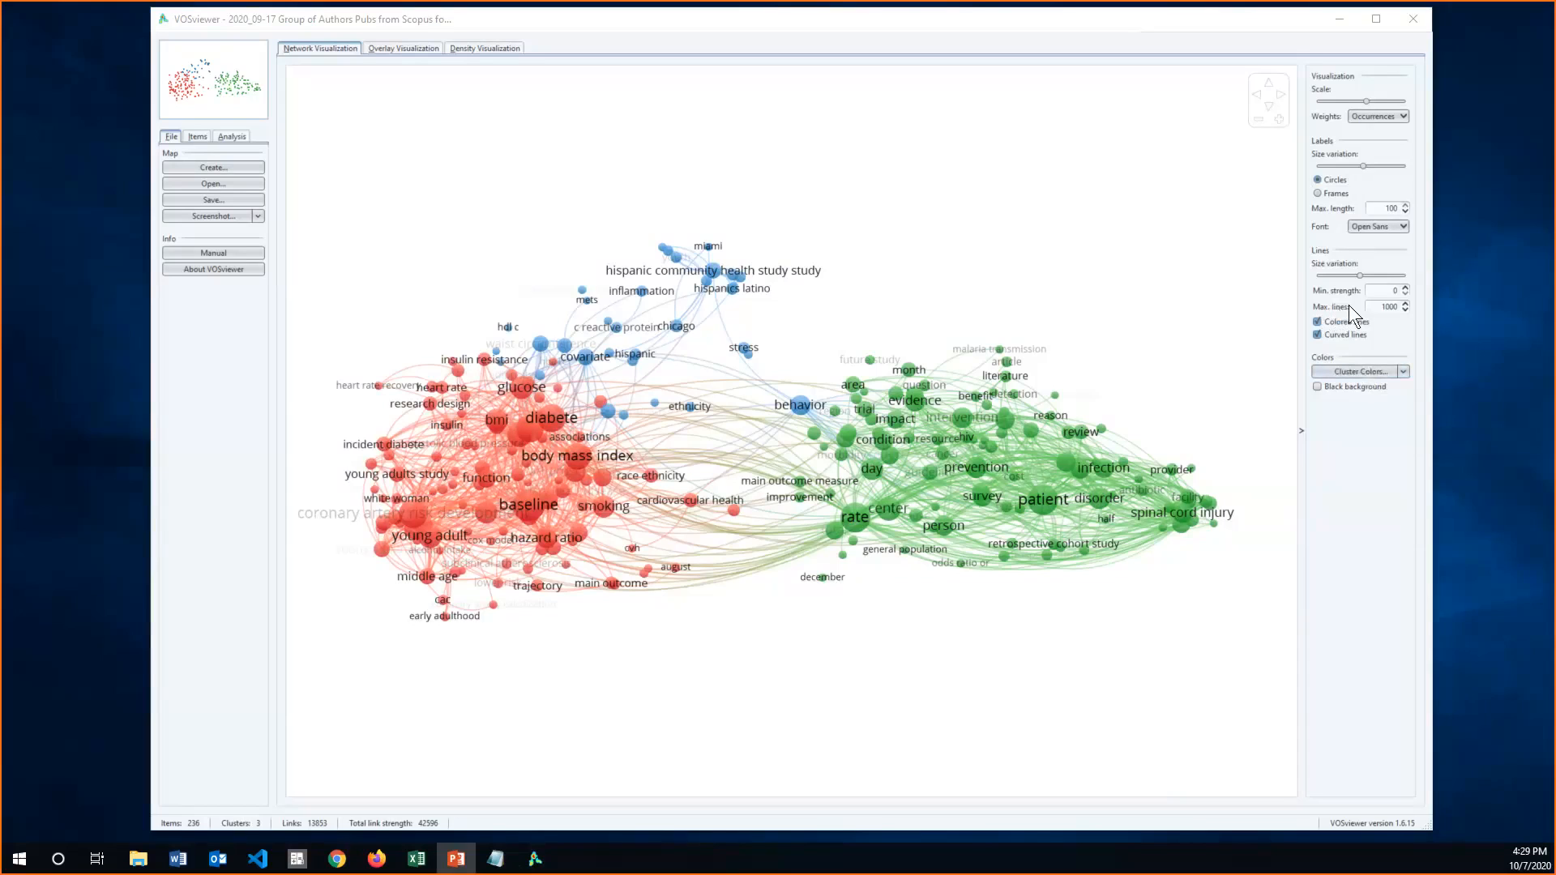
- Try other values for the maximum number of lines, including 0, and restore it to 1000
{"action": "left_click_drag", "start_coordinate": [1390, 288], "coordinate": [1402, 289]}
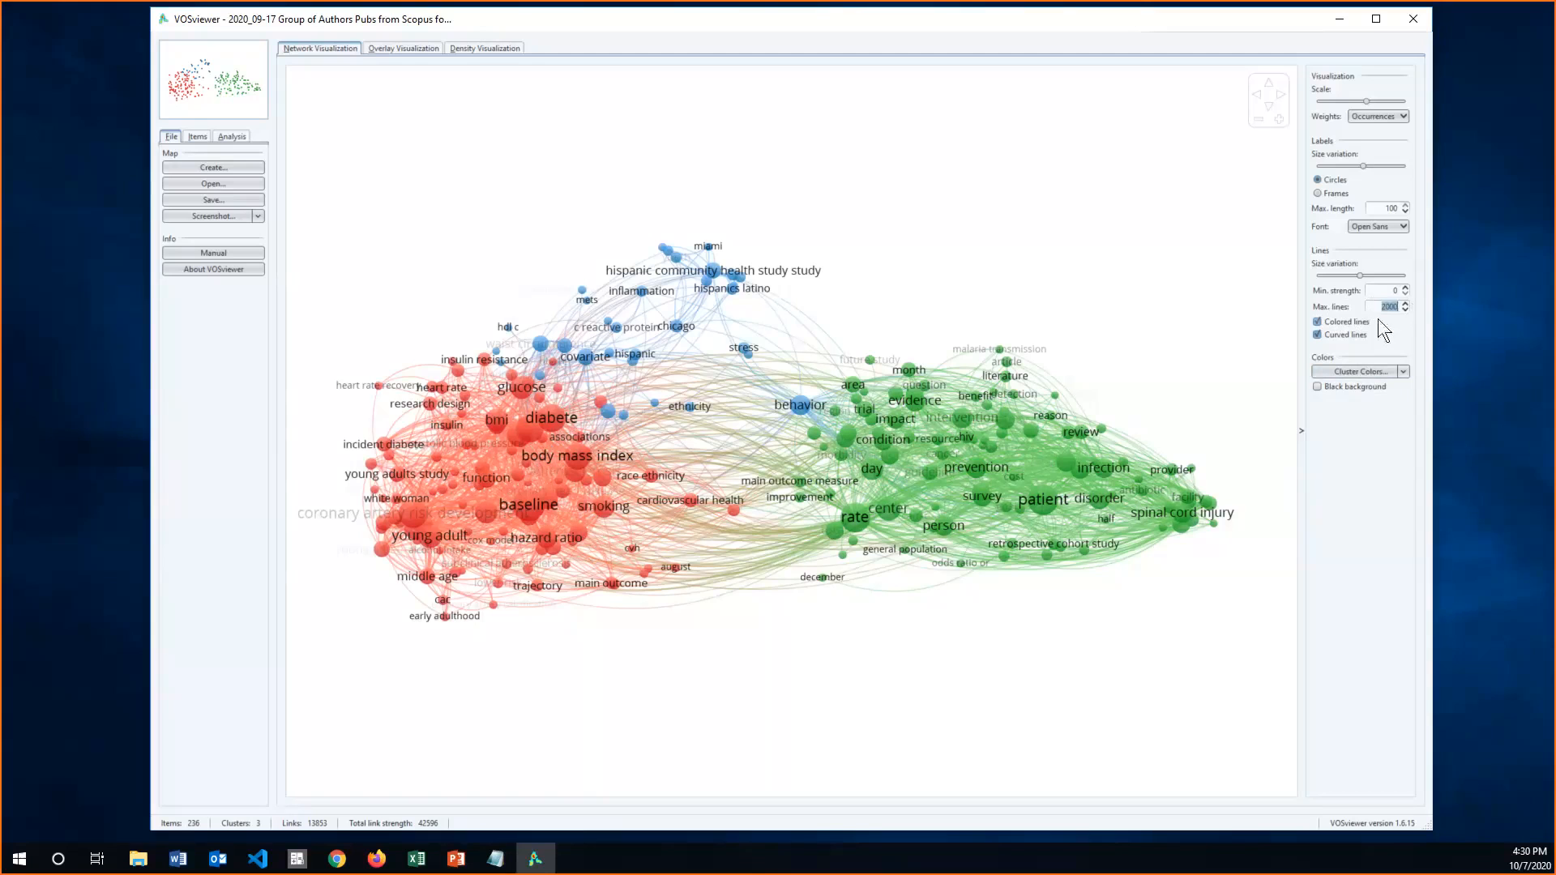
{"action": "key", "text": "Return"}
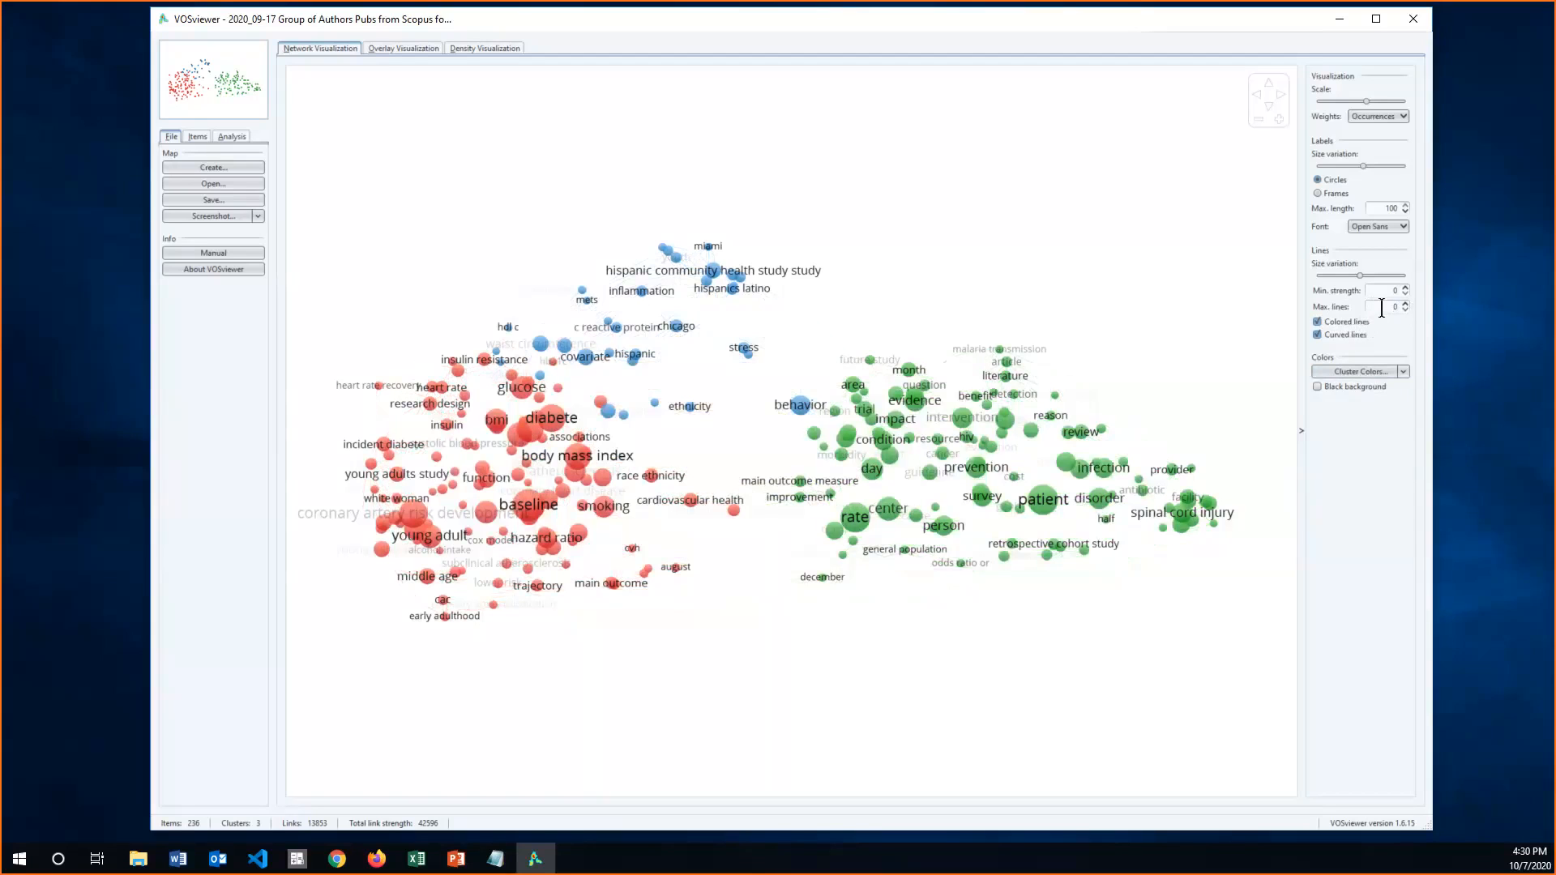
{"action": "type", "text": "1000"}
{"action": "key", "text": "Return"}
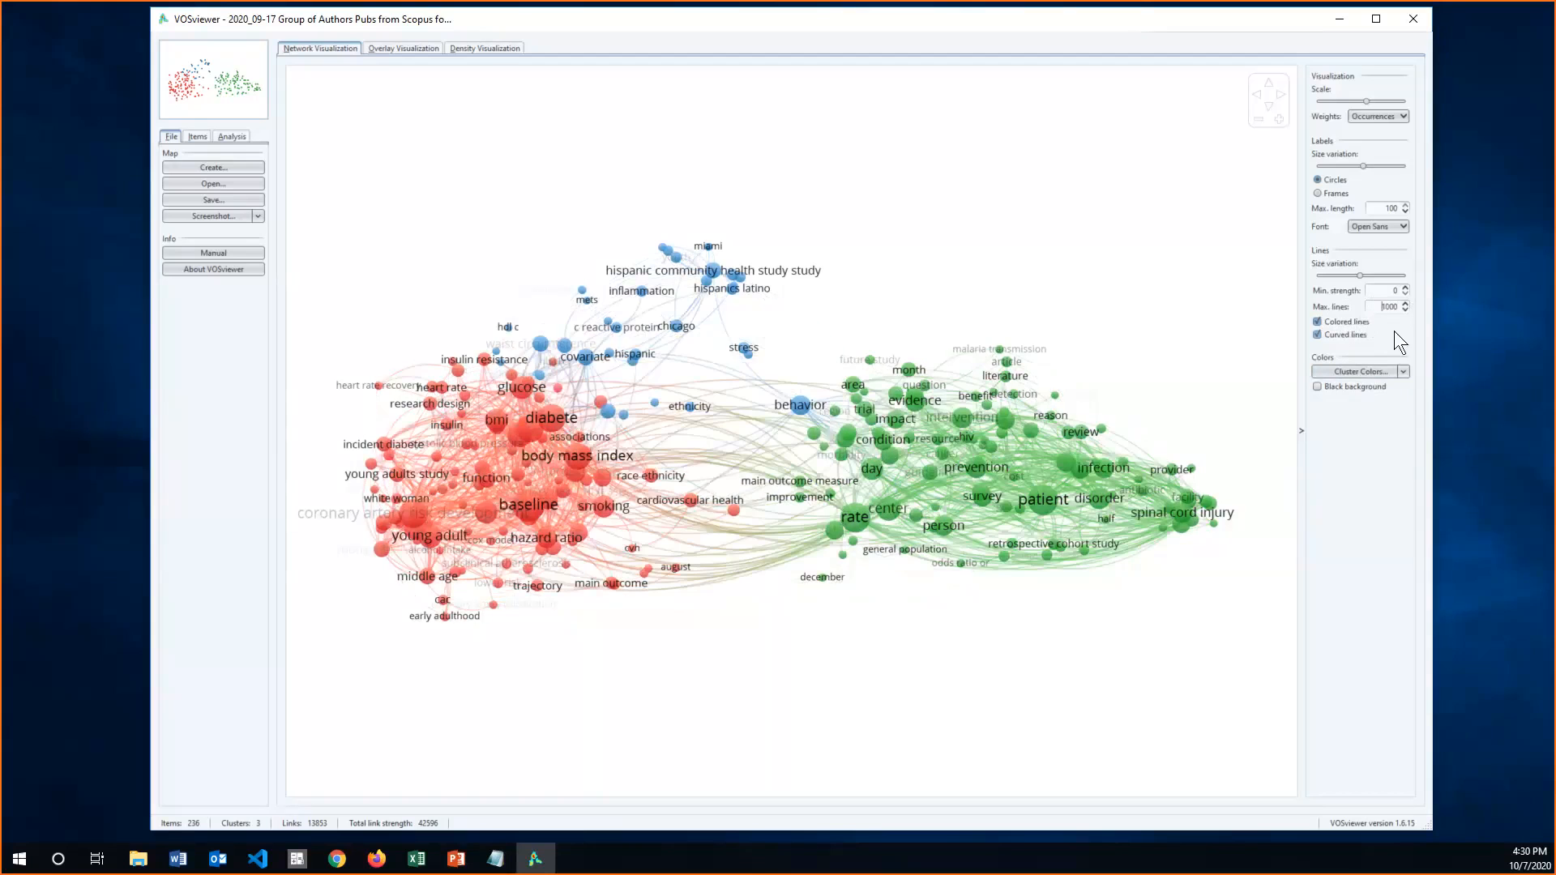
- Toggle the colored lines off and back on, and do the same with the curved lines
{"action": "left_click", "coordinate": [1341, 323]}
{"action": "left_click", "coordinate": [1342, 321]}
{"action": "left_click", "coordinate": [1343, 336]}
{"action": "left_click", "coordinate": [1344, 335]}
- View the cluster color options without choosing one, and toggle the black background on and off
{"action": "left_click", "coordinate": [1403, 372]}
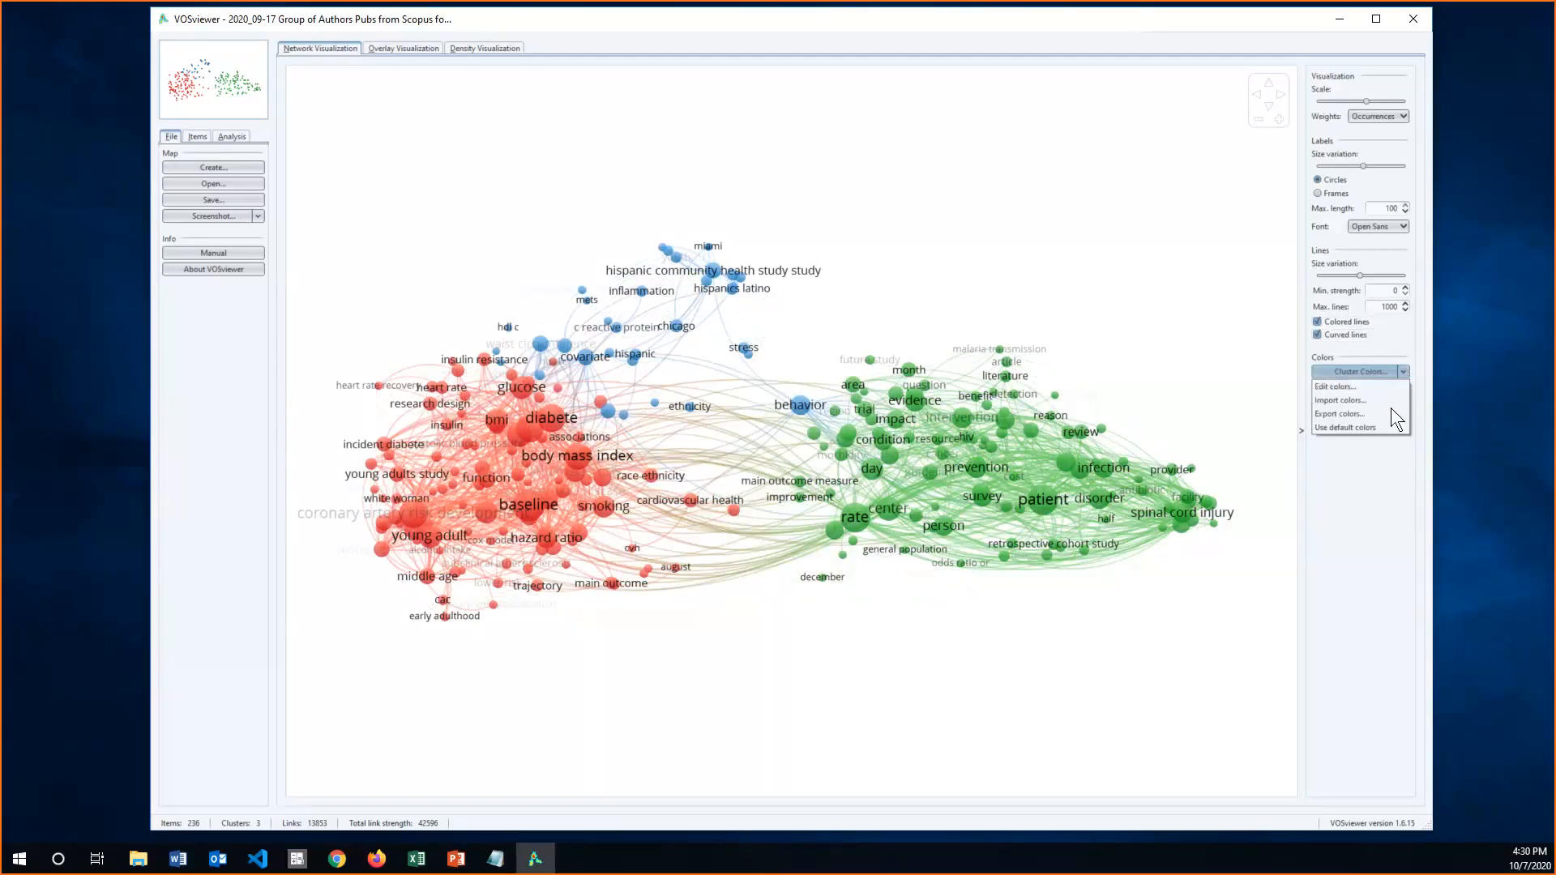
{"action": "left_click", "coordinate": [1370, 493]}
{"action": "left_click", "coordinate": [1350, 386]}
{"action": "left_click", "coordinate": [1350, 387]}
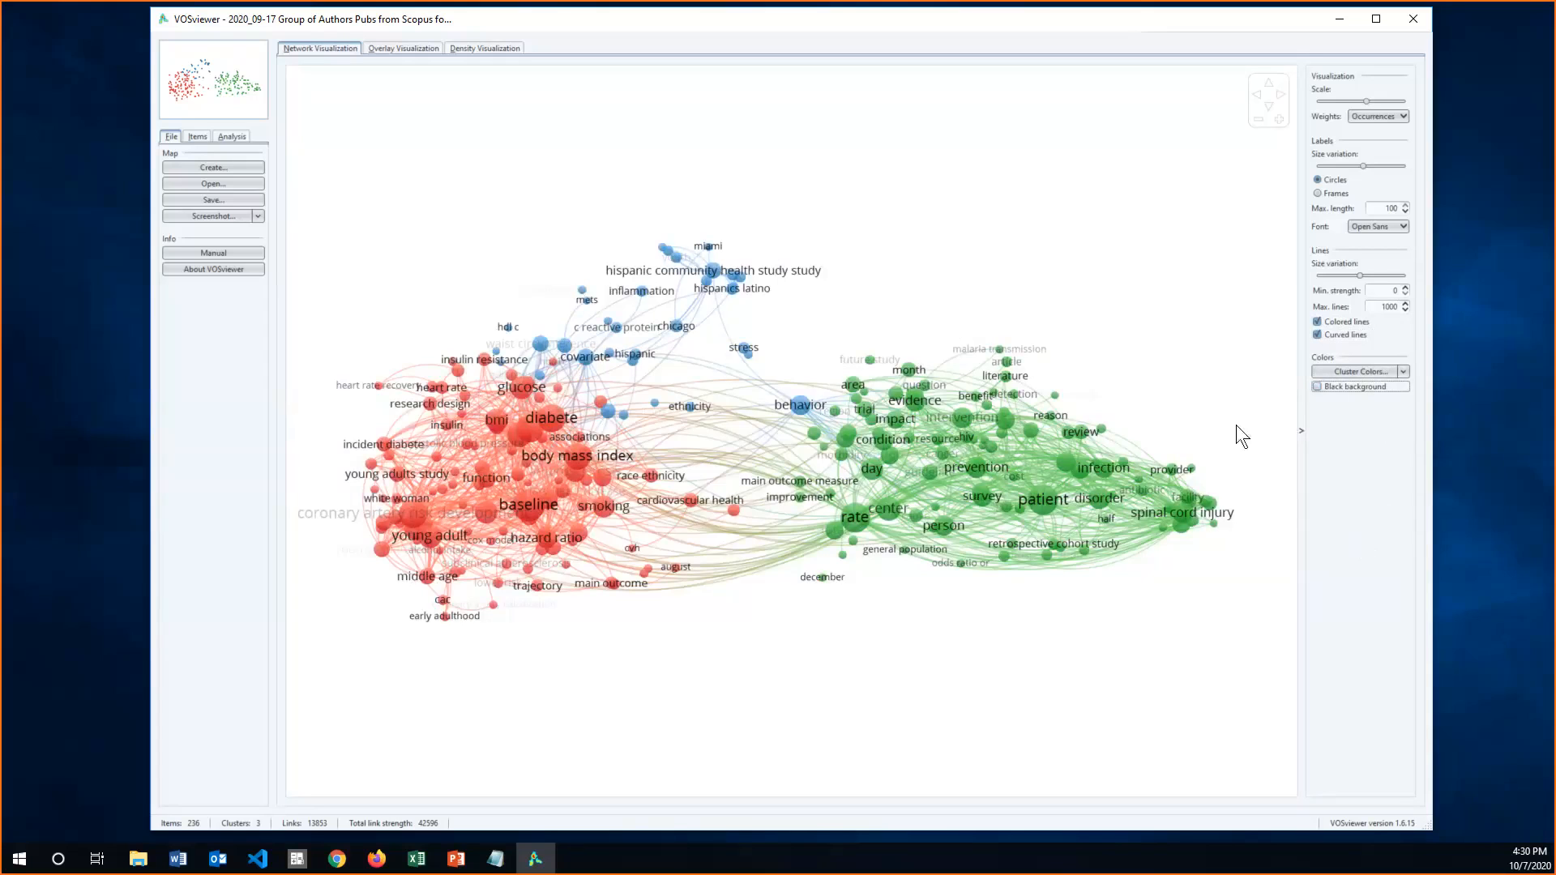
- Show the overlay visualization and color the terms by average citations, and after that by average normalized citations
{"action": "left_click", "coordinate": [401, 49]}
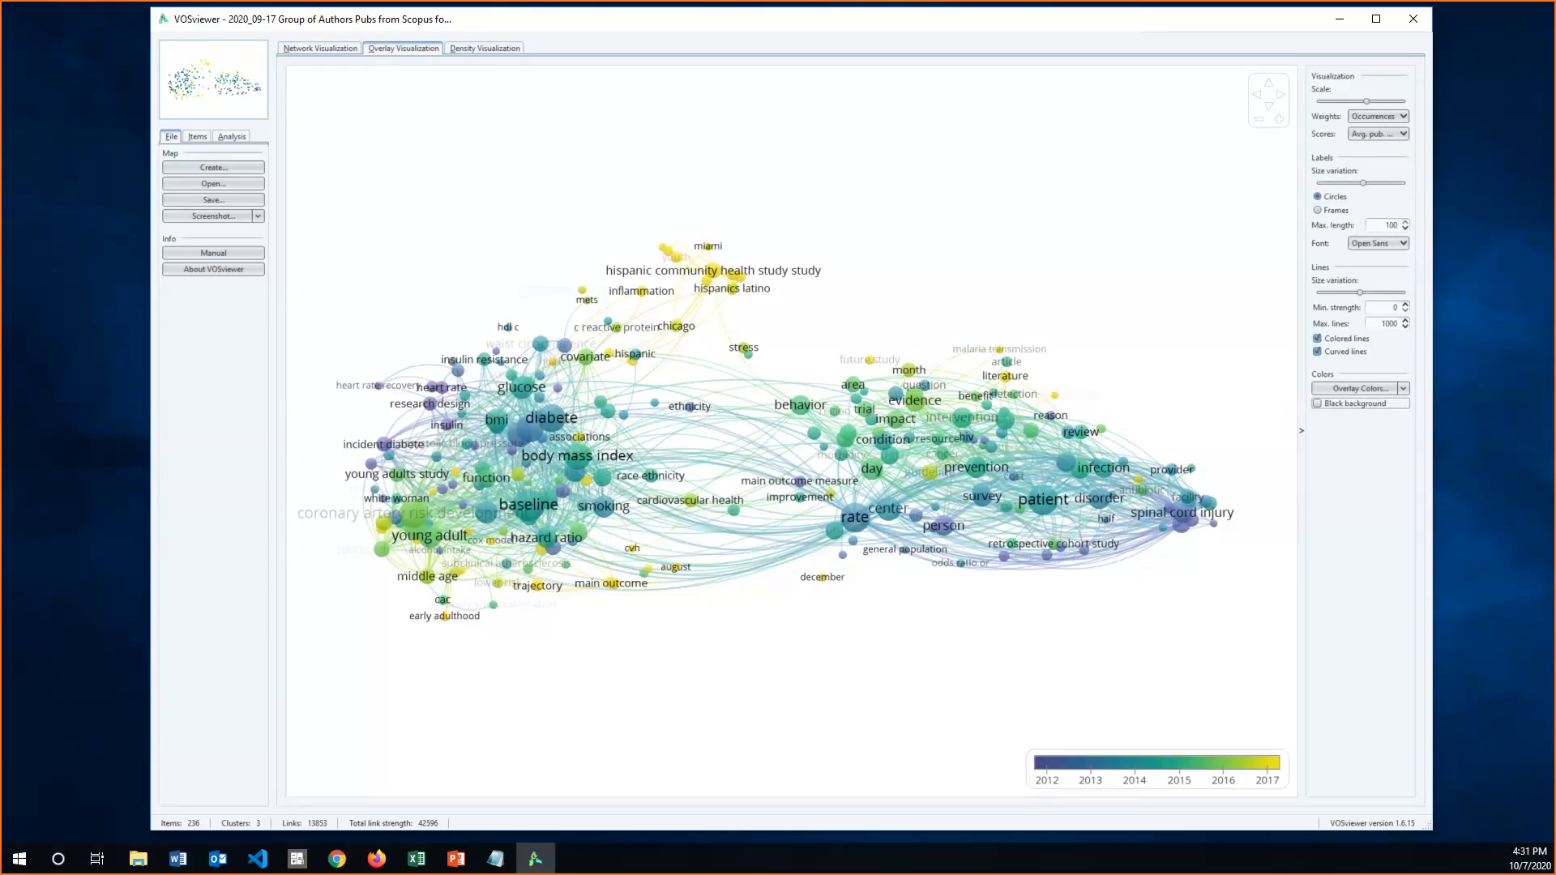
{"action": "left_click", "coordinate": [1399, 135]}
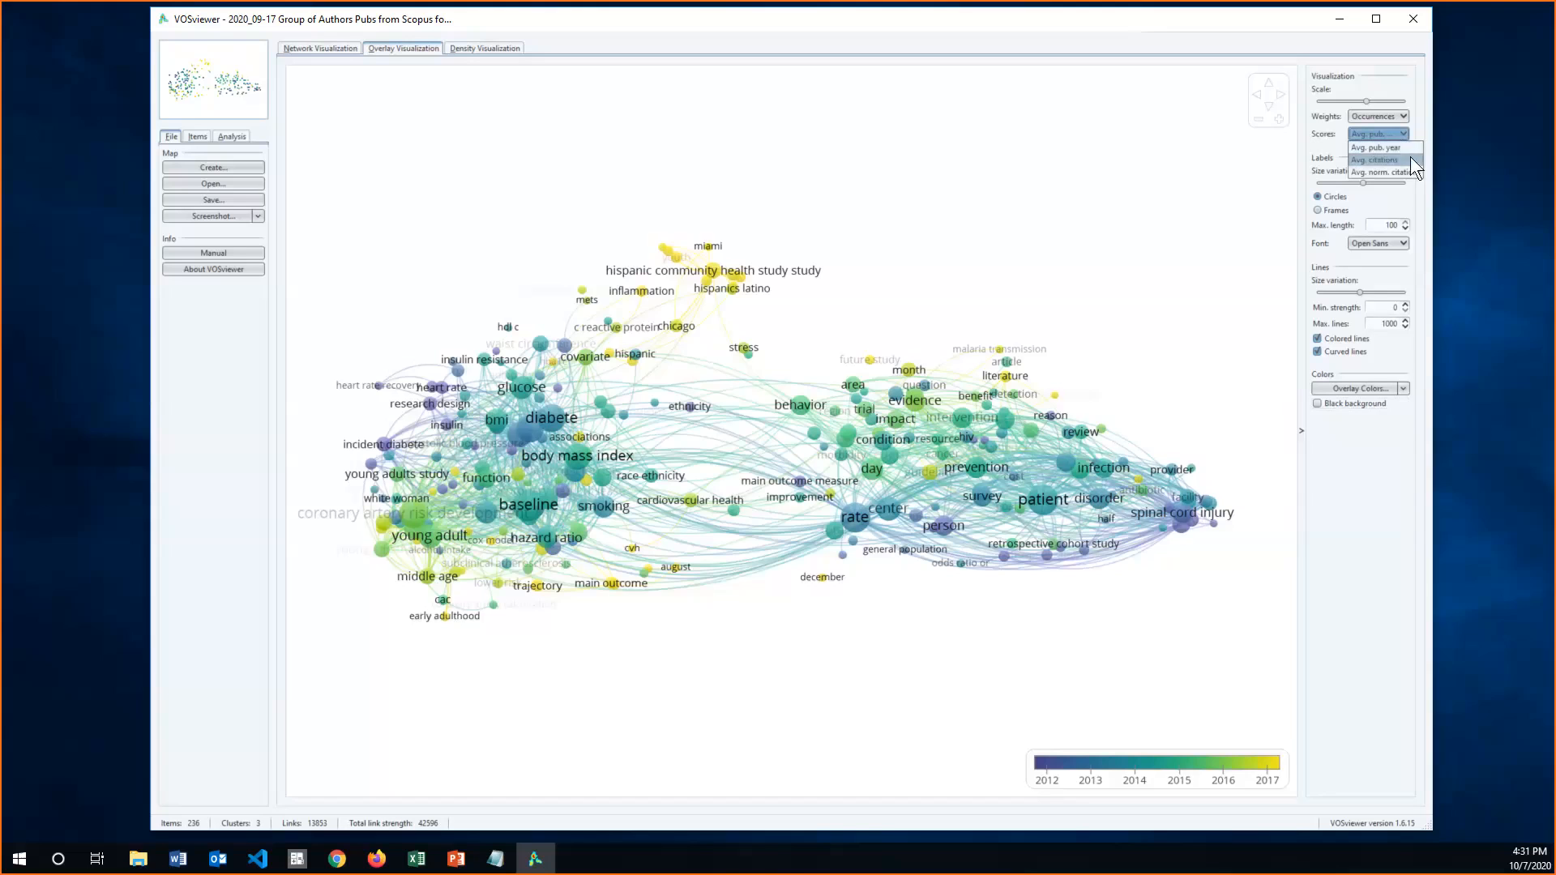
{"action": "left_click", "coordinate": [1409, 158]}
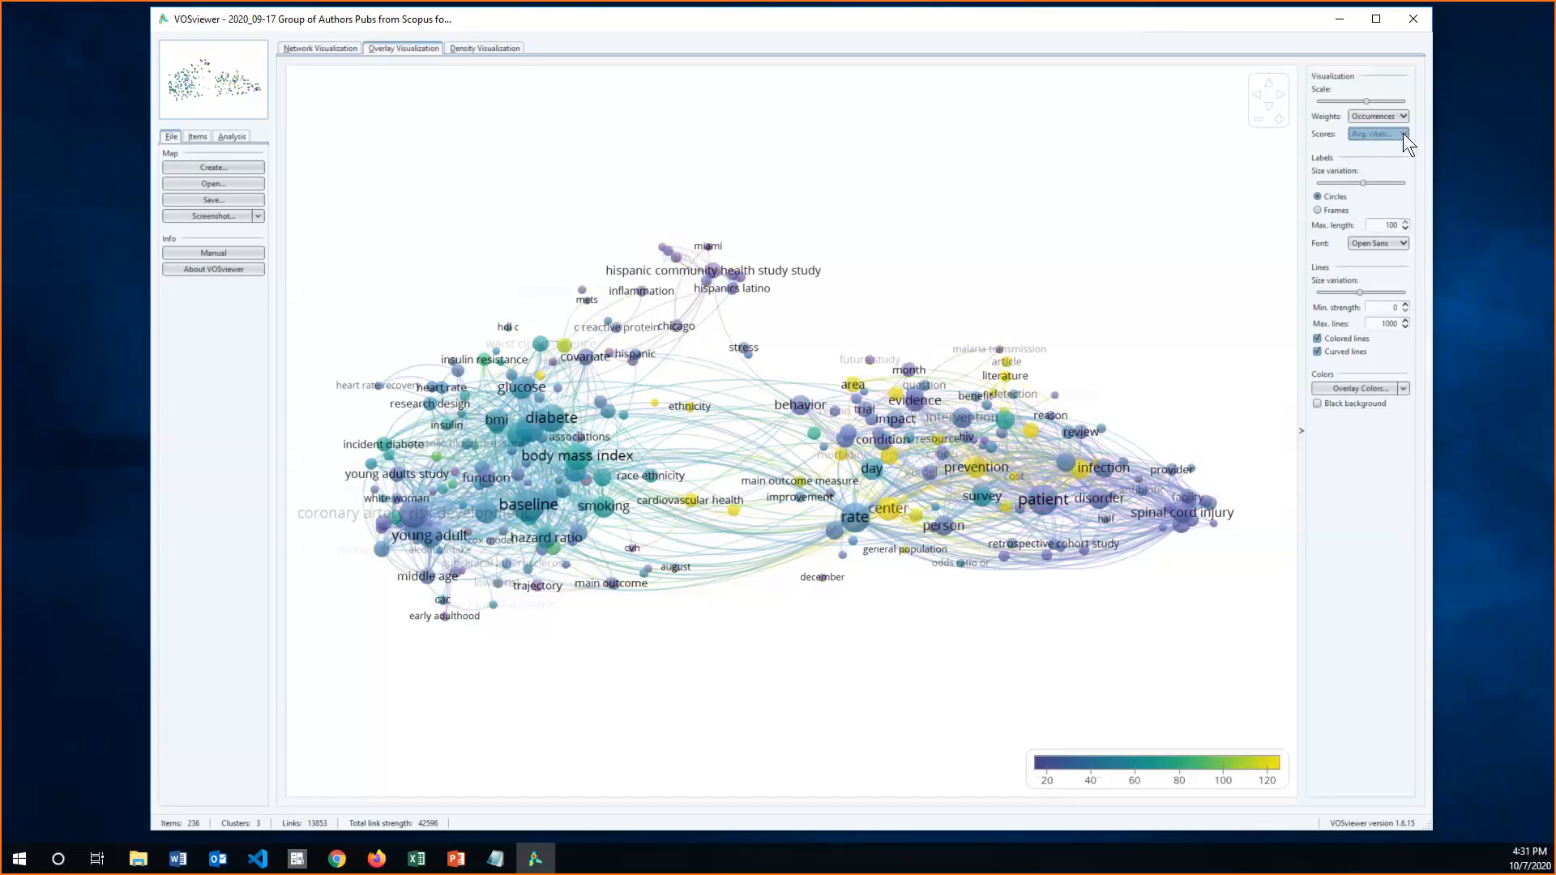
{"action": "left_click", "coordinate": [1403, 133]}
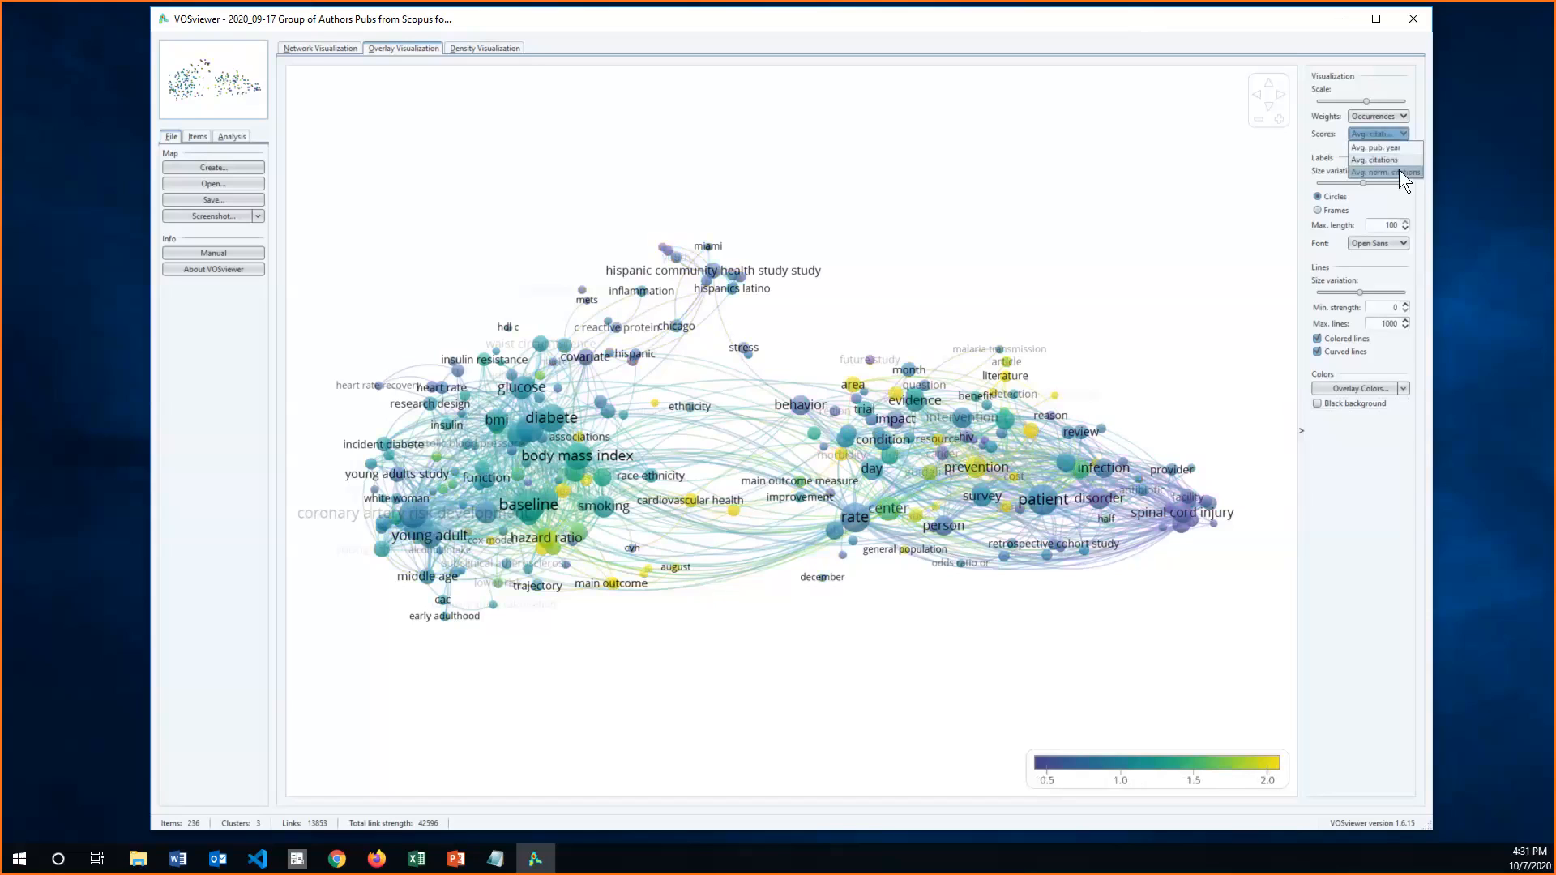
{"action": "left_click", "coordinate": [1398, 169]}
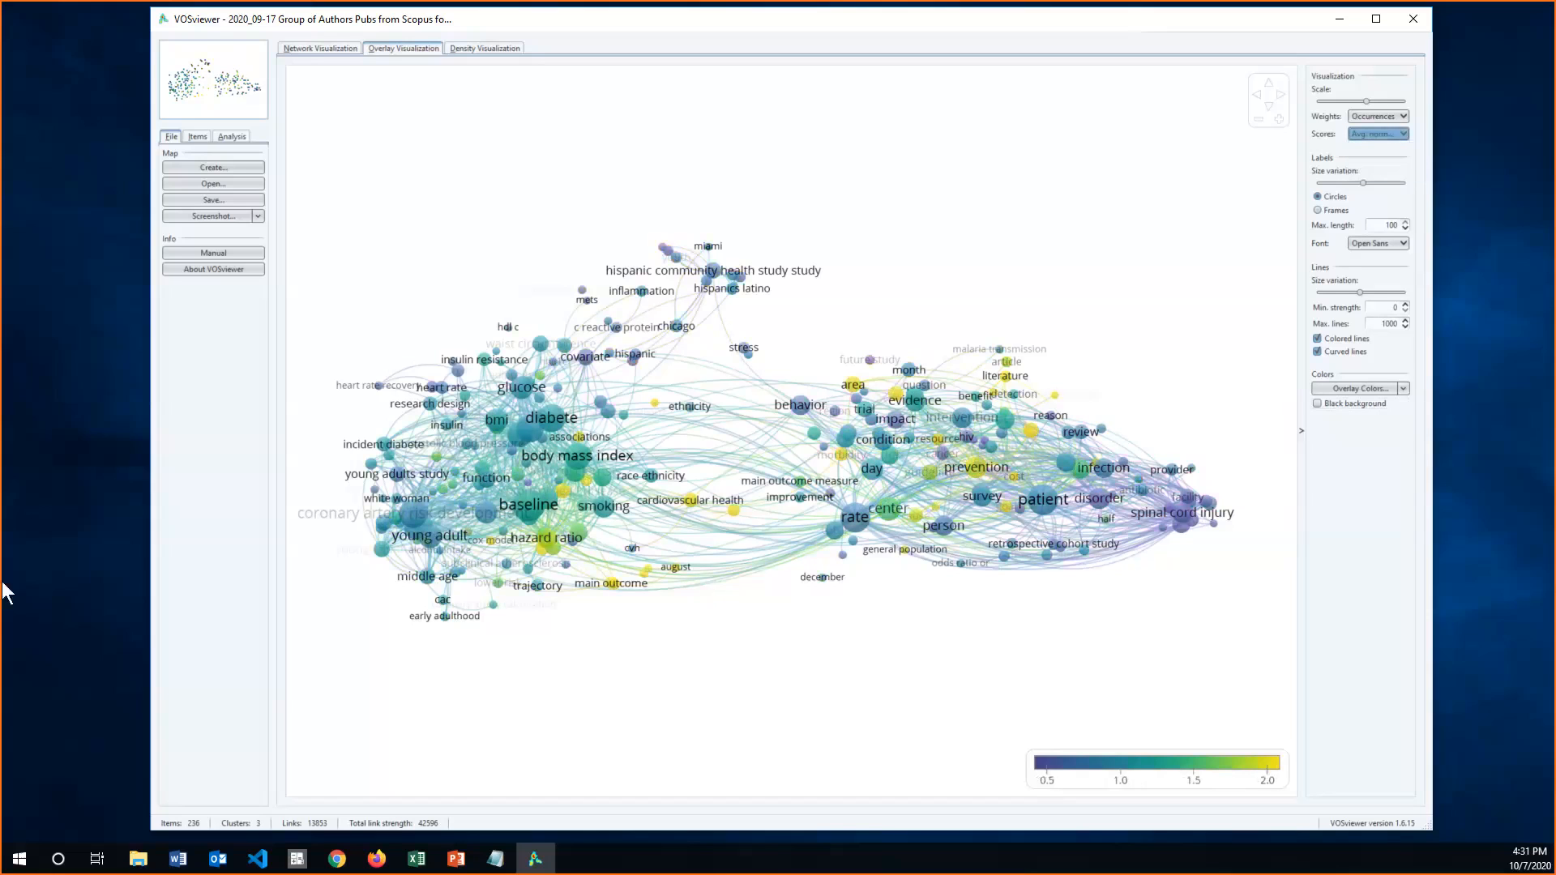
{"action": "key", "text": "alt+Tab"}
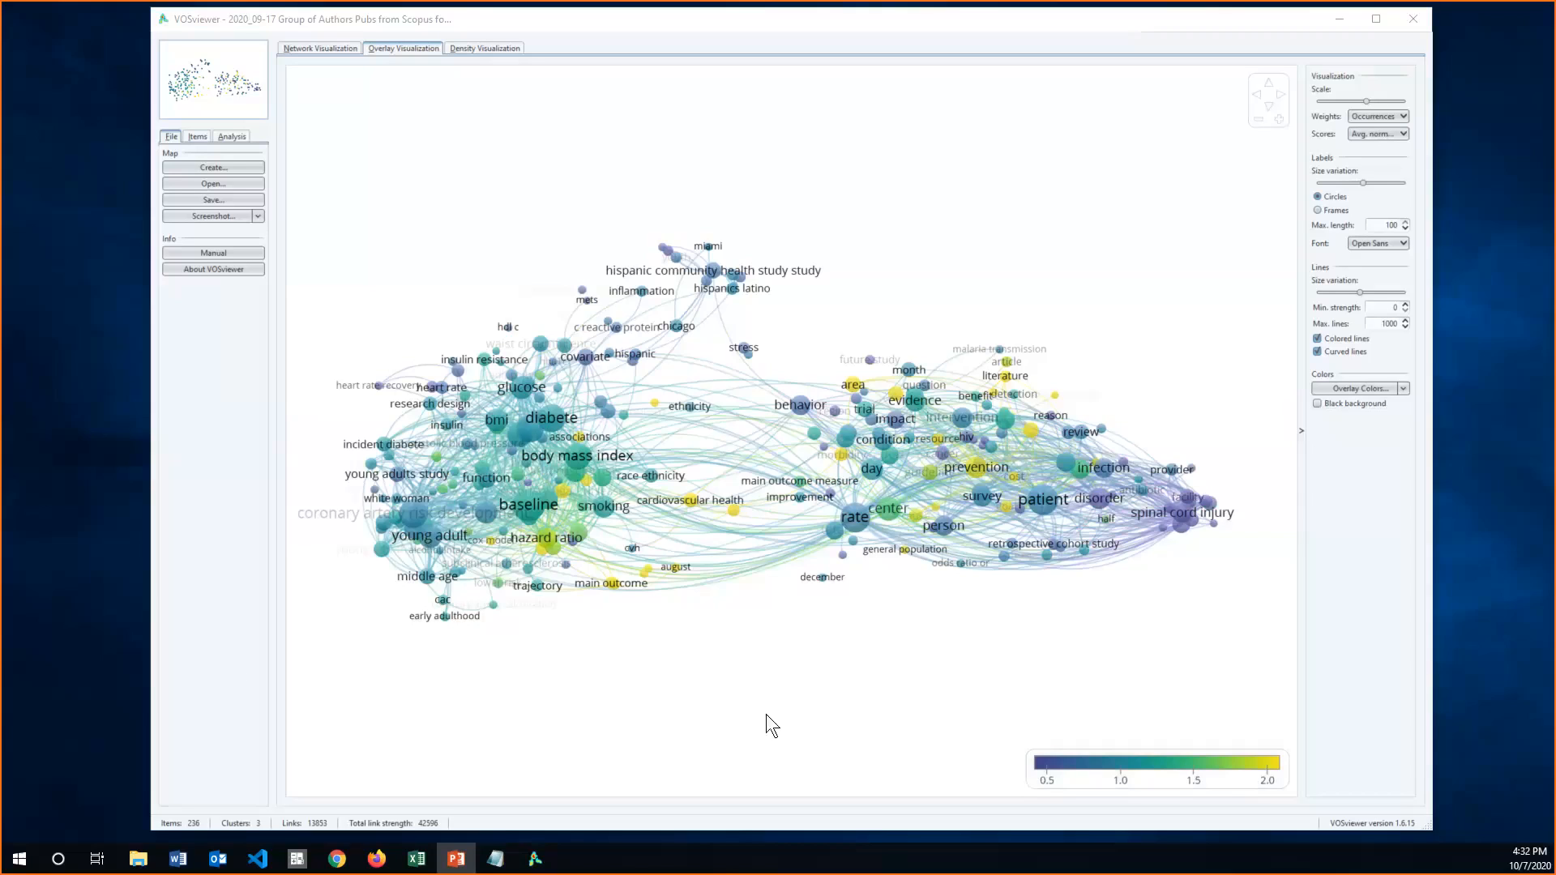
- Show the density visualization, compare weighting by links and total link strength, and return the weights to occurrences
{"action": "left_click", "coordinate": [484, 50]}
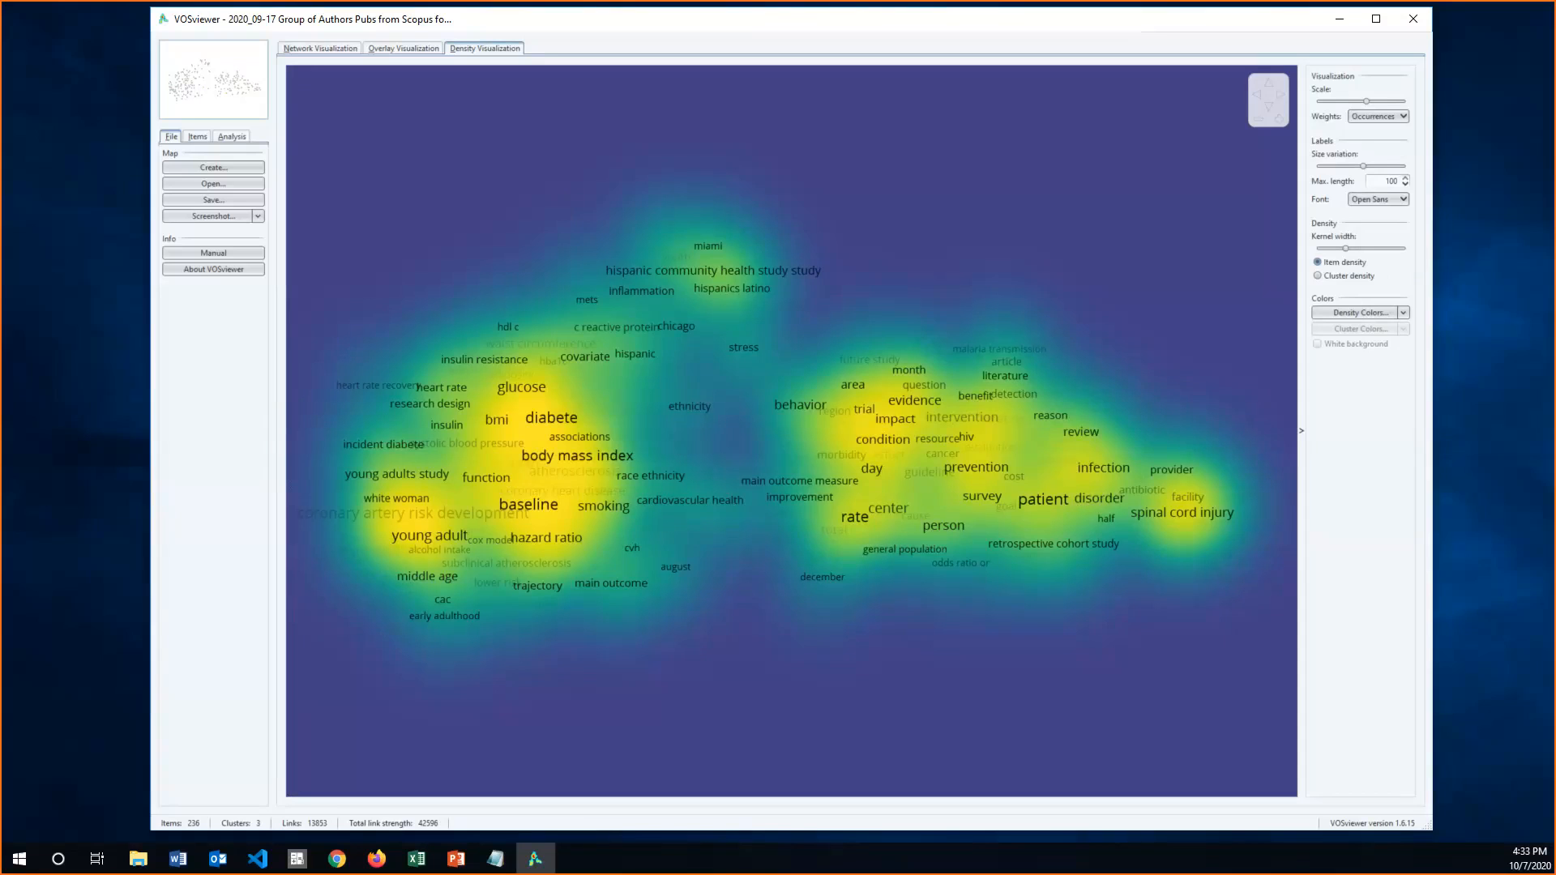
{"action": "left_click", "coordinate": [1373, 131]}
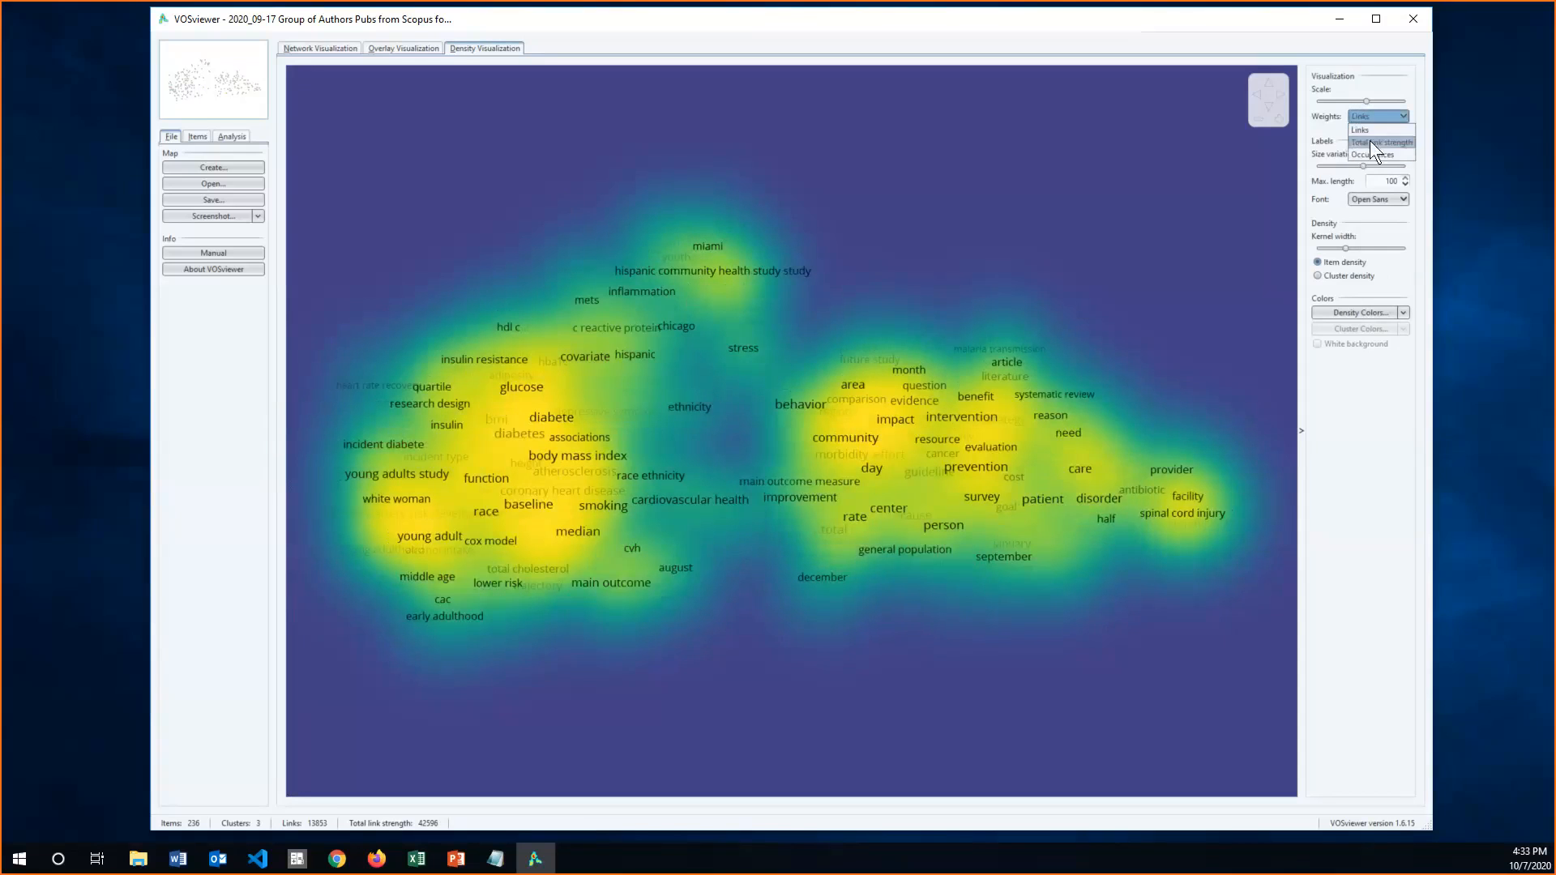
{"action": "left_click", "coordinate": [1371, 142]}
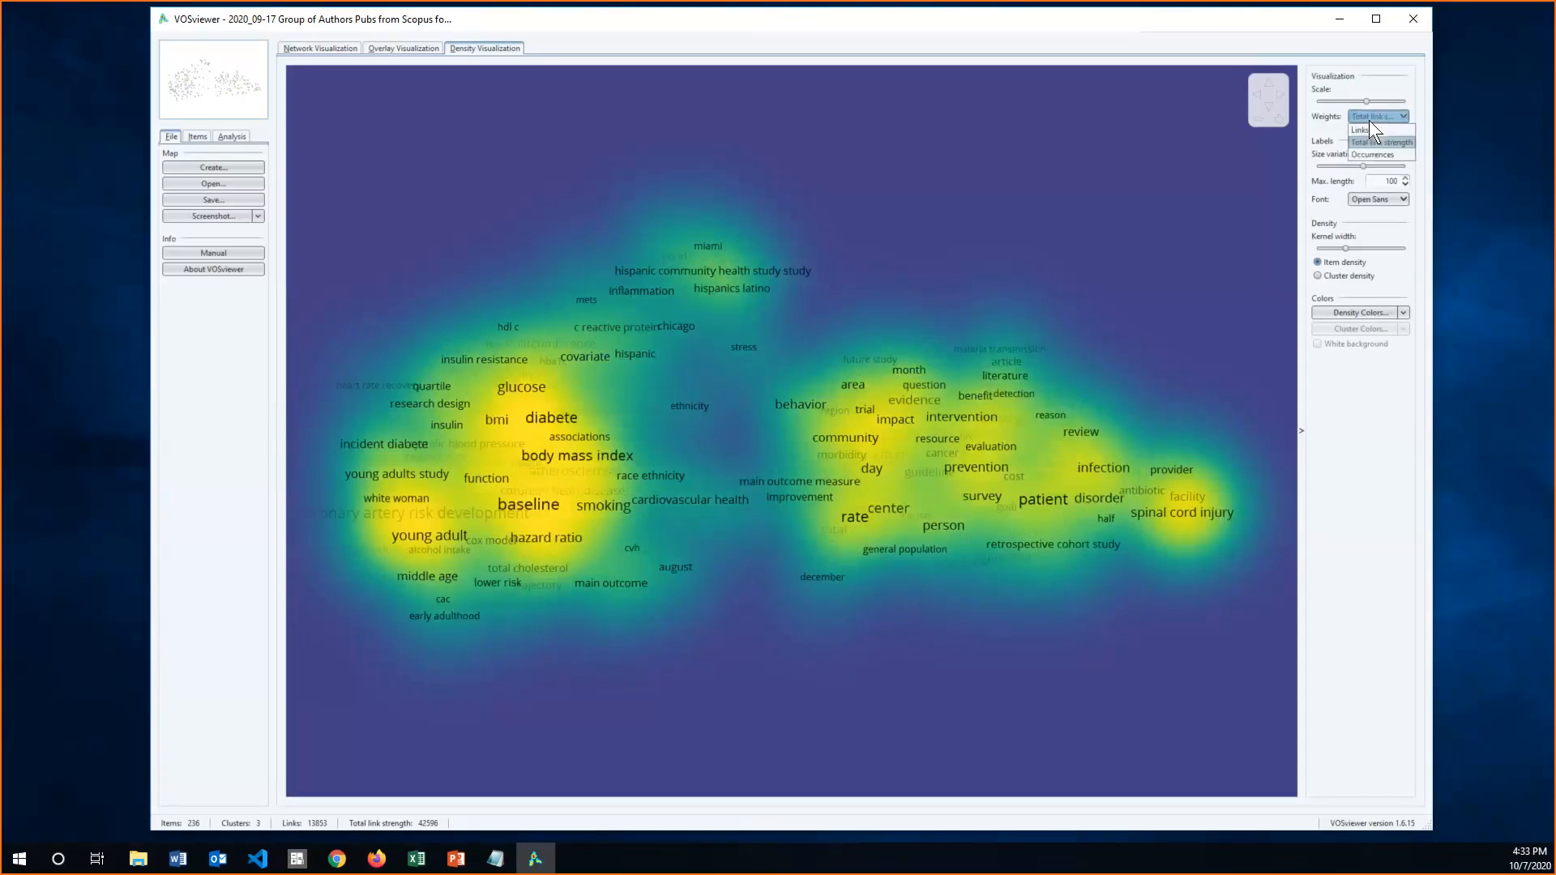
{"action": "left_click", "coordinate": [1374, 154]}
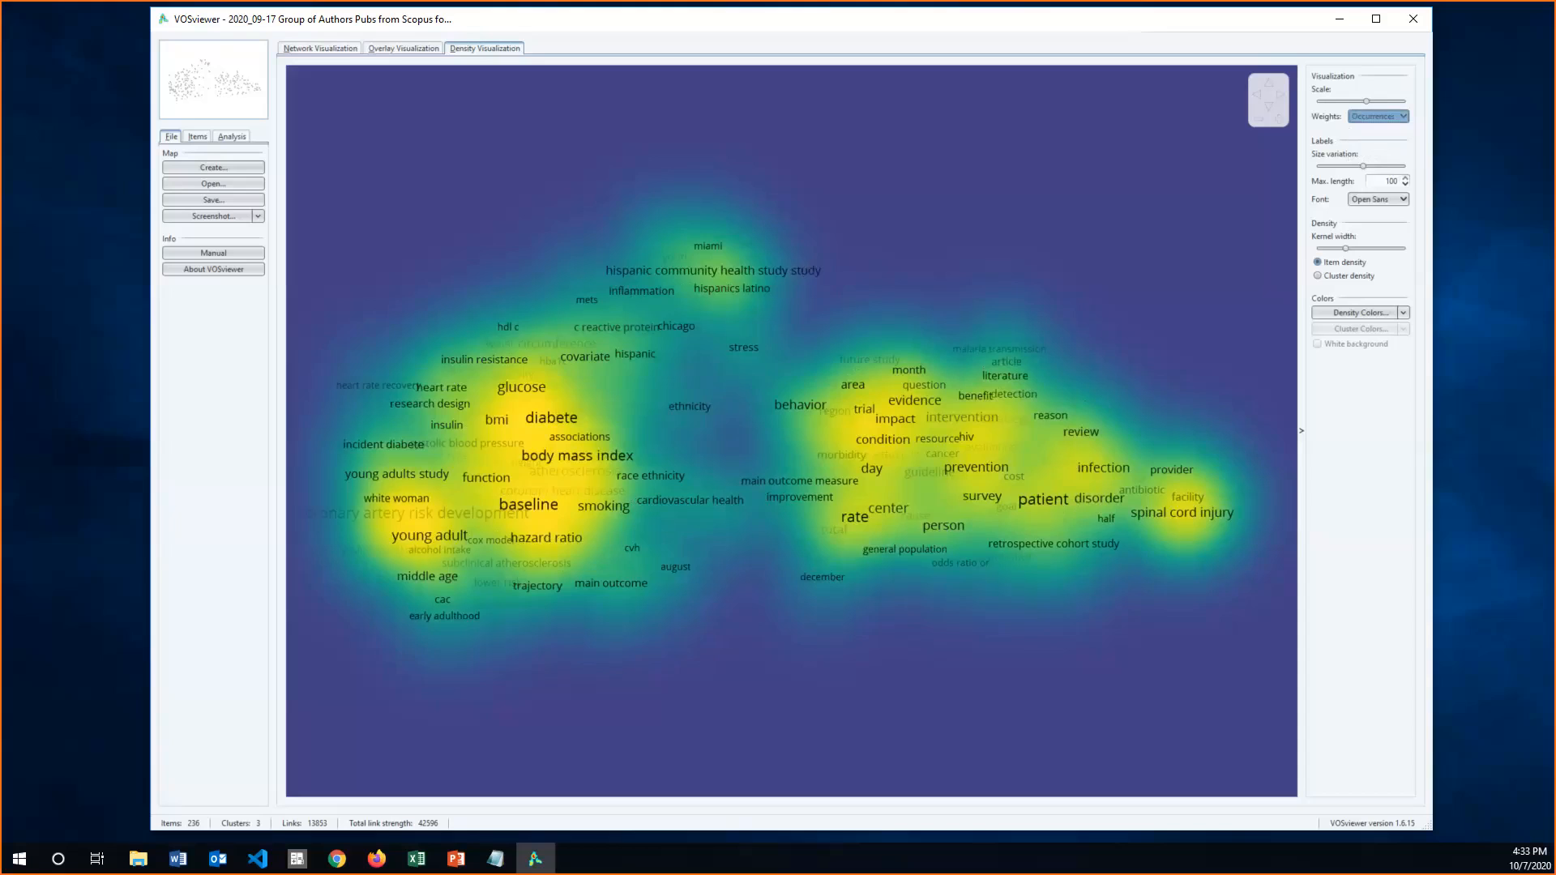
- View the density color options, including the predefined colors, without choosing one
{"action": "key", "text": "alt+Tab"}
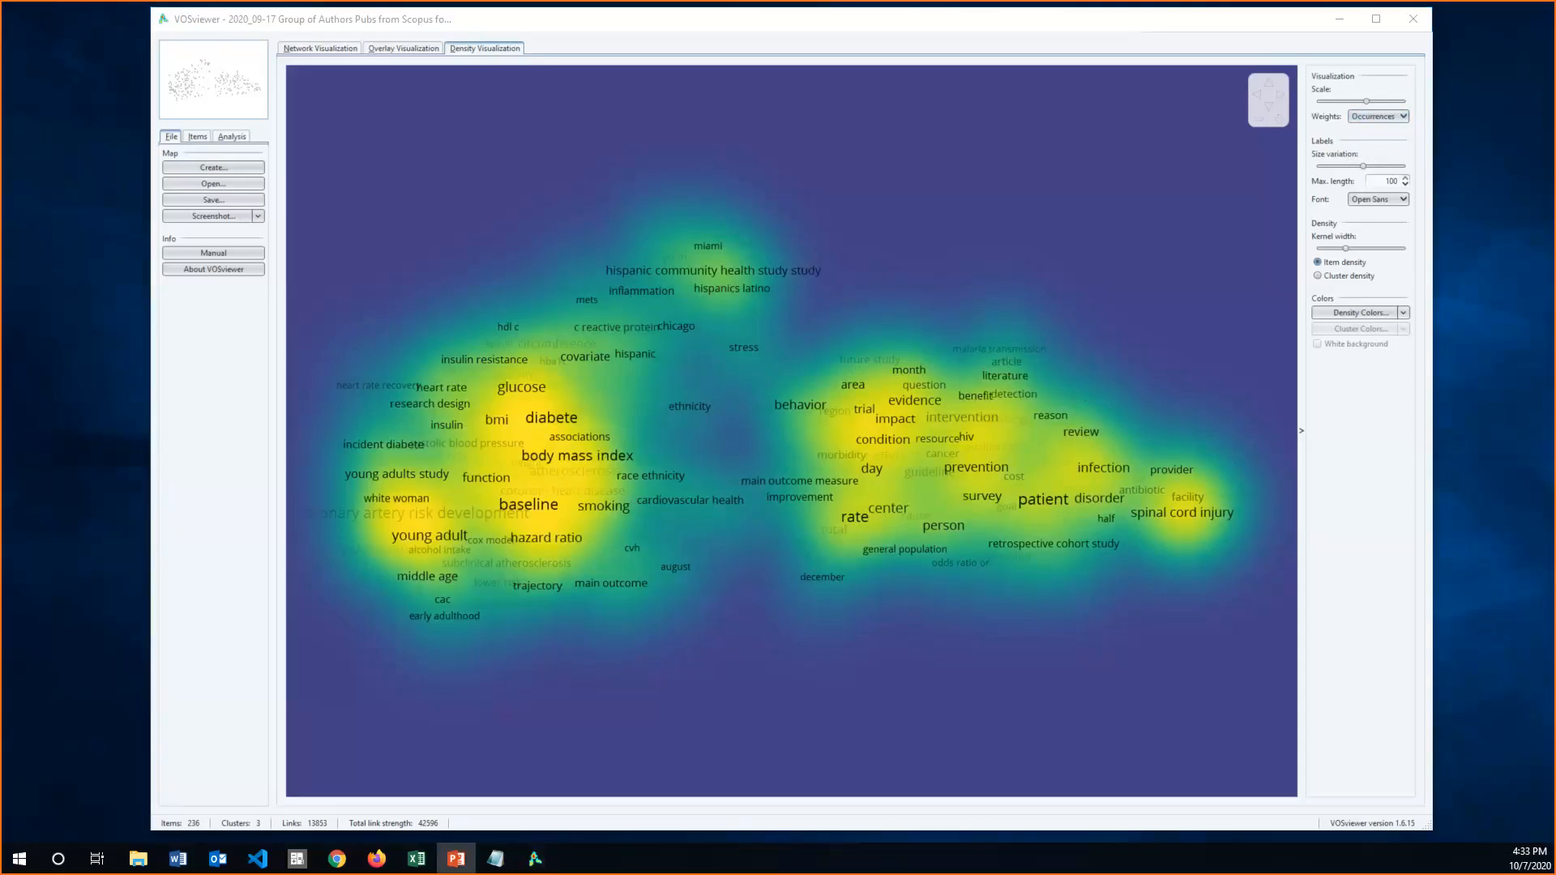
{"action": "left_click", "coordinate": [1407, 311]}
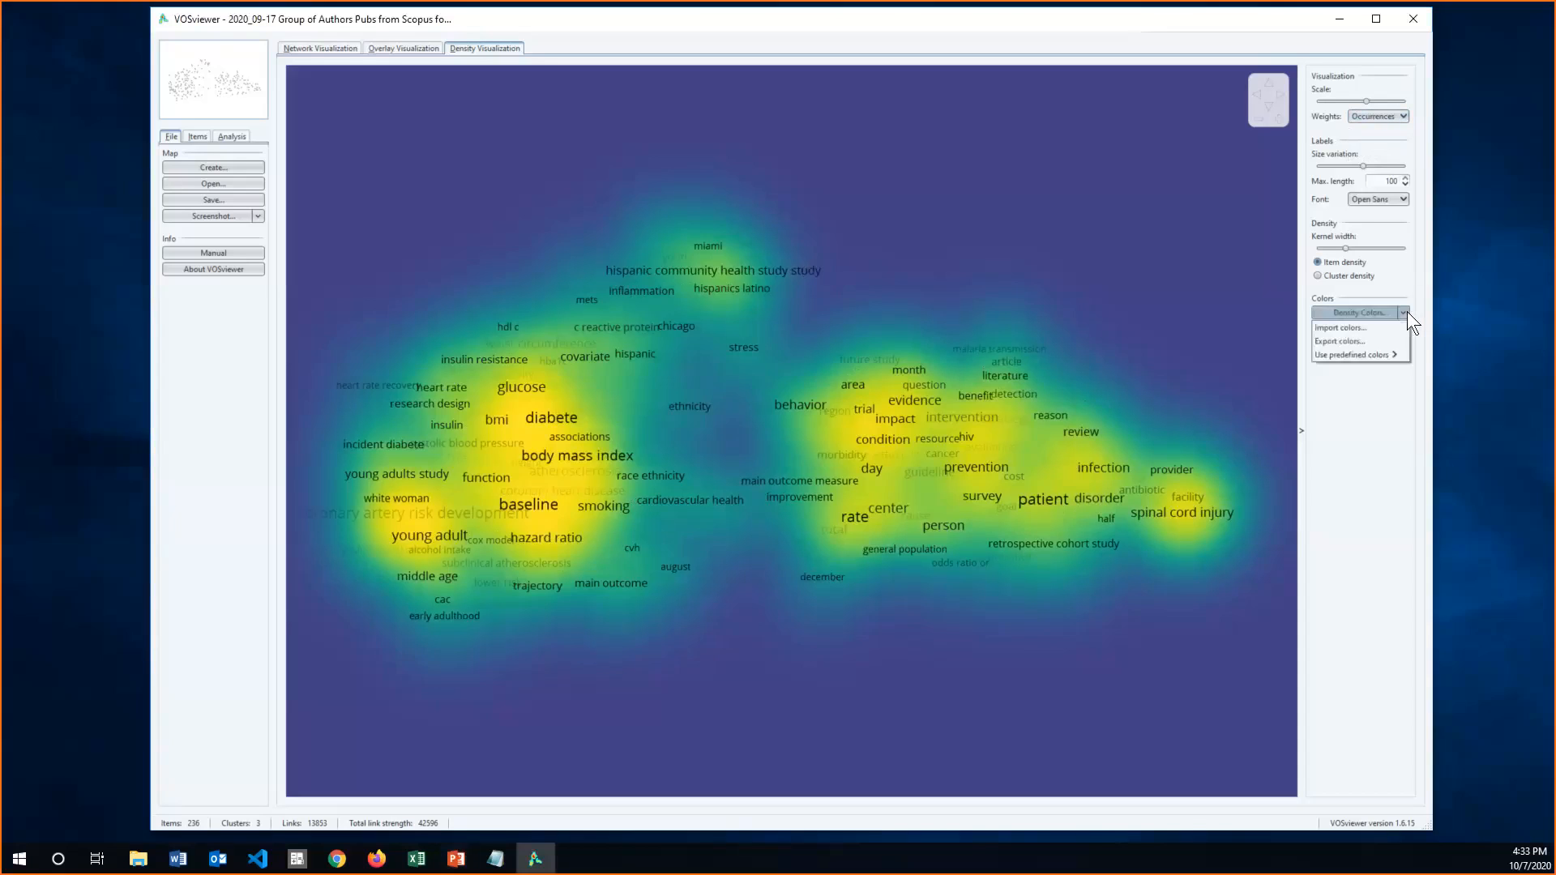
{"action": "mouse_move", "coordinate": [1398, 355]}
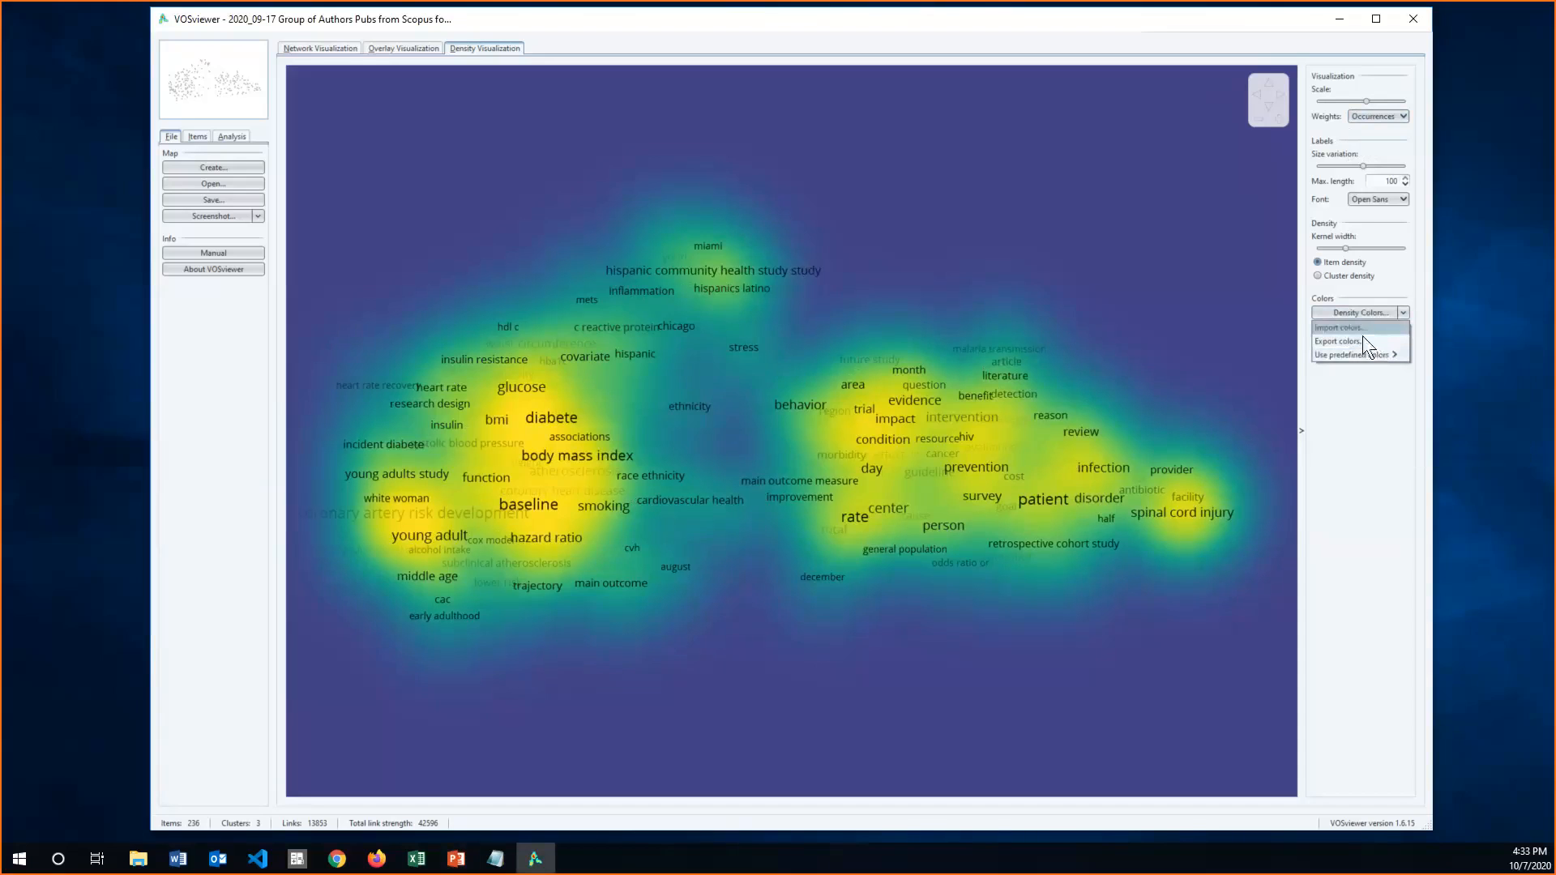
{"action": "left_click", "coordinate": [1361, 391]}
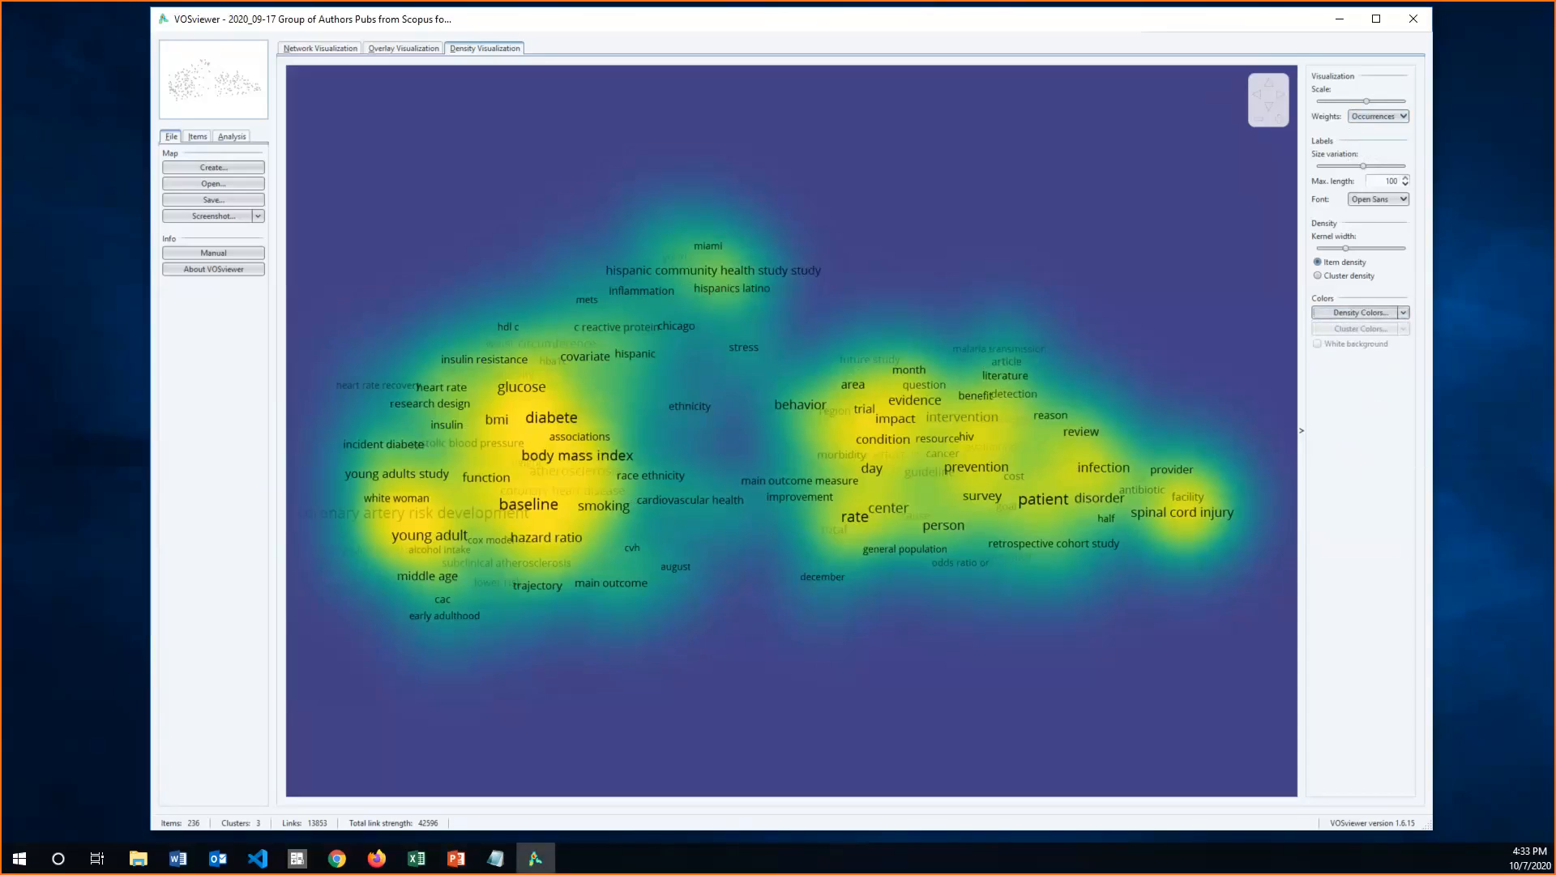
{"action": "key", "text": "alt+Tab"}
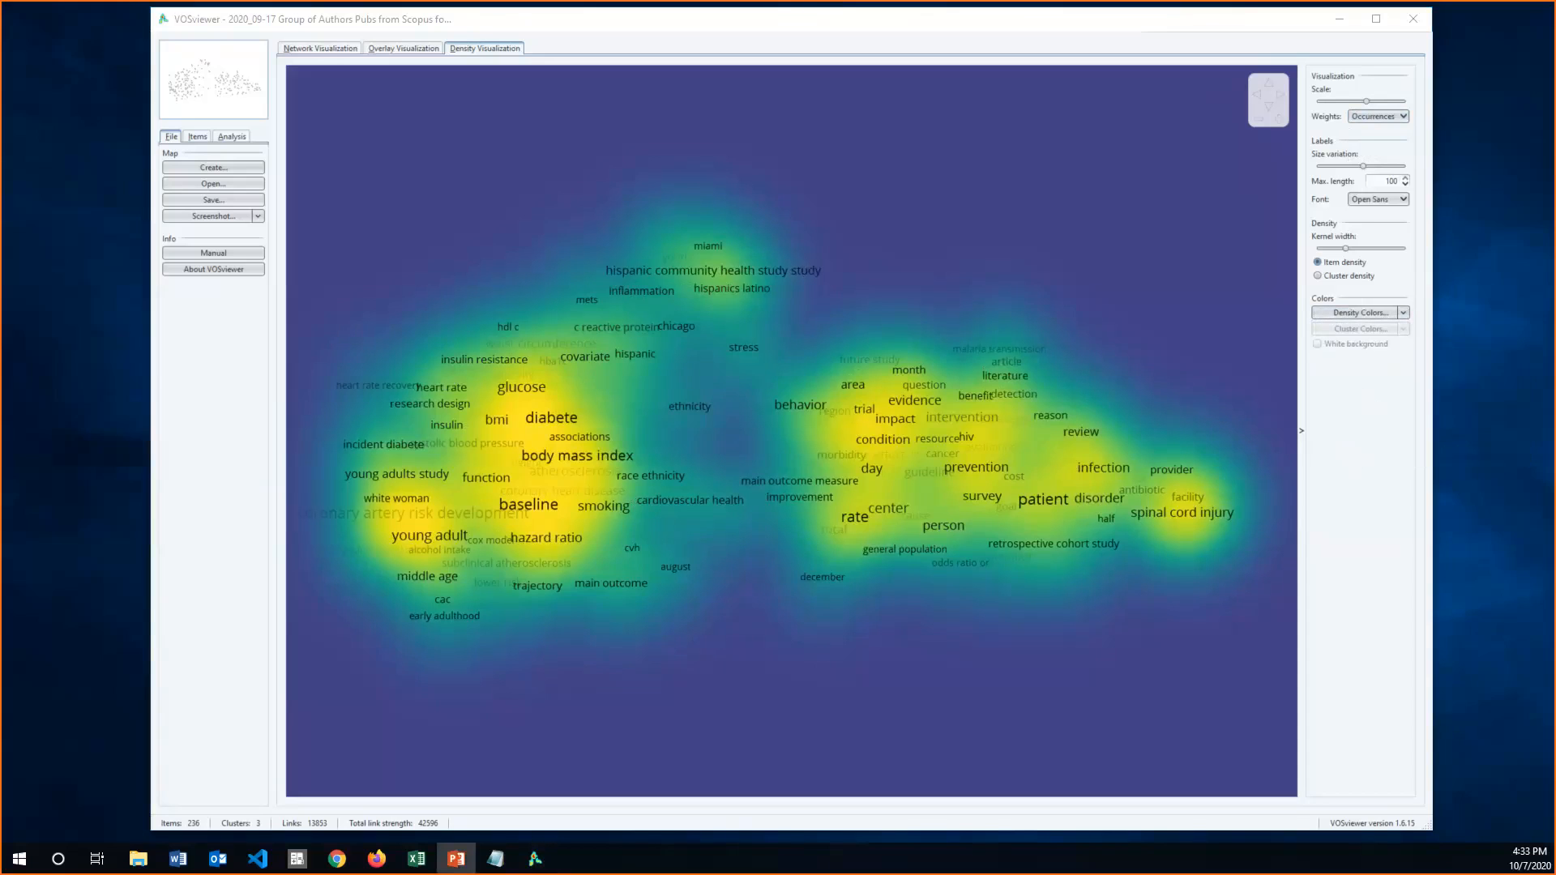
- Show the network visualization and filter the list of terms by "diabete"
{"action": "left_click", "coordinate": [328, 47]}
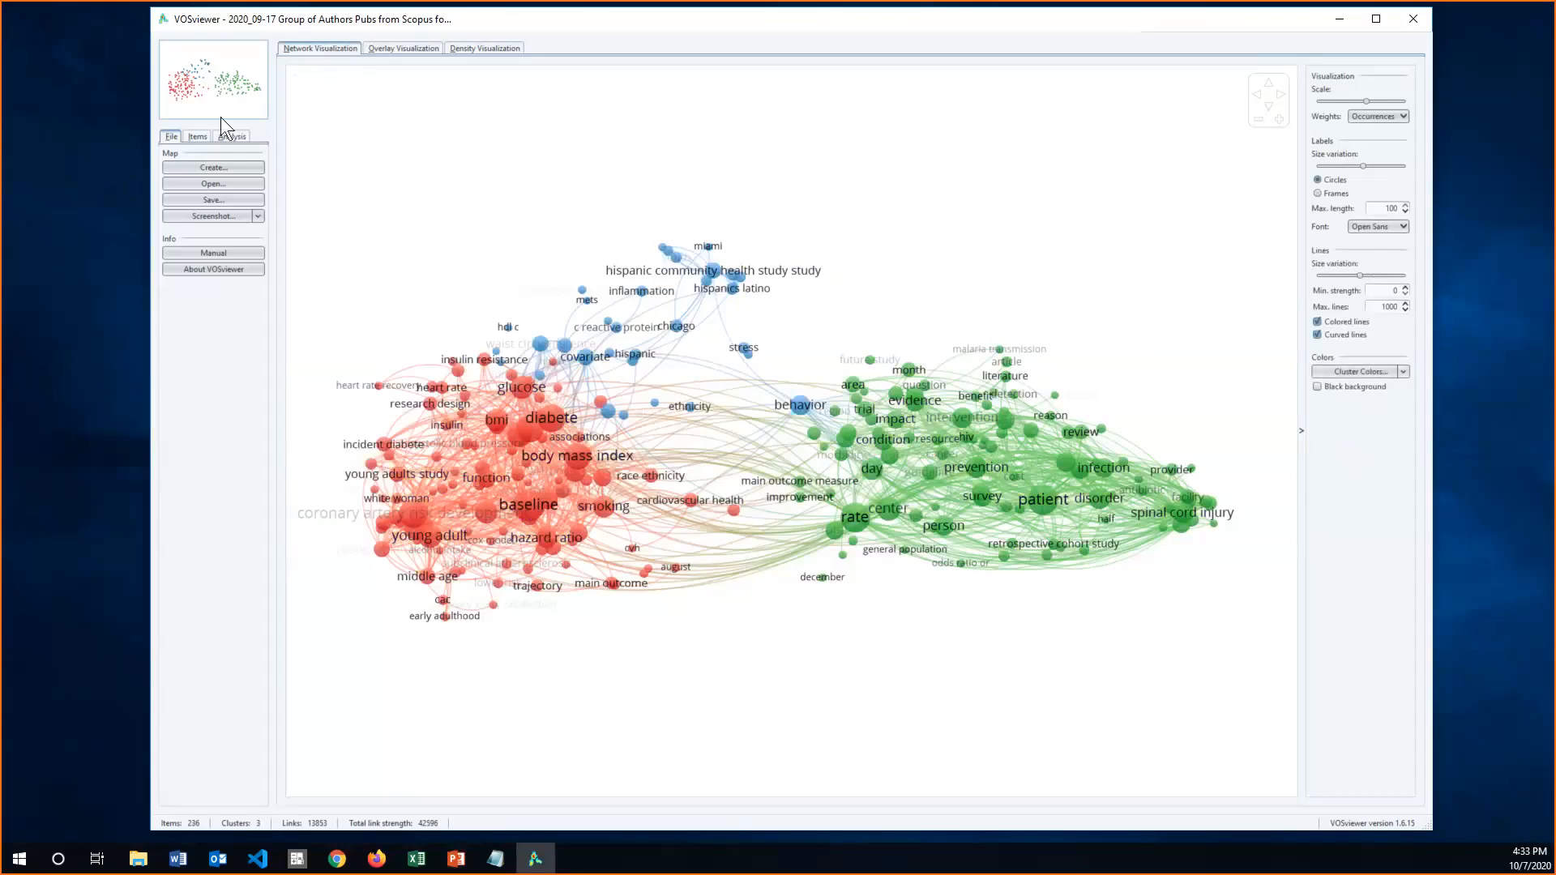
{"action": "left_click", "coordinate": [196, 137]}
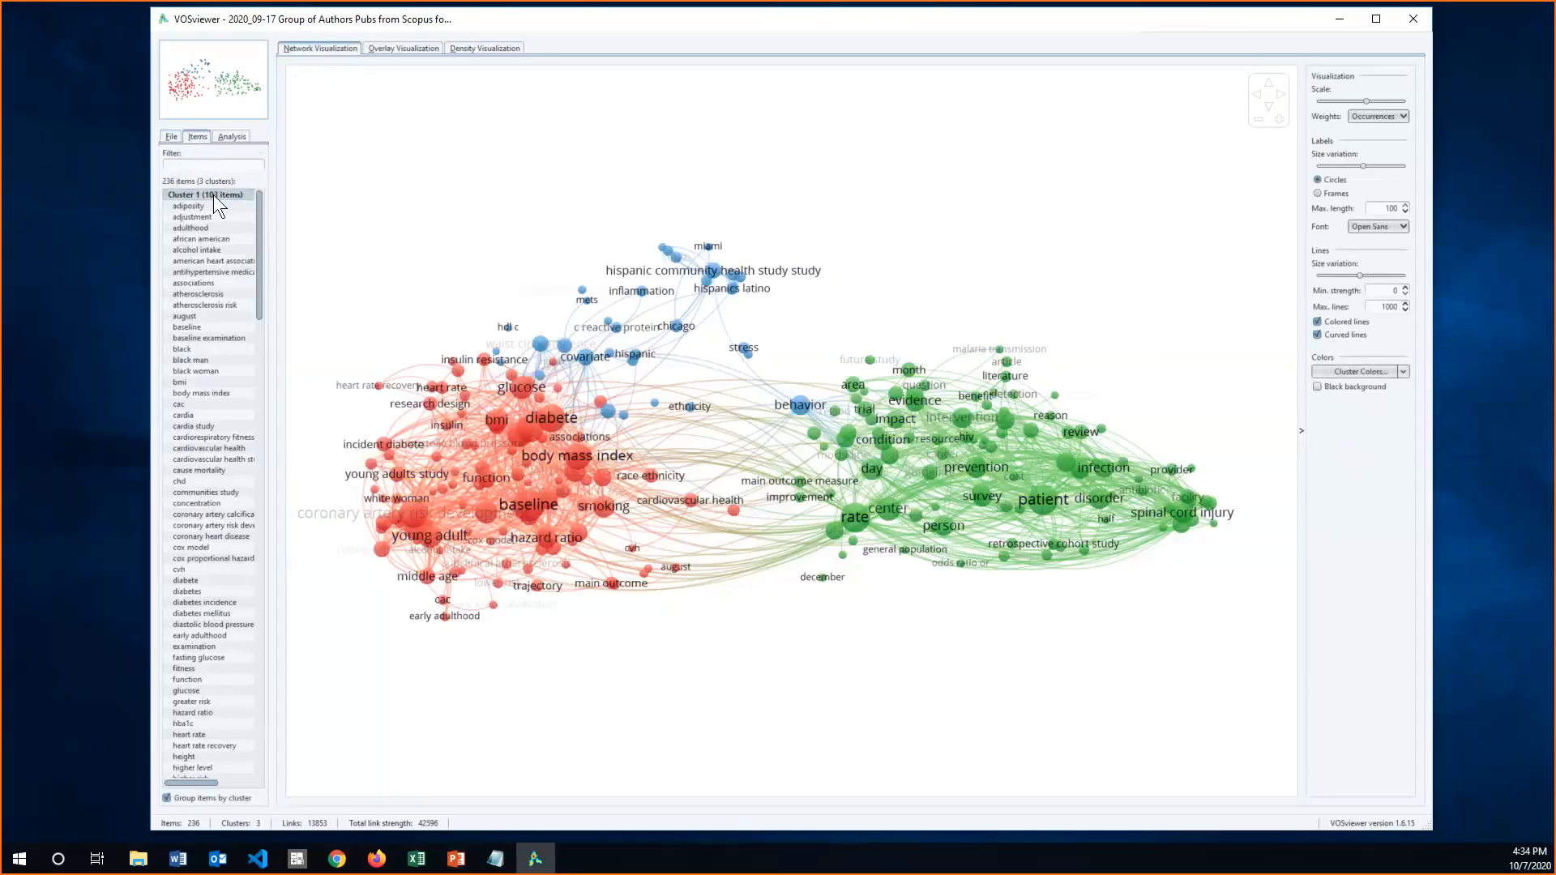
{"action": "left_click", "coordinate": [212, 167]}
{"action": "type", "text": "dia"}
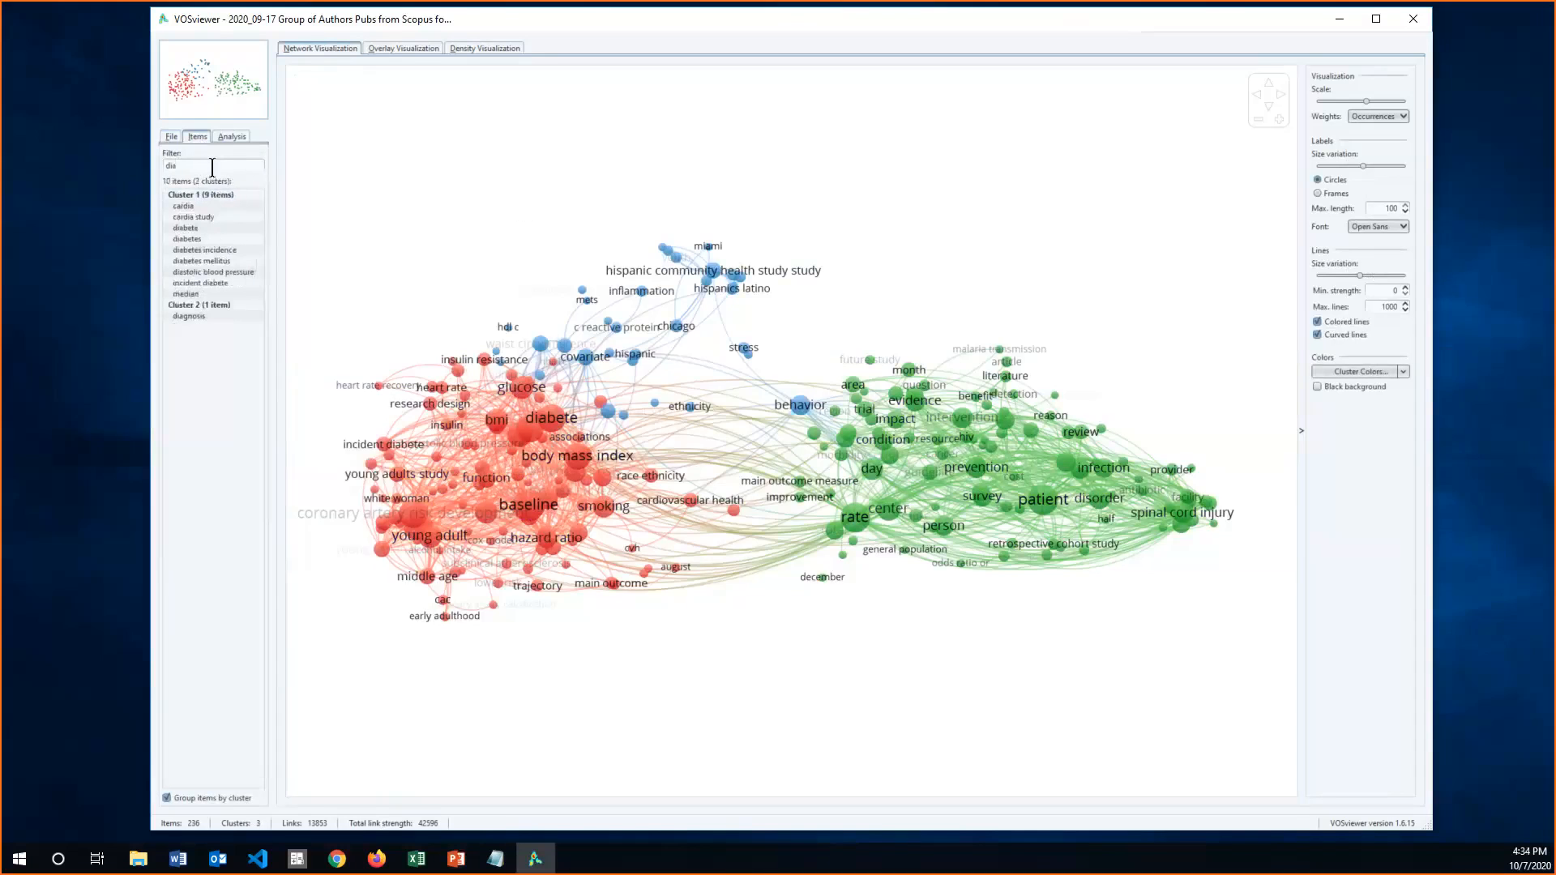
{"action": "type", "text": "bete"}
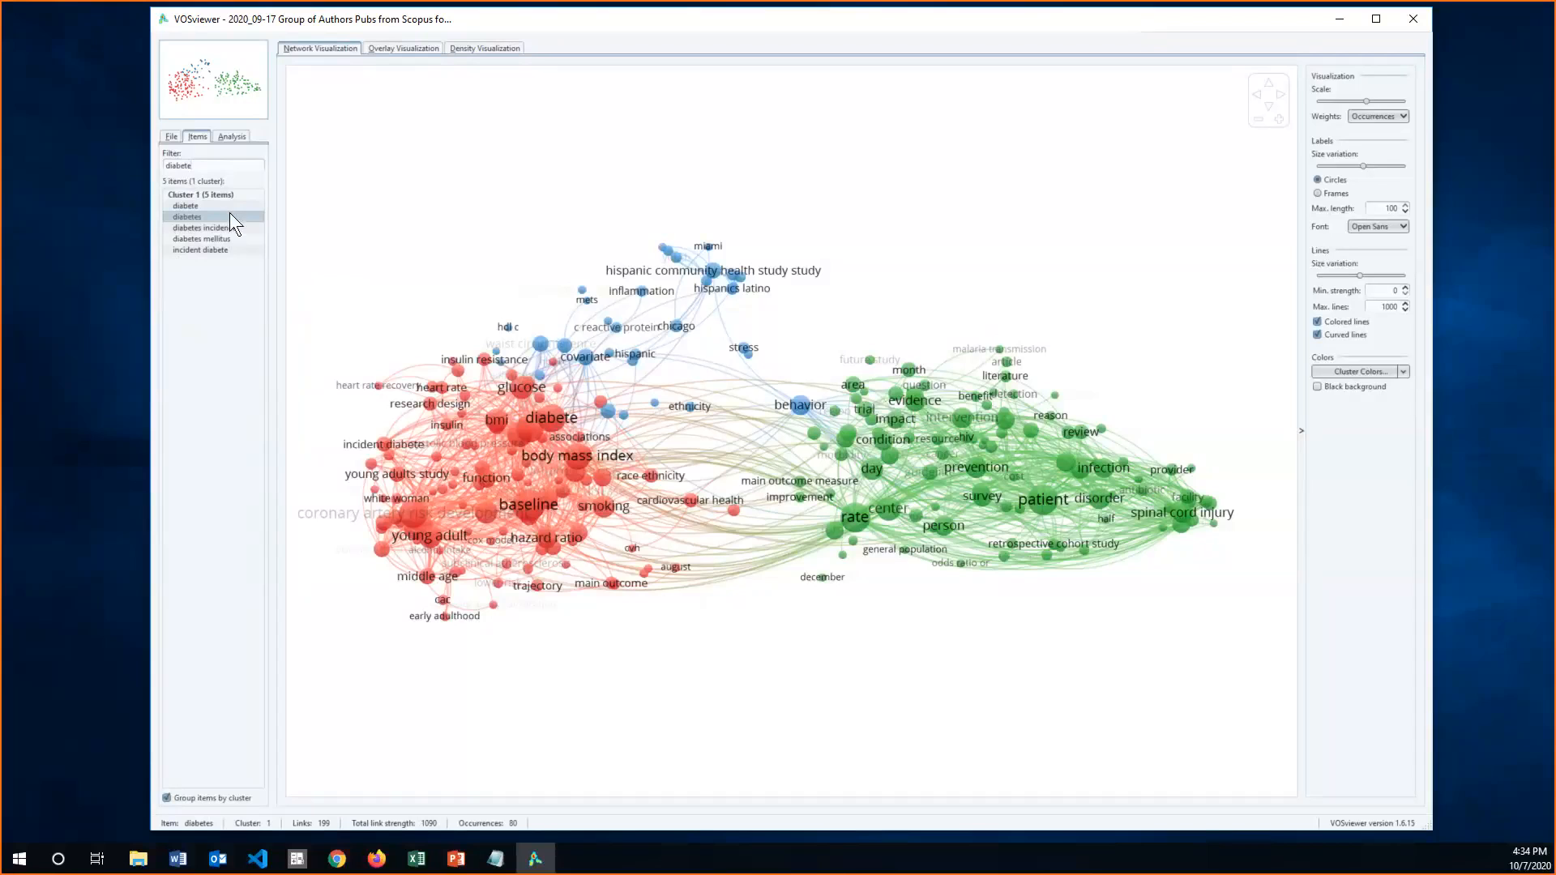
- Locate "diabetes incidence" from the filtered list on the map, examine its links, and return to the overview of all clusters
{"action": "left_click", "coordinate": [211, 226]}
{"action": "double_click", "coordinate": [211, 226]}
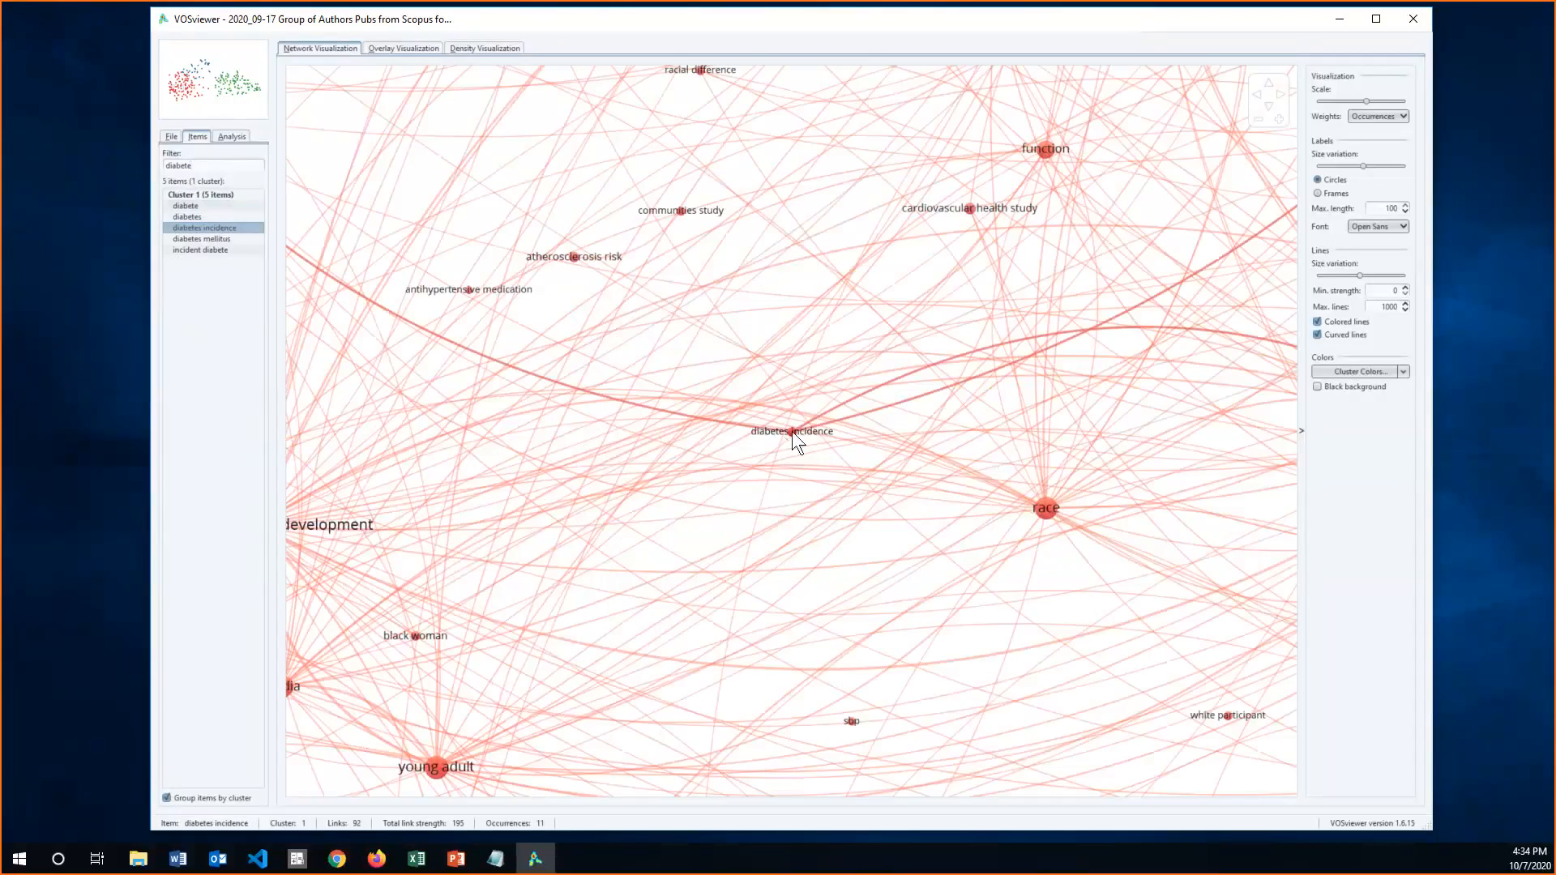
{"action": "scroll", "coordinate": [791, 431], "scroll_direction": "down", "scroll_amount": 3}
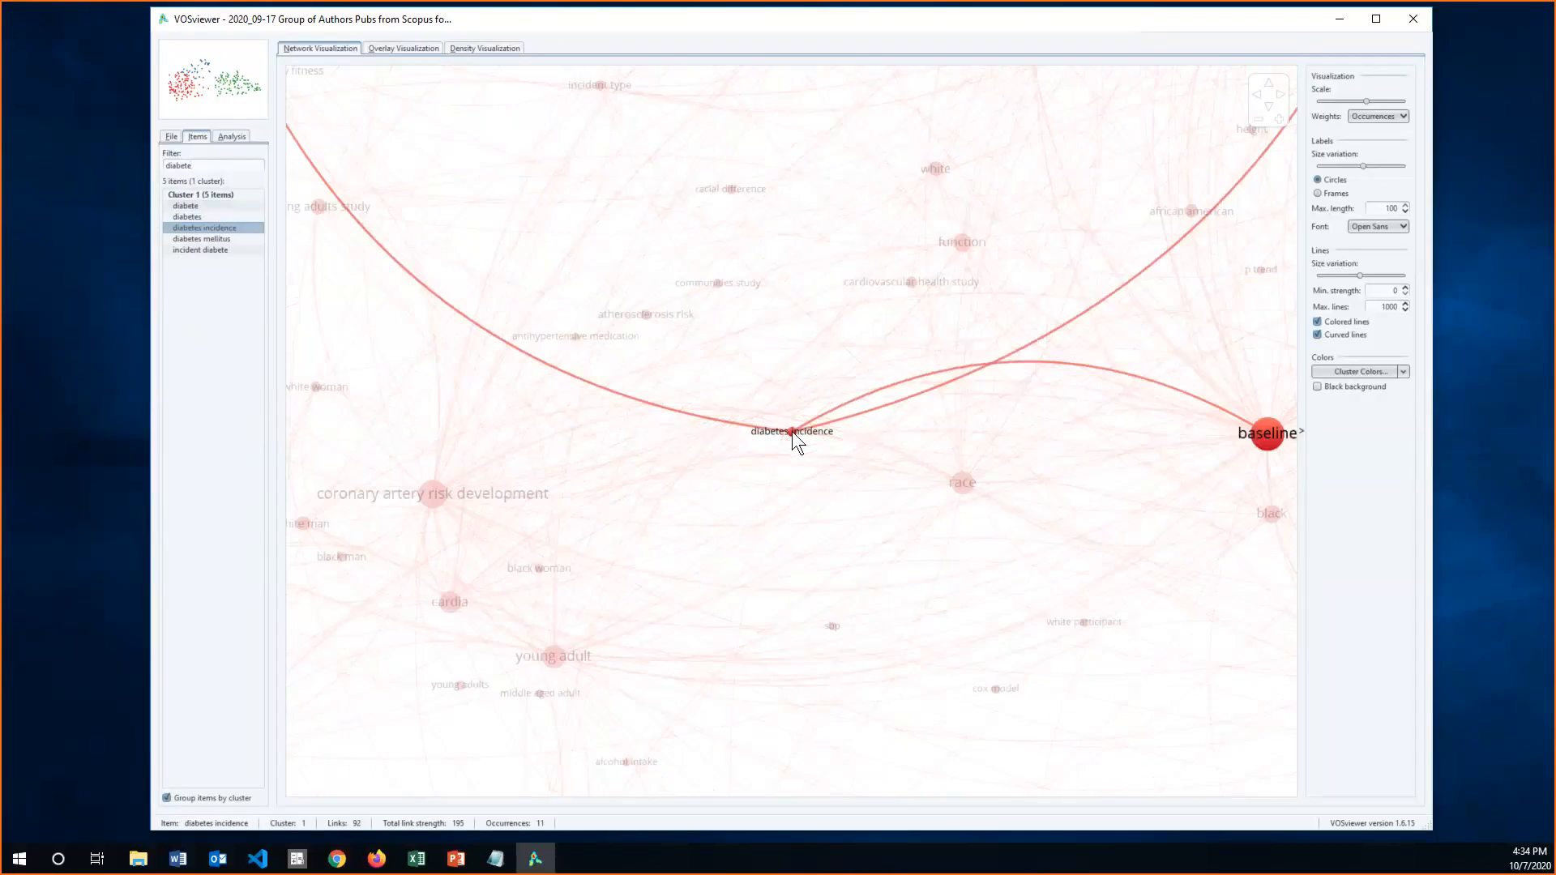
{"action": "scroll", "coordinate": [791, 432], "scroll_direction": "down", "scroll_amount": 5}
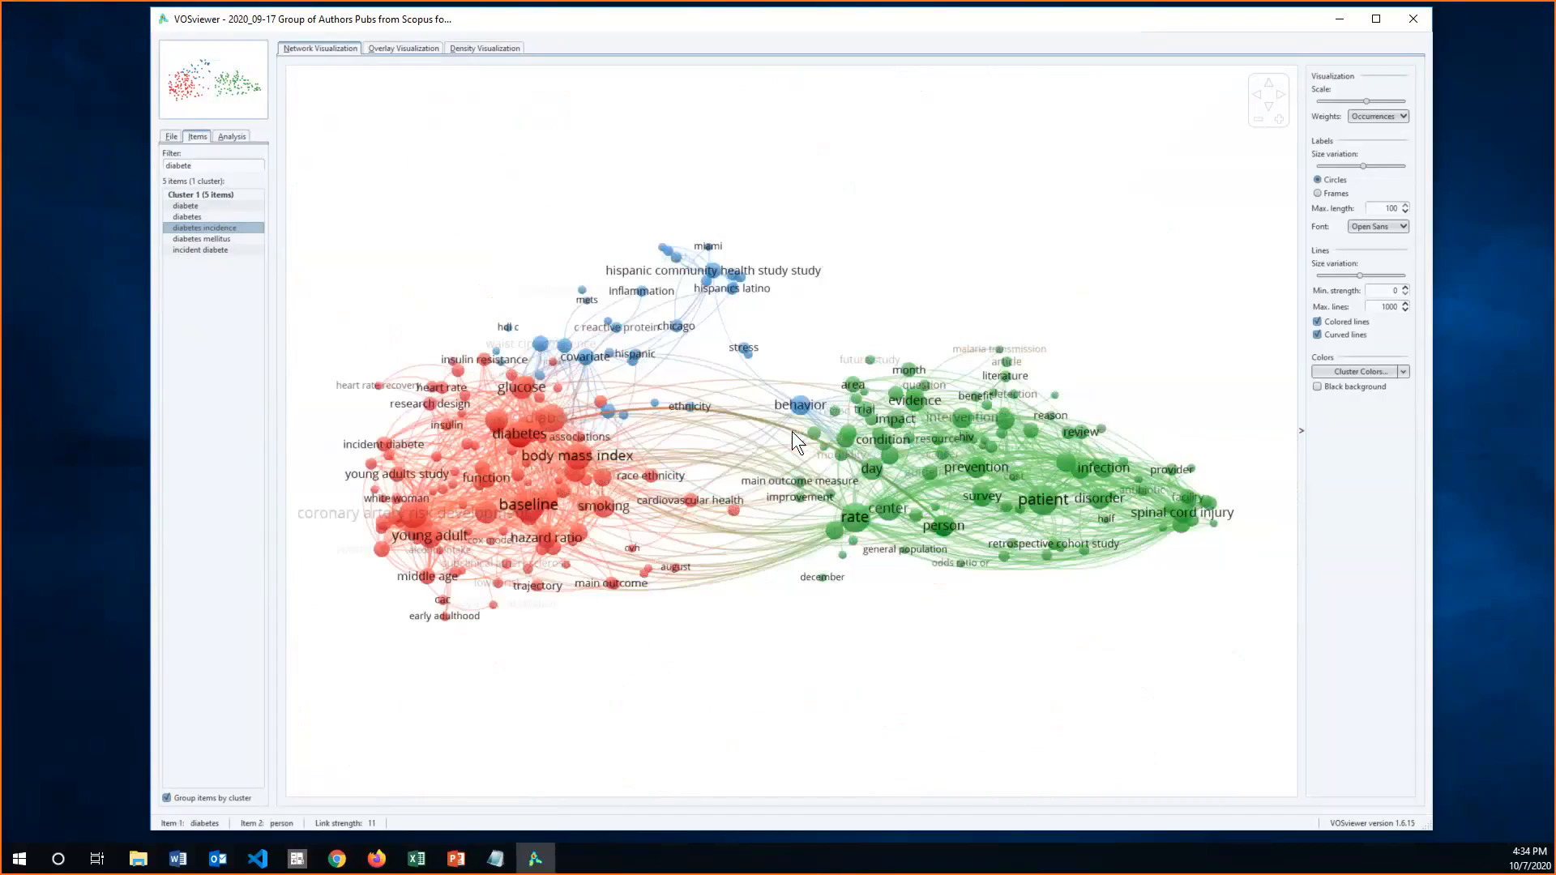
{"action": "left_click_drag", "start_coordinate": [574, 663], "coordinate": [673, 653]}
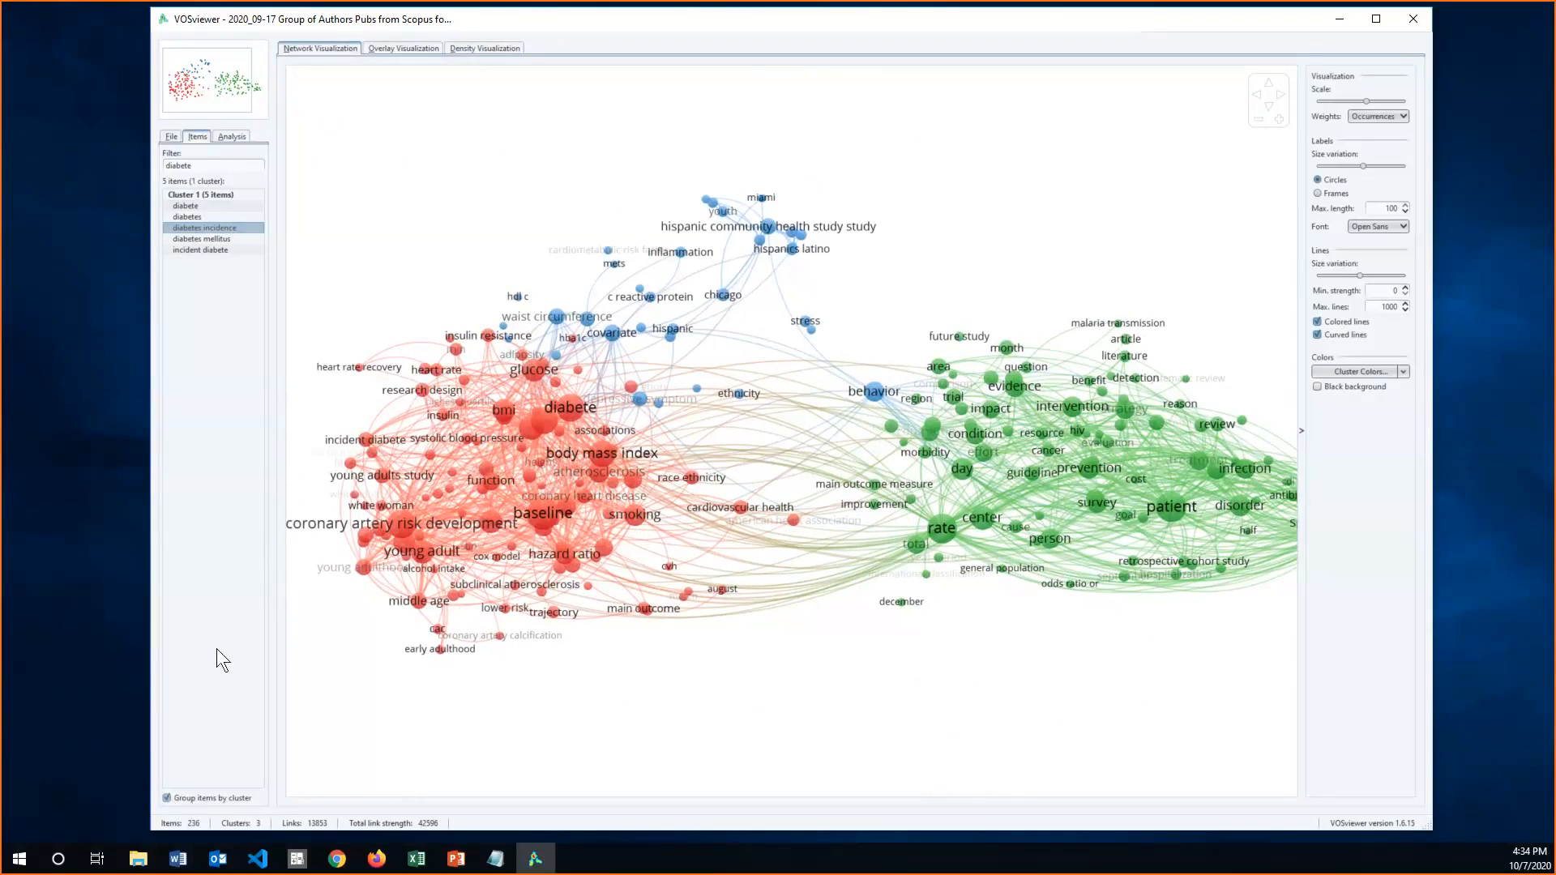
- Clear the item filter to list the terms of all clusters again
{"action": "key", "text": "BackSpace"}
{"action": "key", "text": "BackSpace"}
{"action": "key", "text": "BackSpace"}
{"action": "key", "text": "BackSpace"}
{"action": "key", "text": "BackSpace"}
{"action": "key", "text": "BackSpace"}
{"action": "key", "text": "BackSpace"}
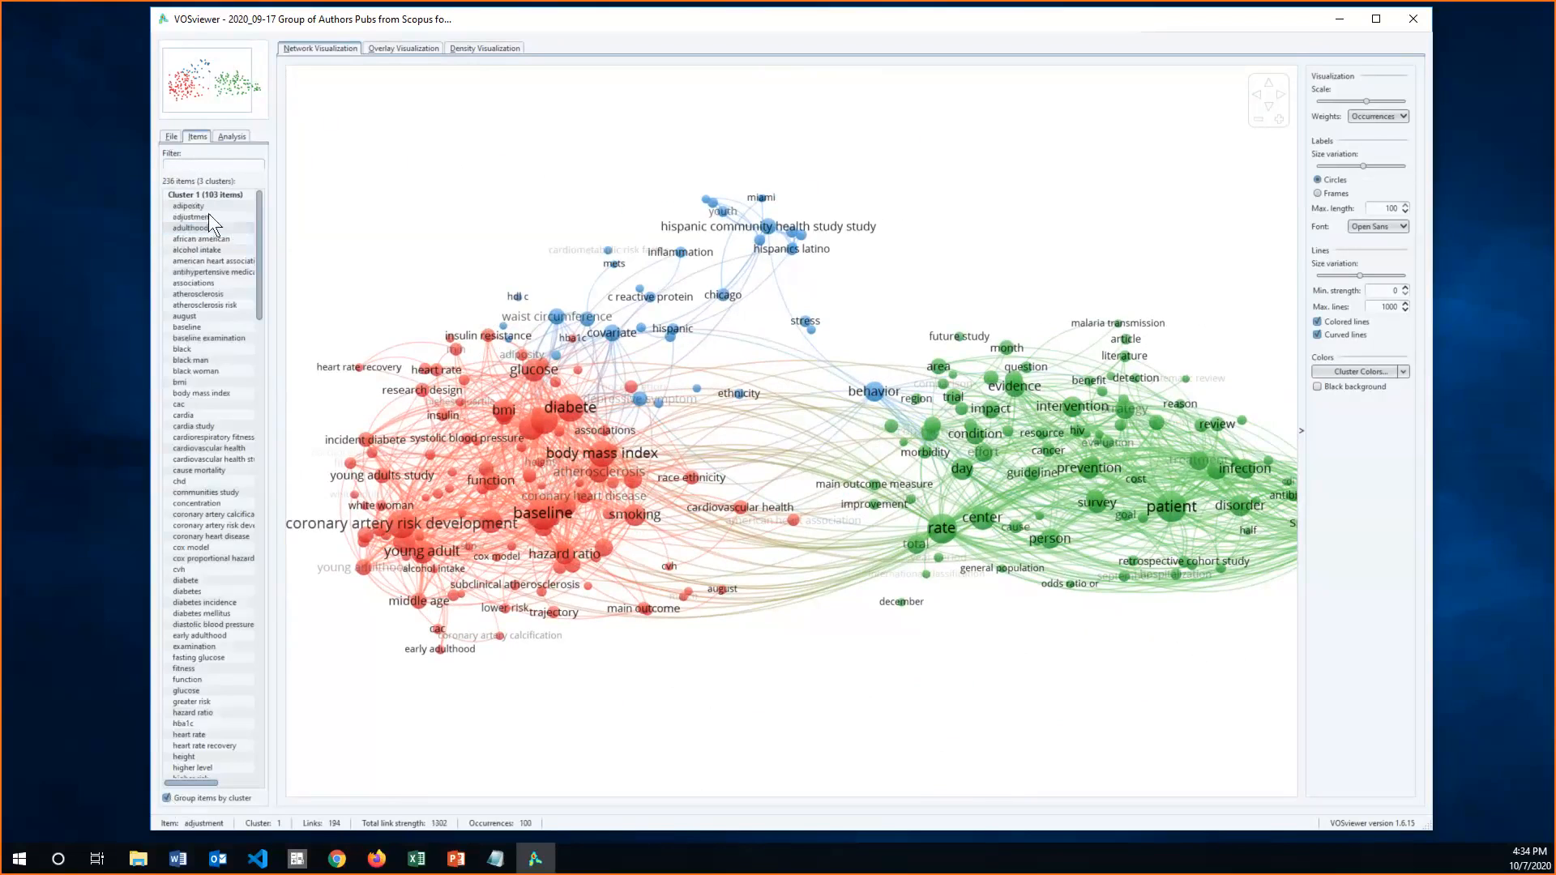
{"action": "left_click", "coordinate": [434, 628]}
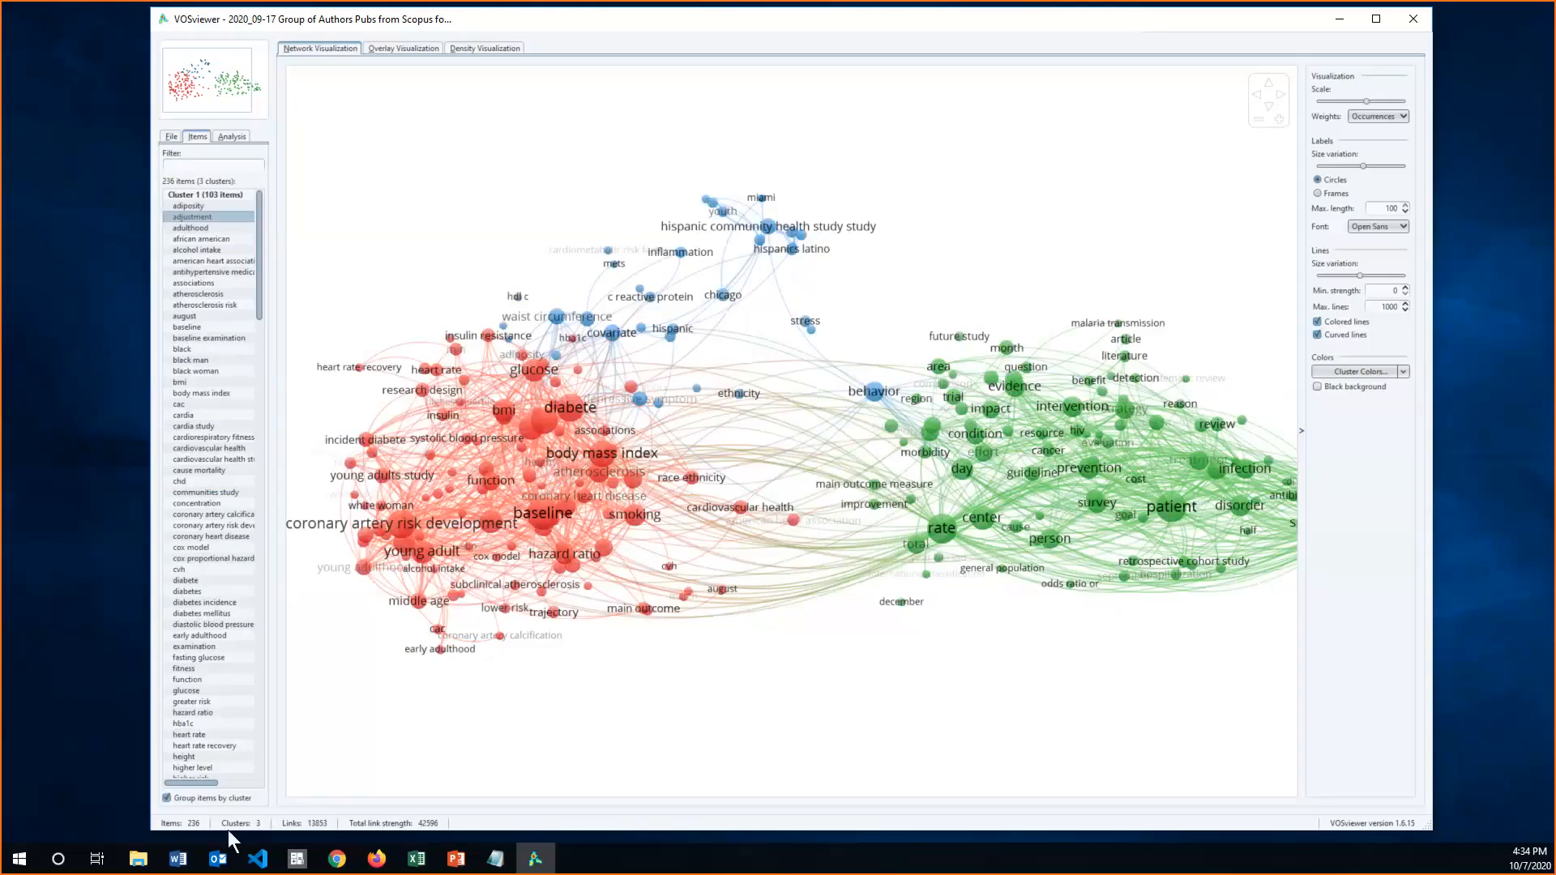
{"action": "mouse_move", "coordinate": [440, 652]}
- Show the analysis settings and view the available normalization methods without changing the method
{"action": "key", "text": "alt+Tab"}
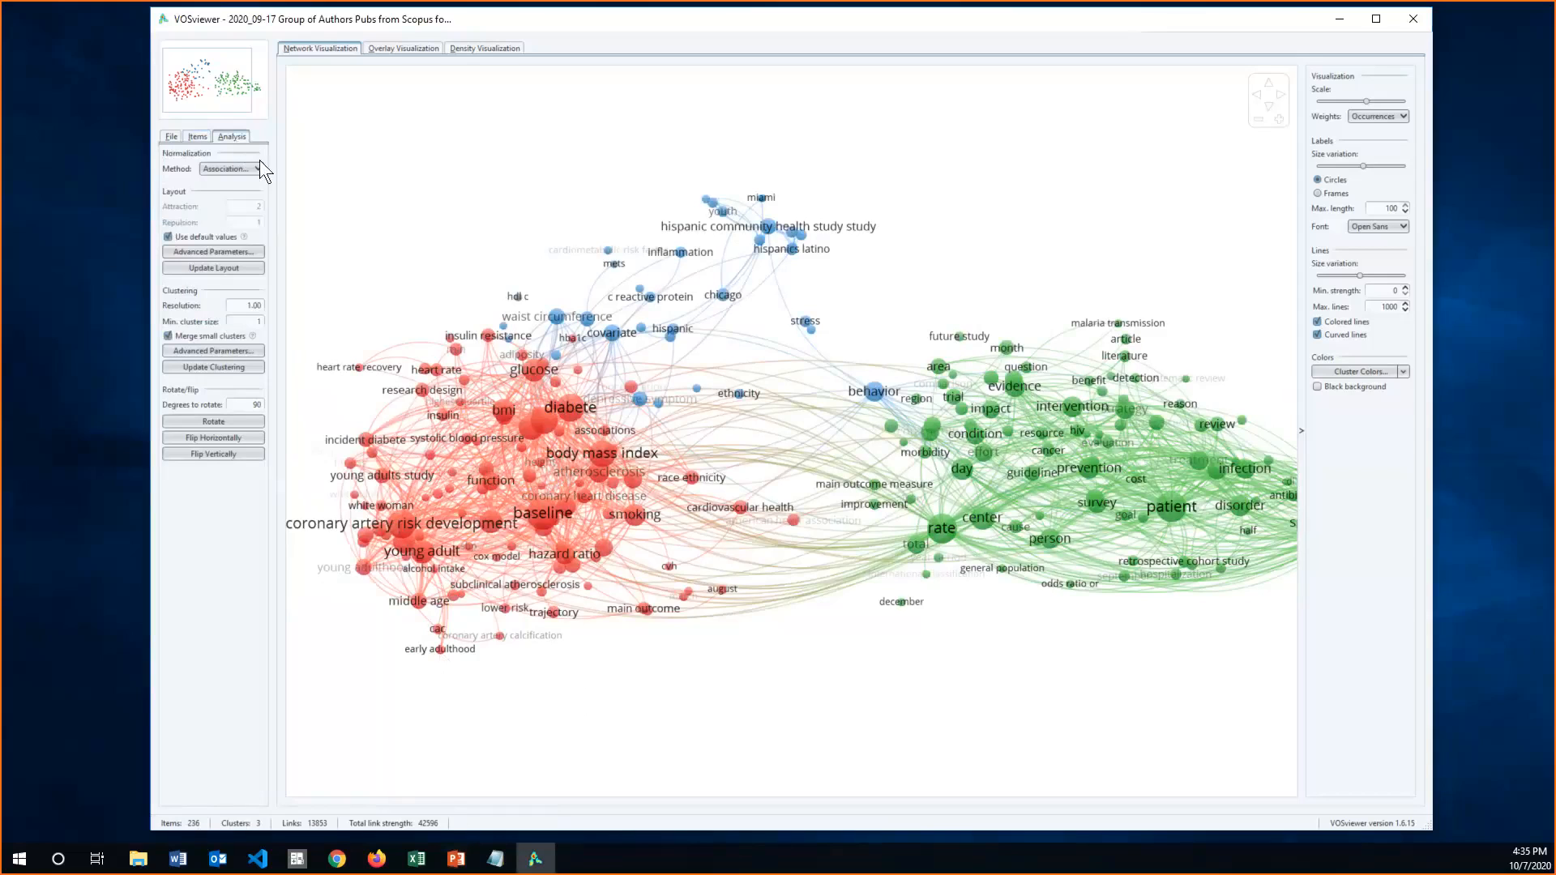
{"action": "left_click", "coordinate": [259, 167]}
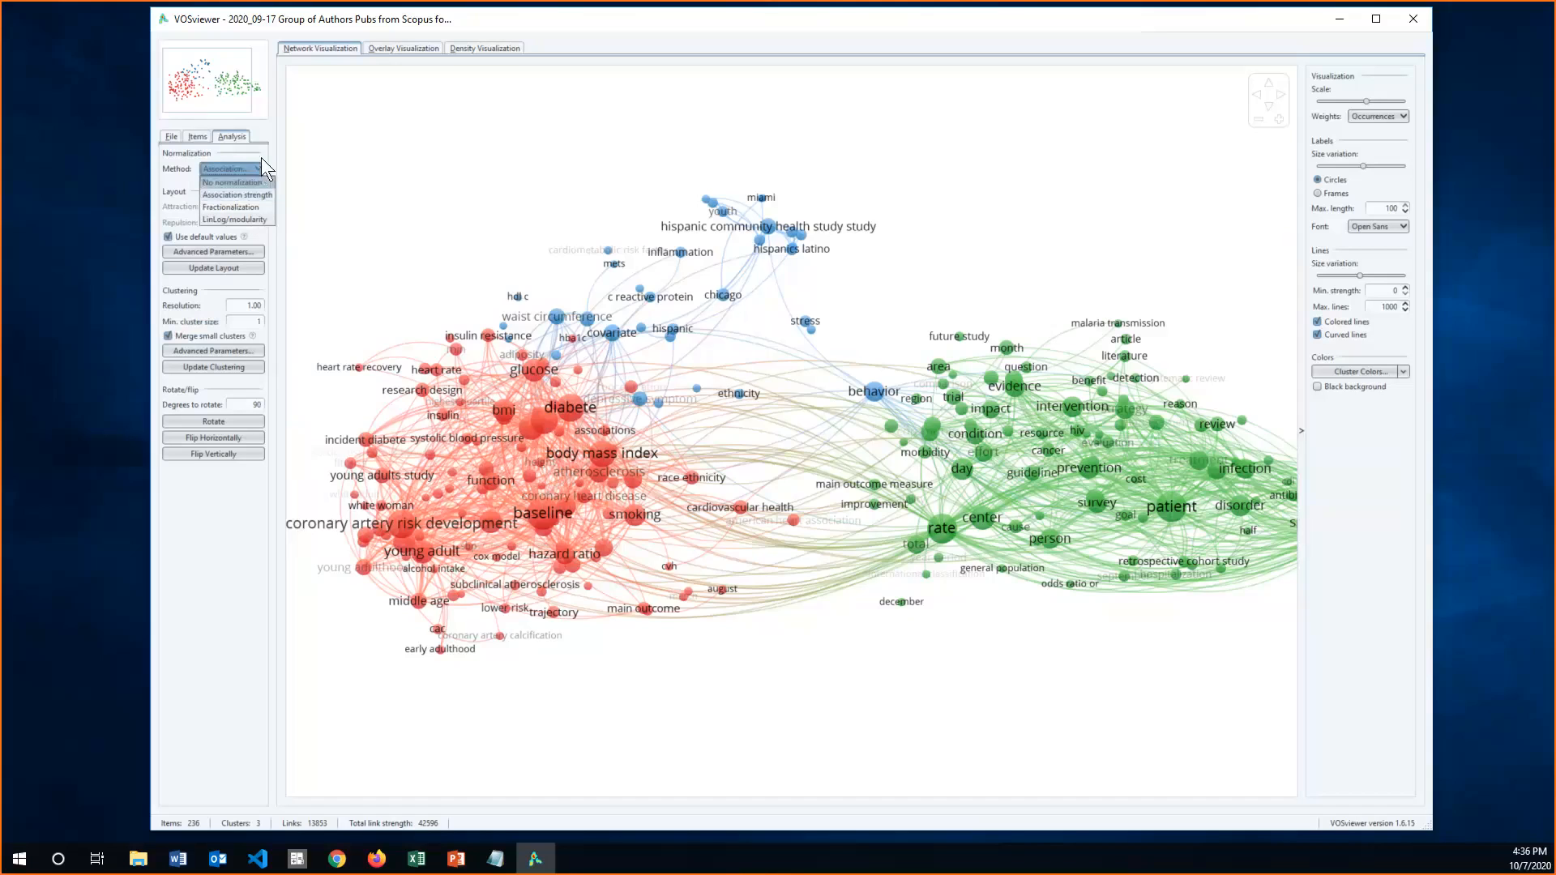
{"action": "left_click", "coordinate": [254, 166]}
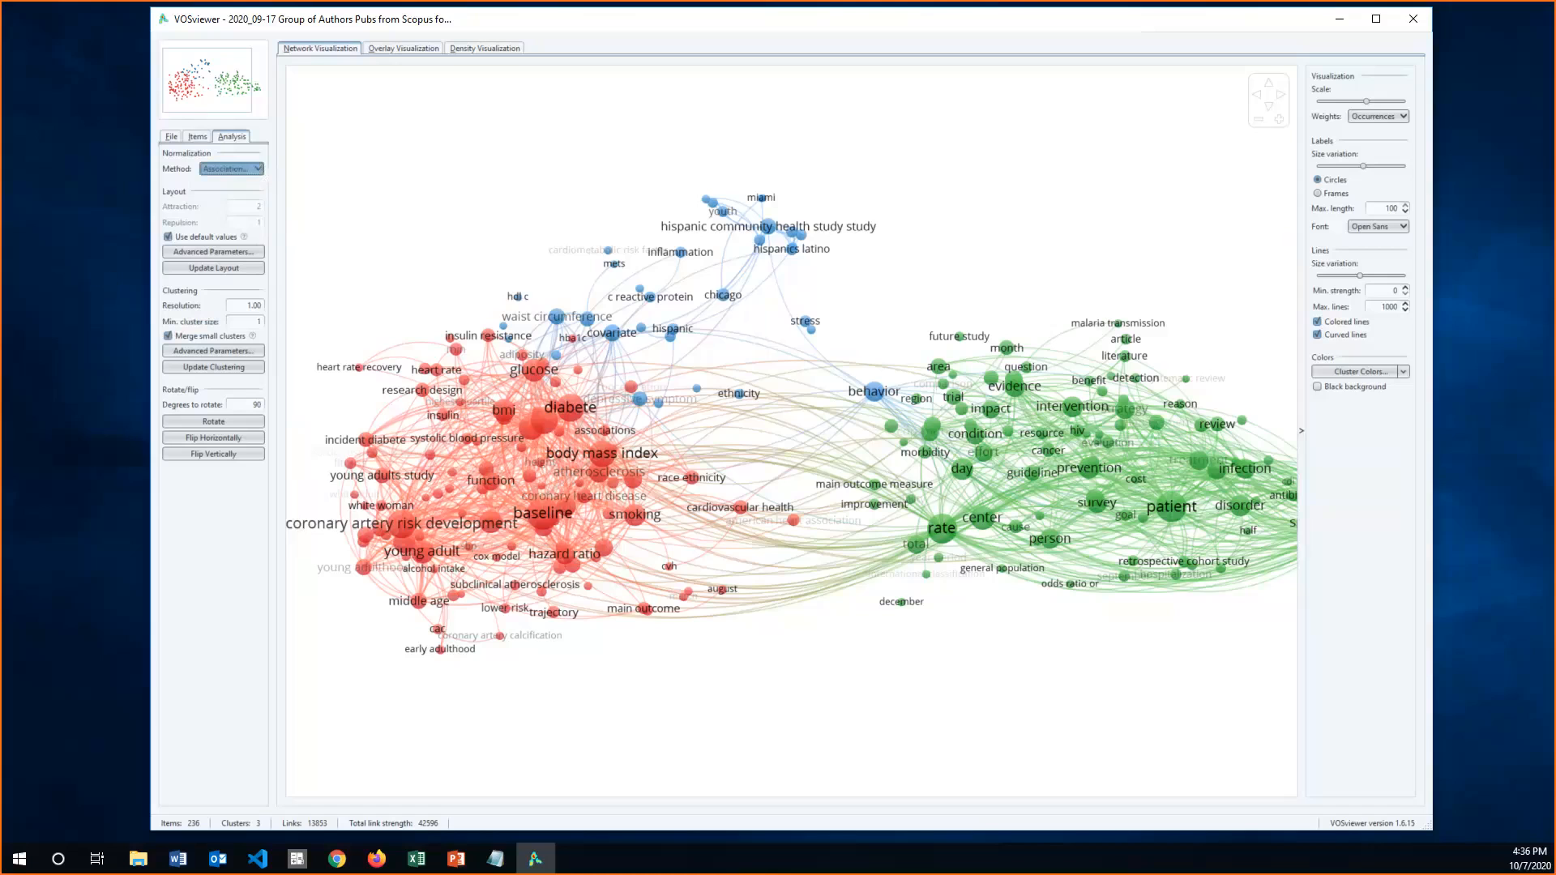
{"action": "key", "text": "alt+Tab"}
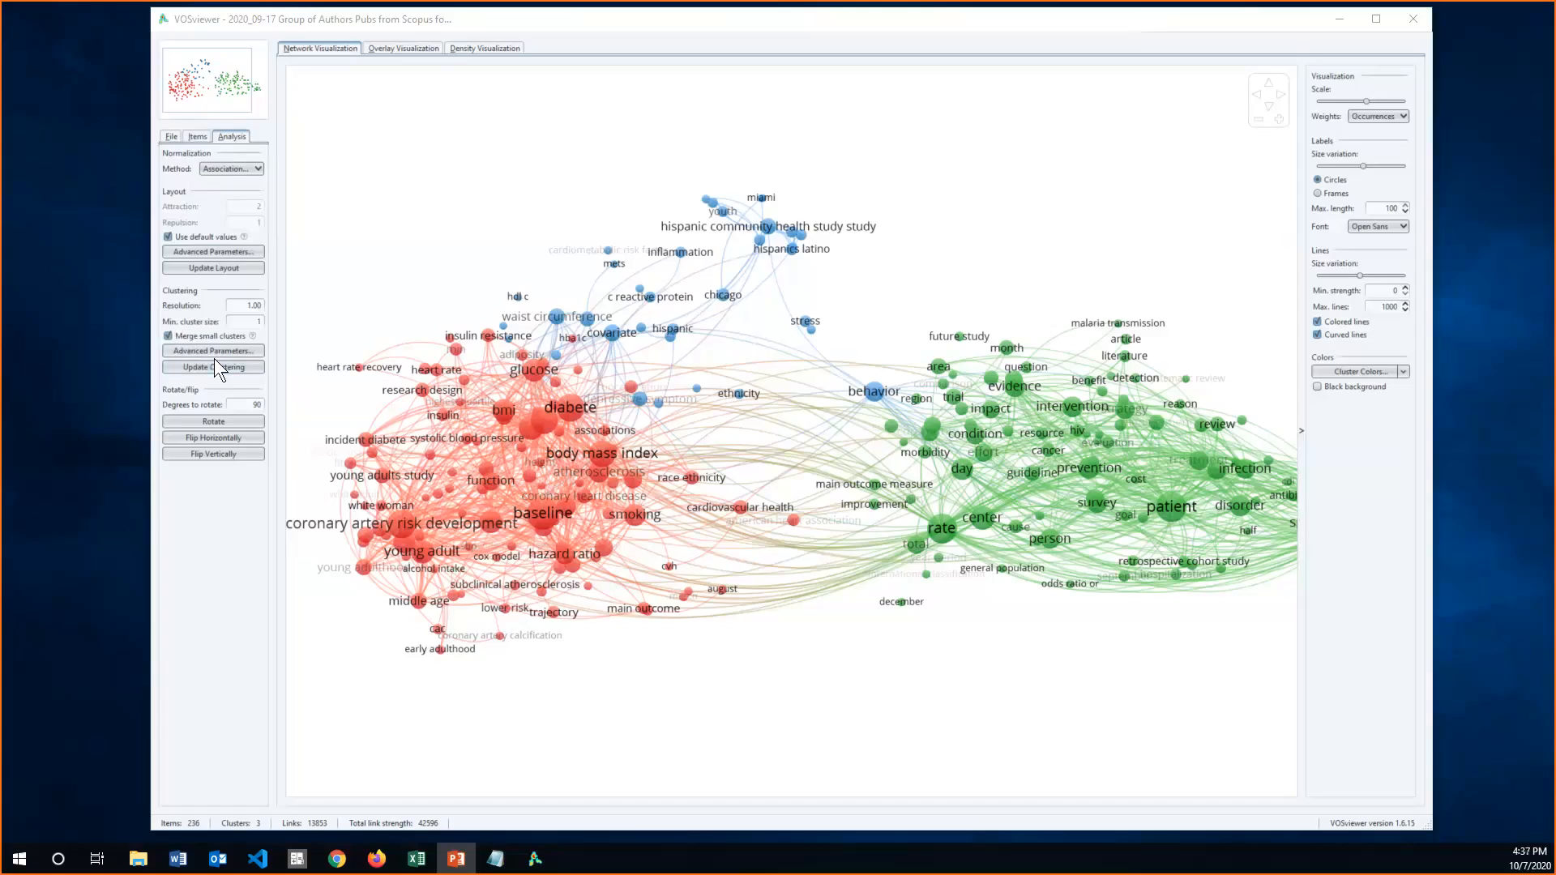
- Try rotating the map by 90 degrees and flipping it horizontally, and return it to its original orientation
{"action": "left_click", "coordinate": [210, 419]}
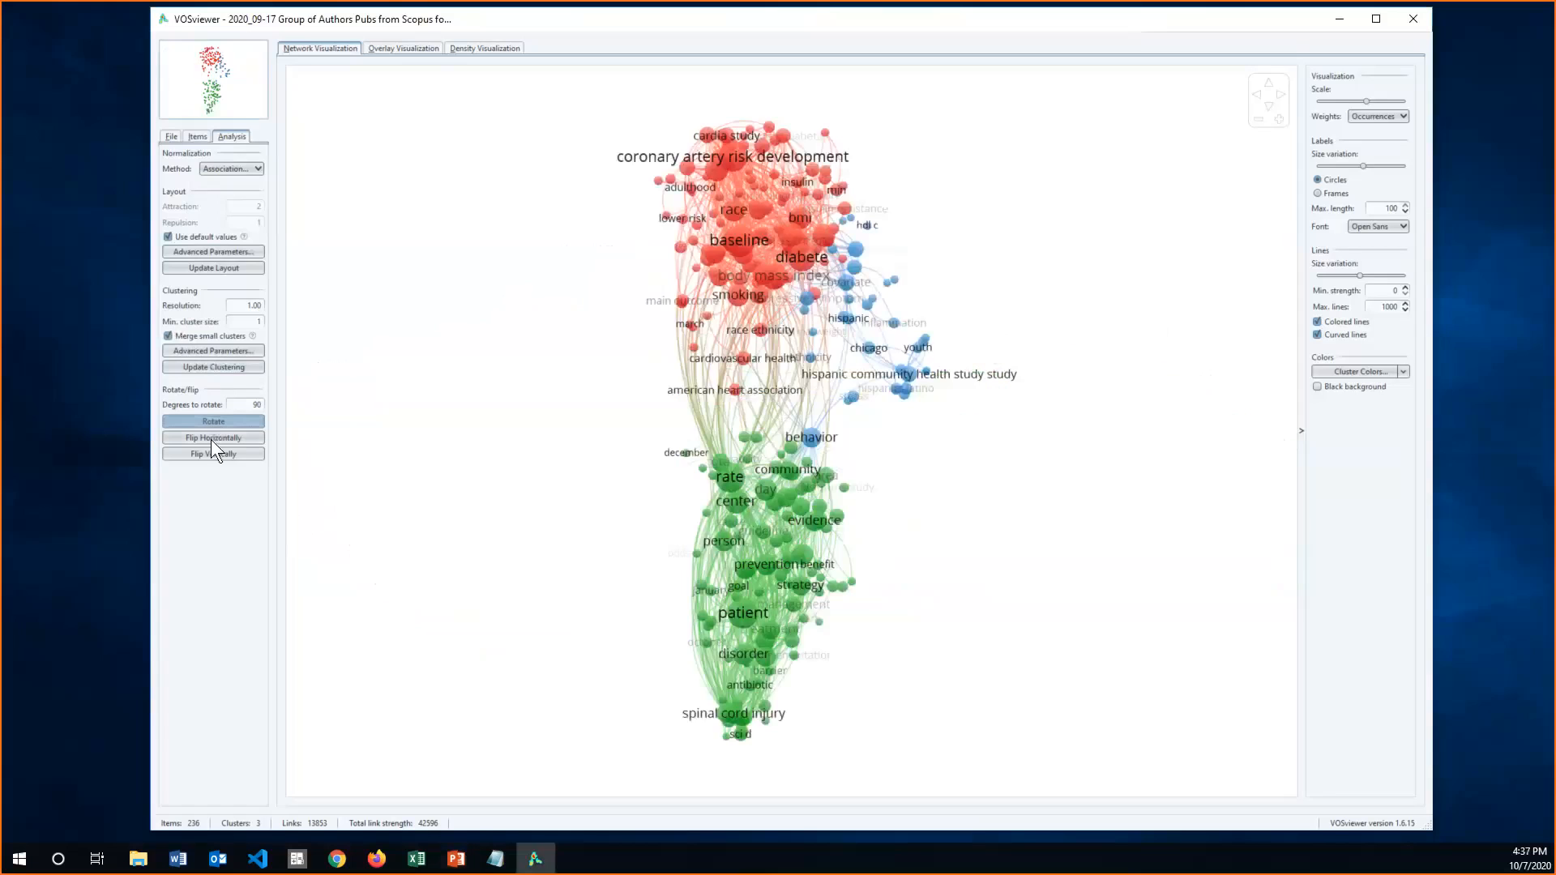
{"action": "left_click", "coordinate": [210, 439]}
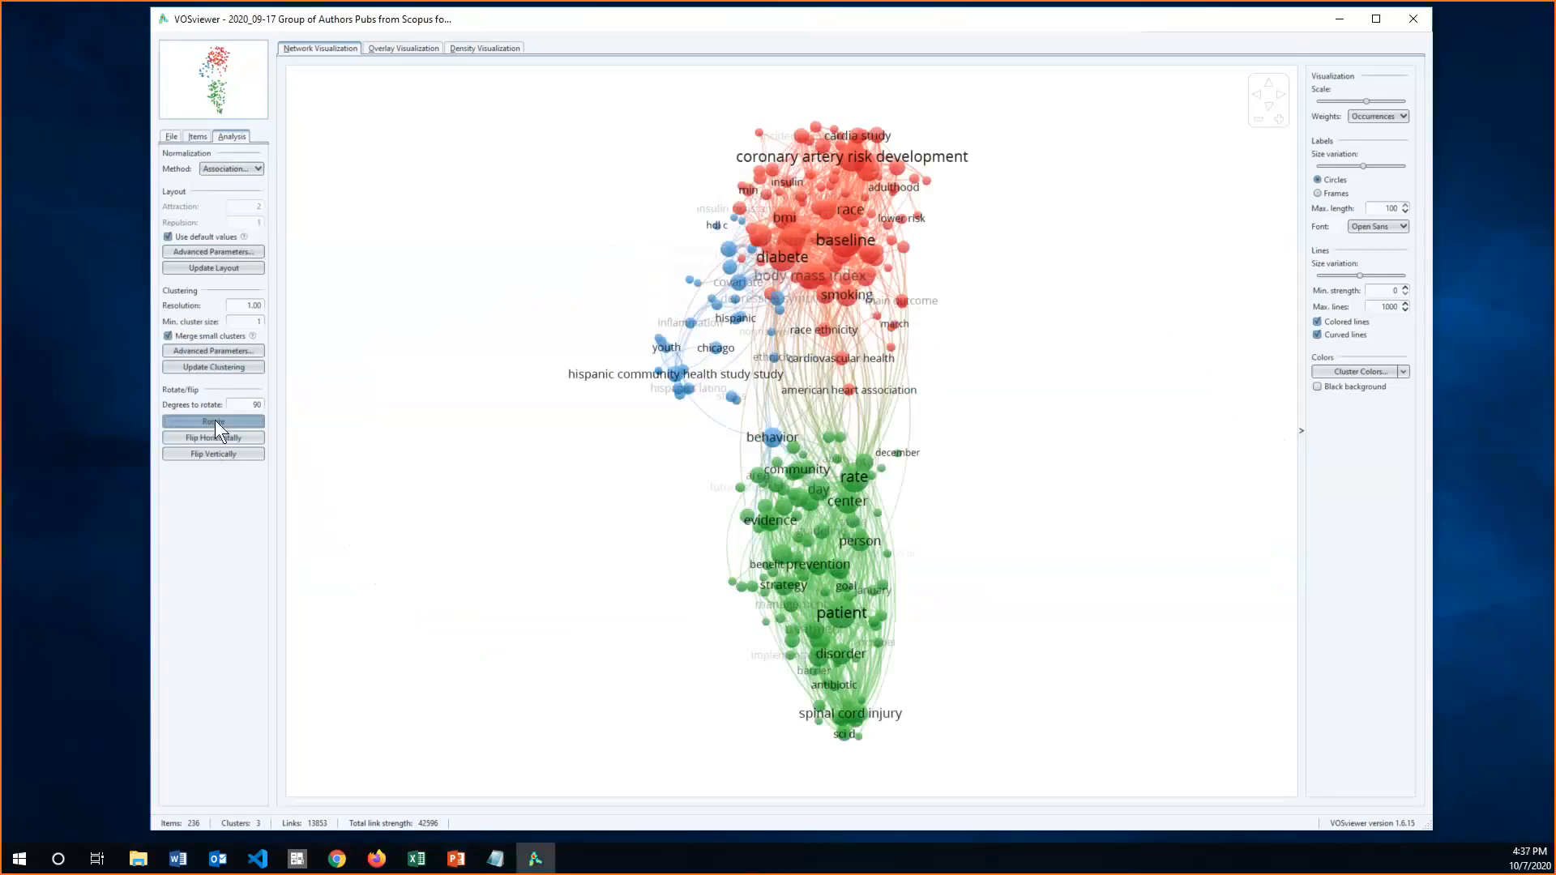
{"action": "left_click", "coordinate": [216, 420]}
{"action": "left_click", "coordinate": [216, 435]}
{"action": "left_click", "coordinate": [221, 424]}
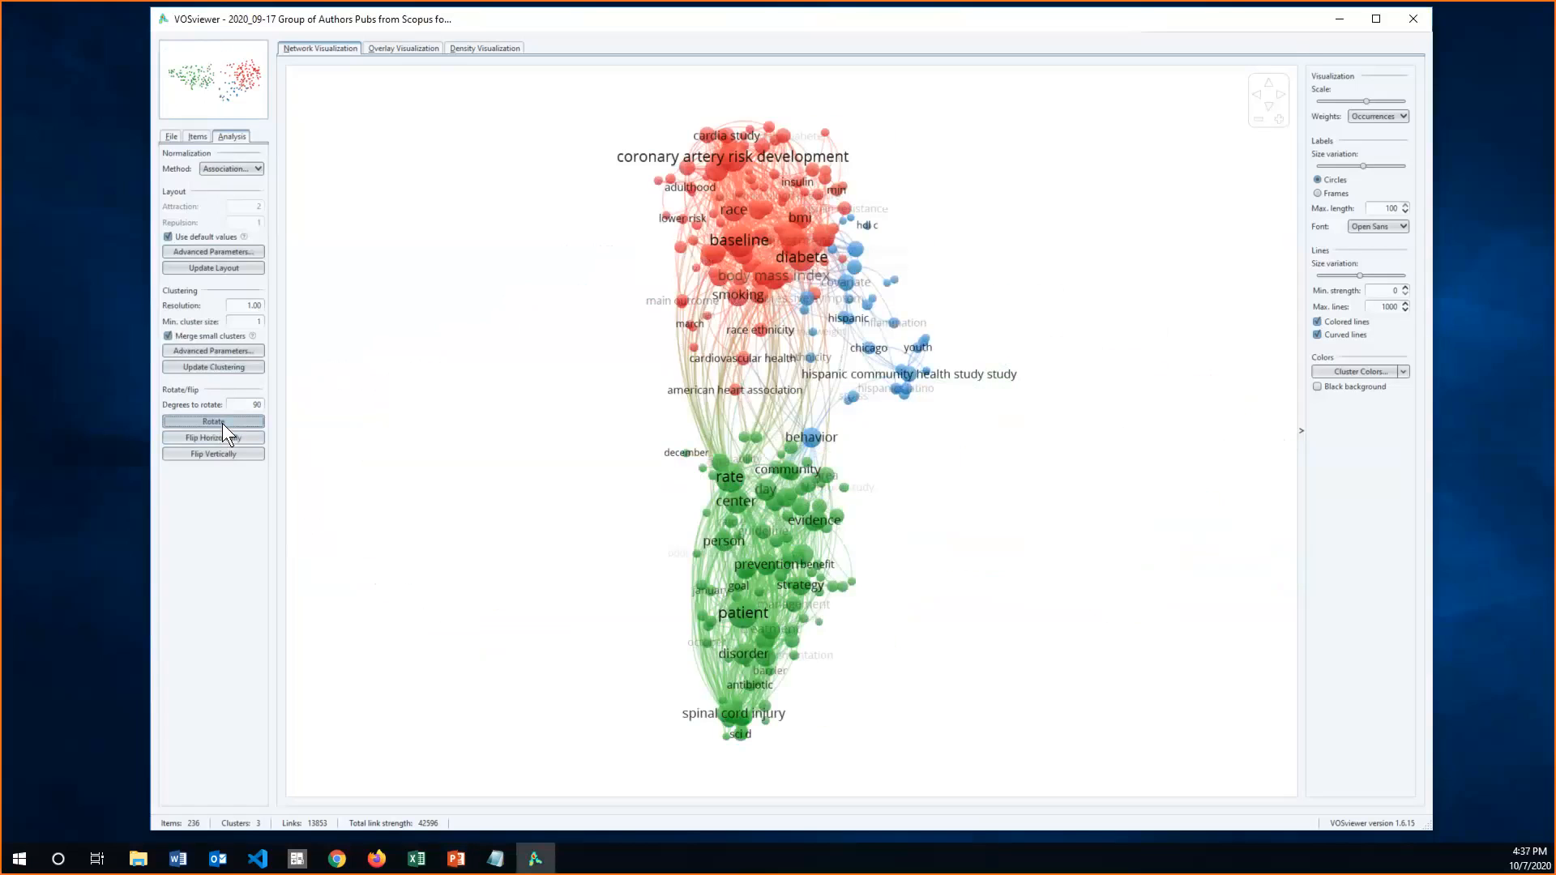
{"action": "left_click", "coordinate": [222, 423]}
{"action": "left_click", "coordinate": [222, 423]}
{"action": "left_click", "coordinate": [222, 423]}
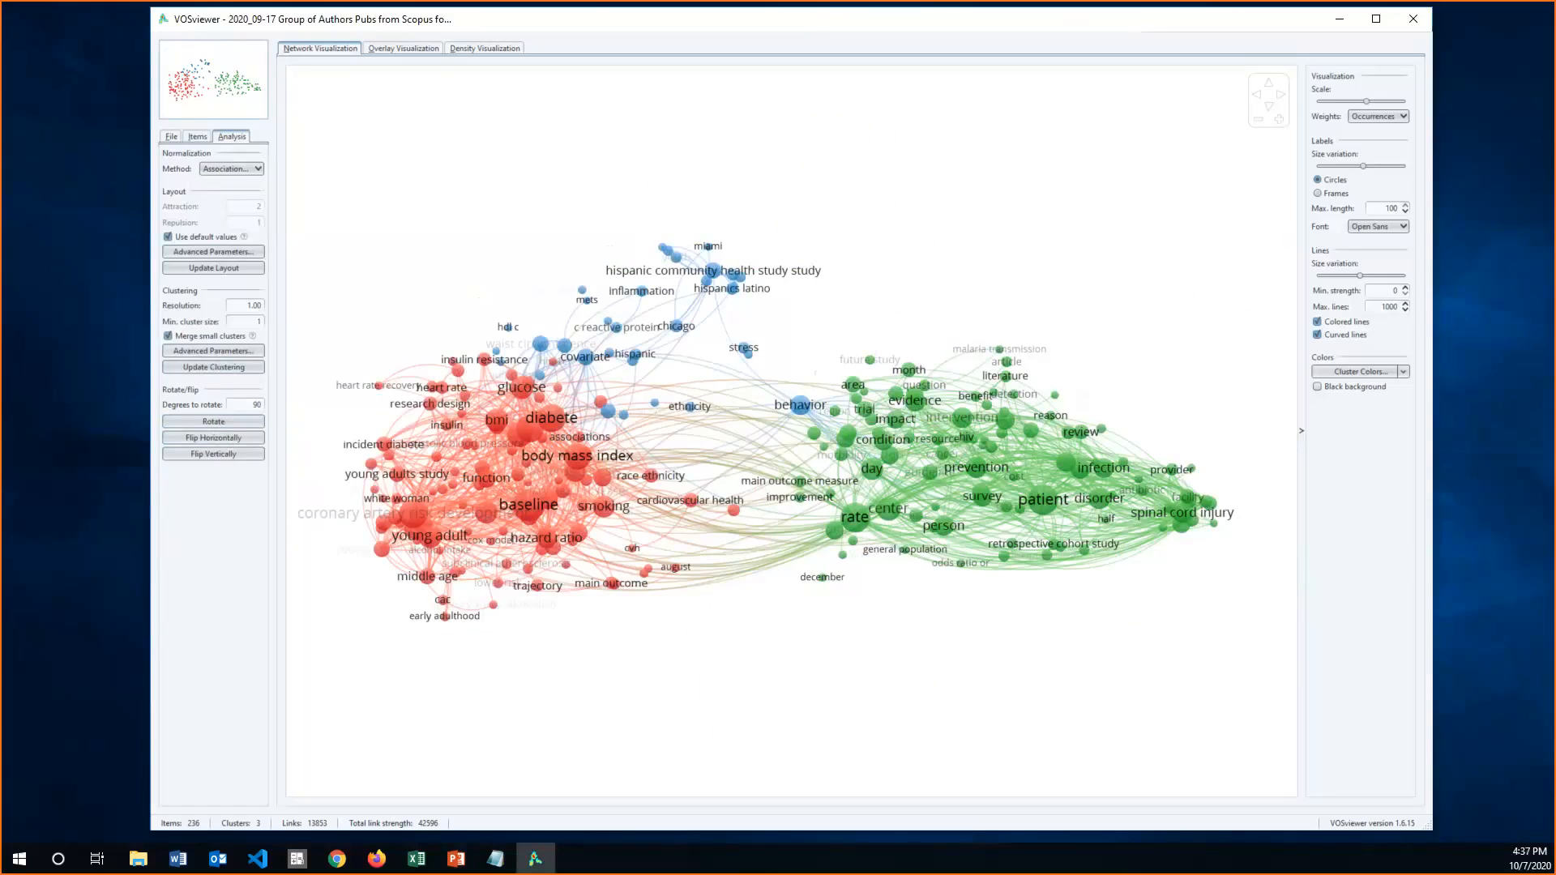
{"action": "key", "text": "alt+Tab"}
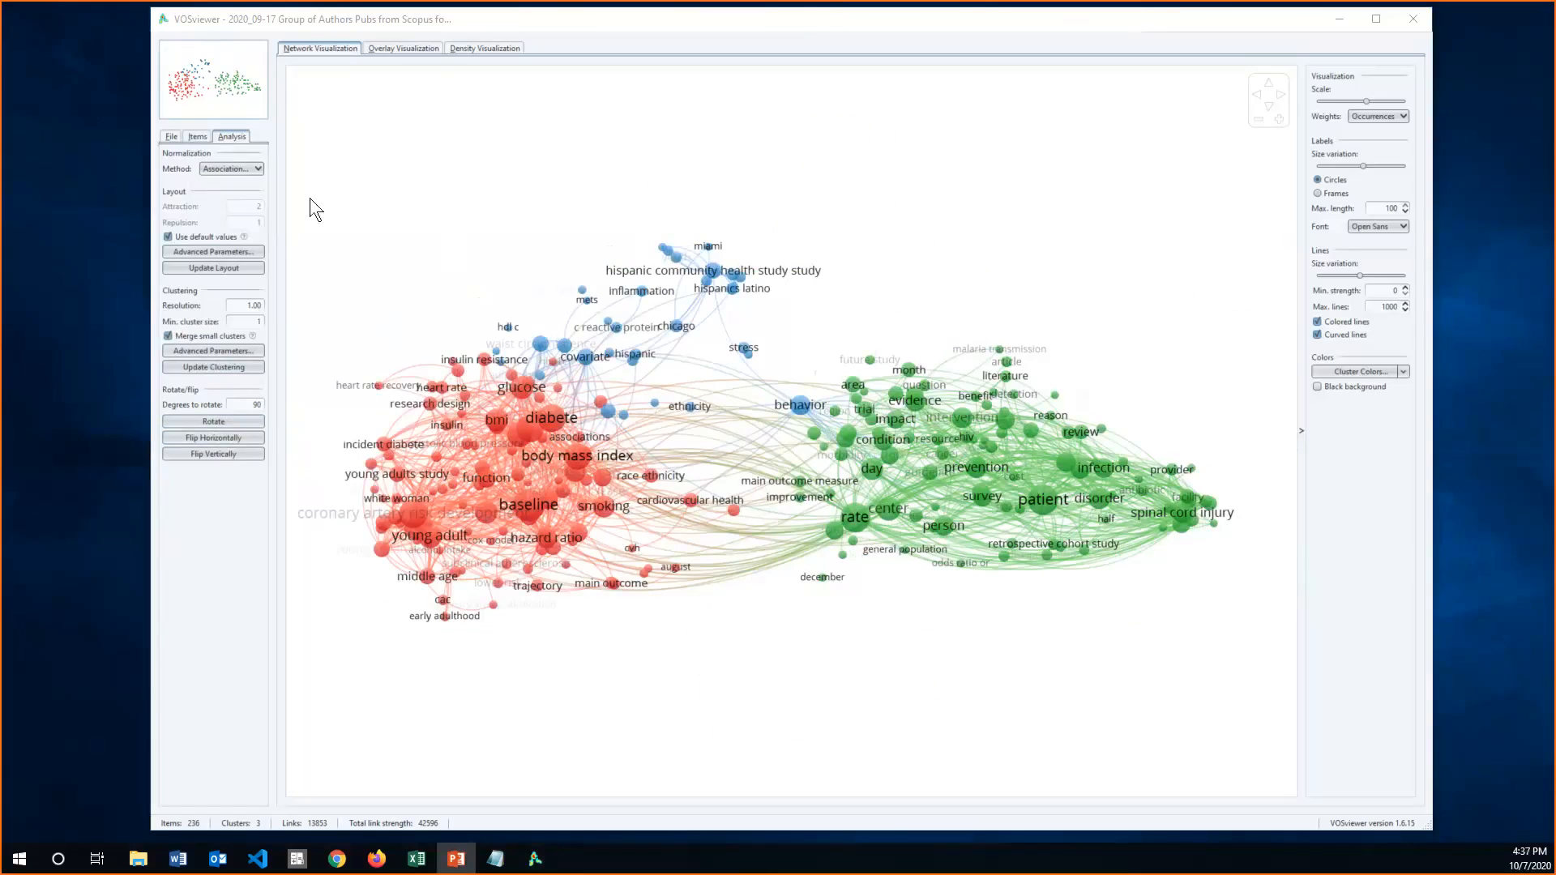
- View the VOSviewer, GML and Pajek file options for saving the map, and close the dialog without saving
{"action": "left_click", "coordinate": [172, 136]}
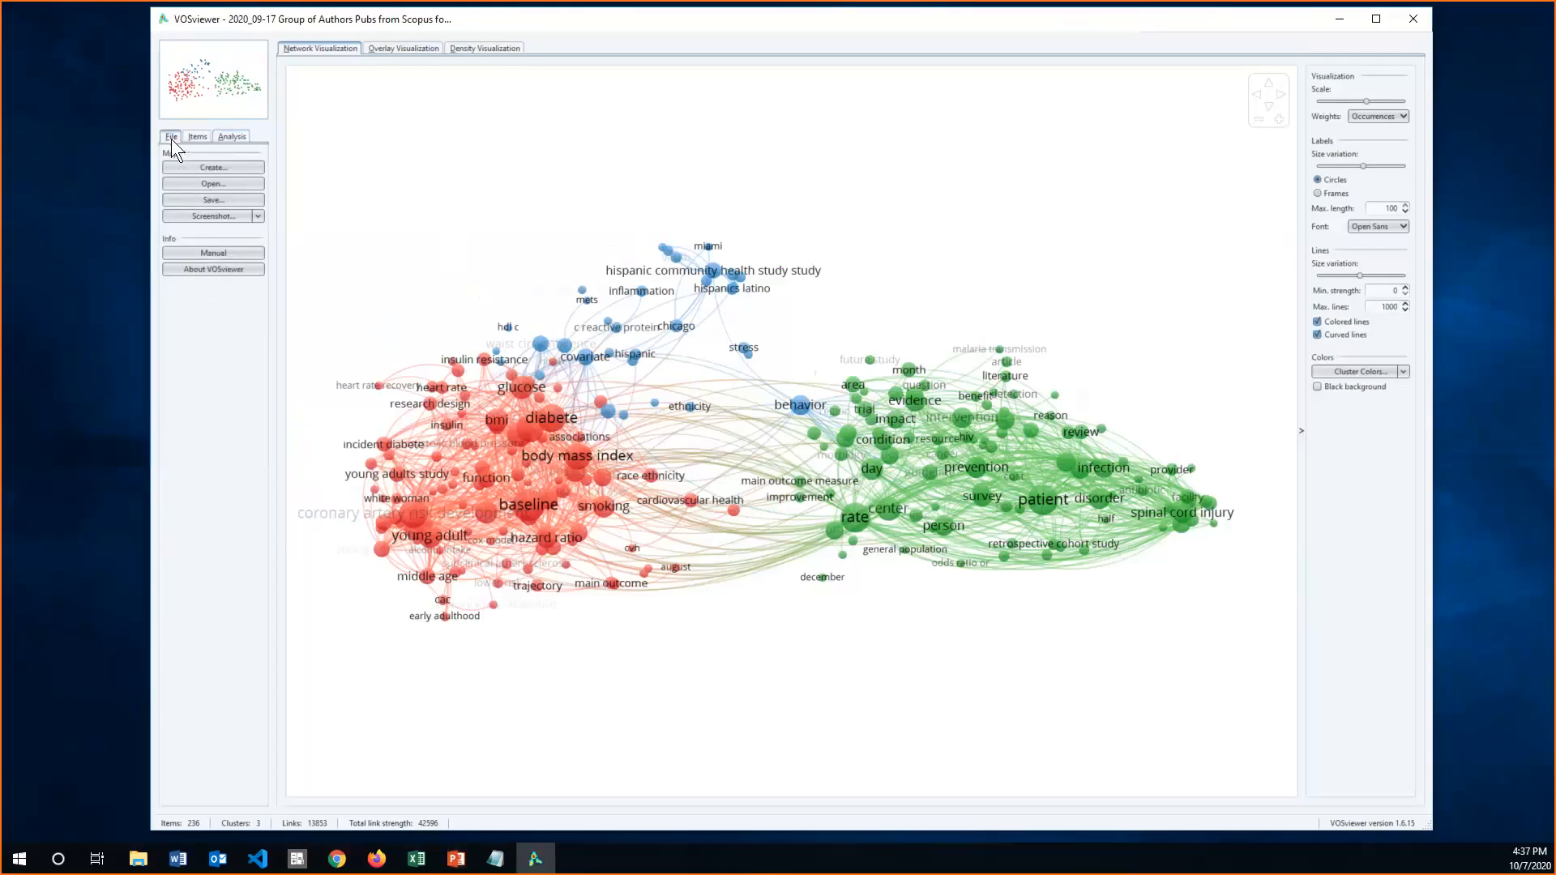
{"action": "left_click", "coordinate": [236, 199]}
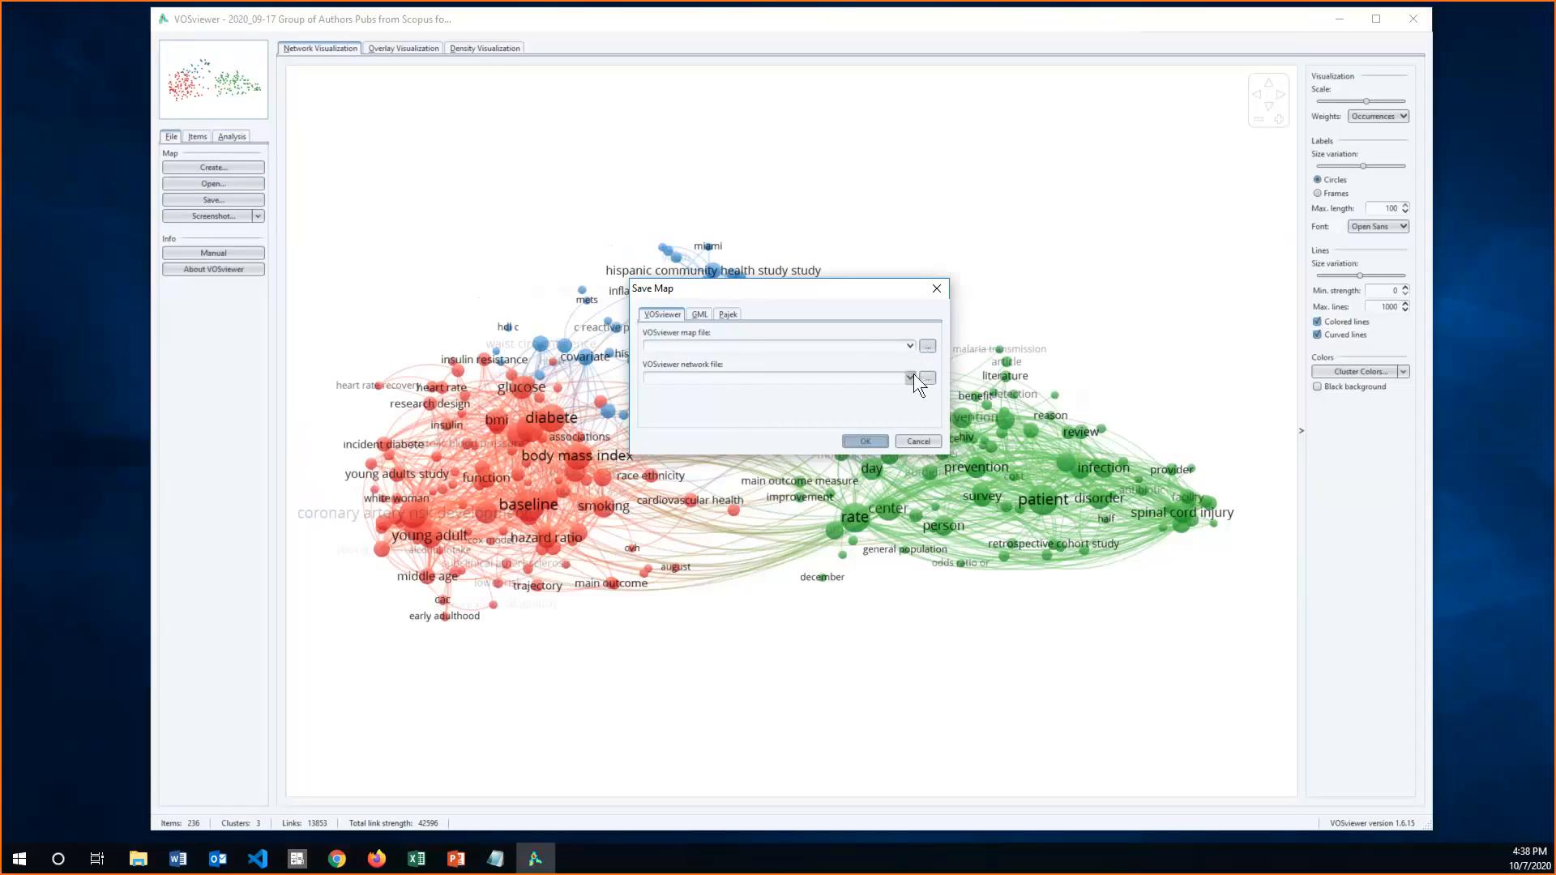
{"action": "left_click", "coordinate": [699, 314]}
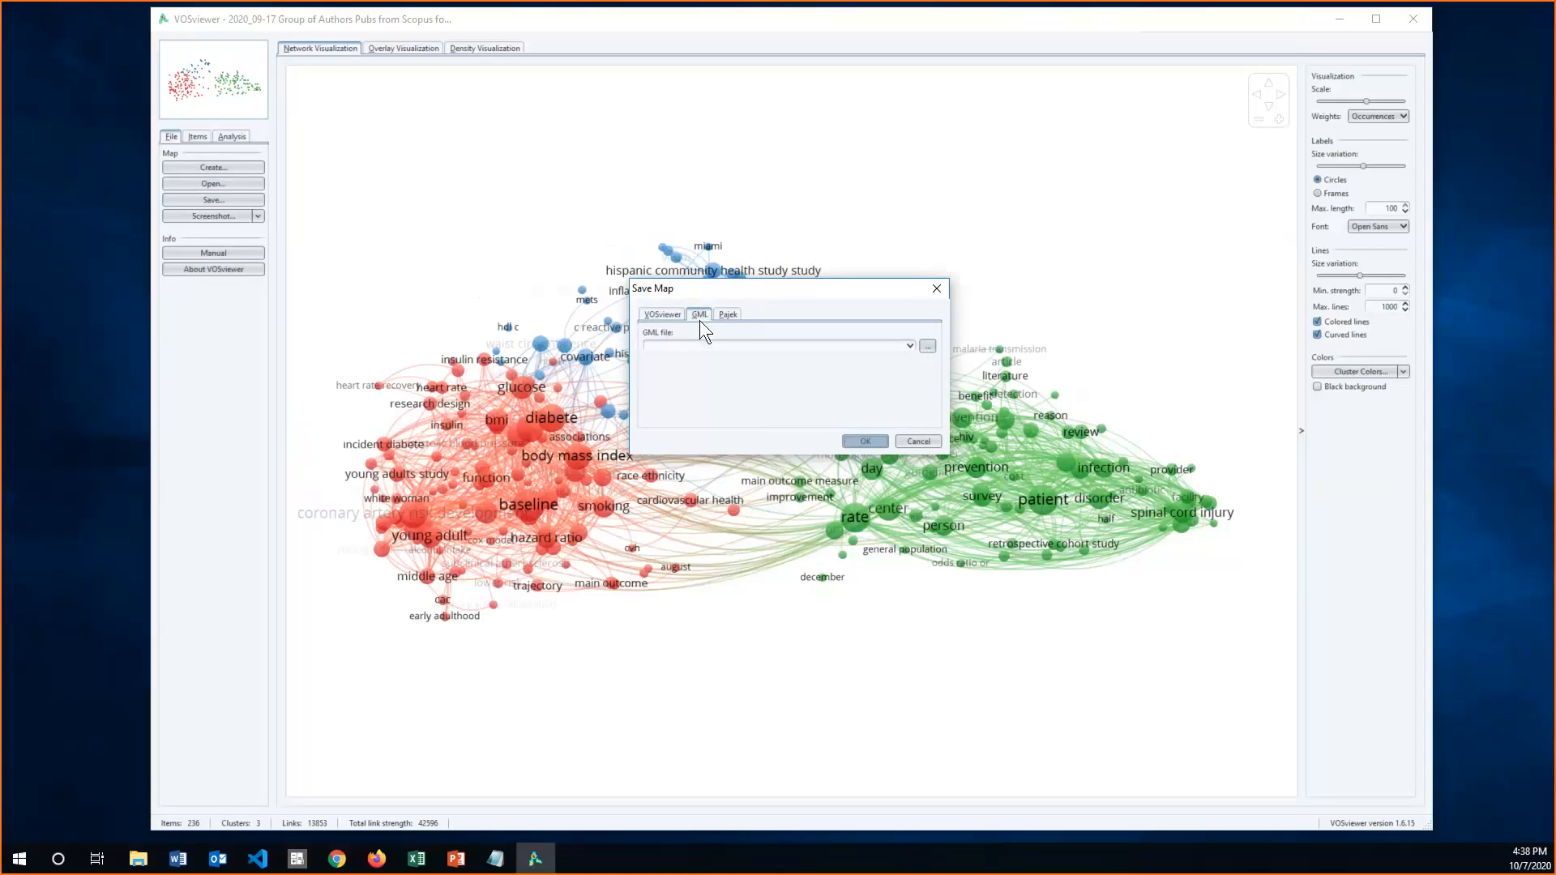
{"action": "left_click", "coordinate": [727, 316]}
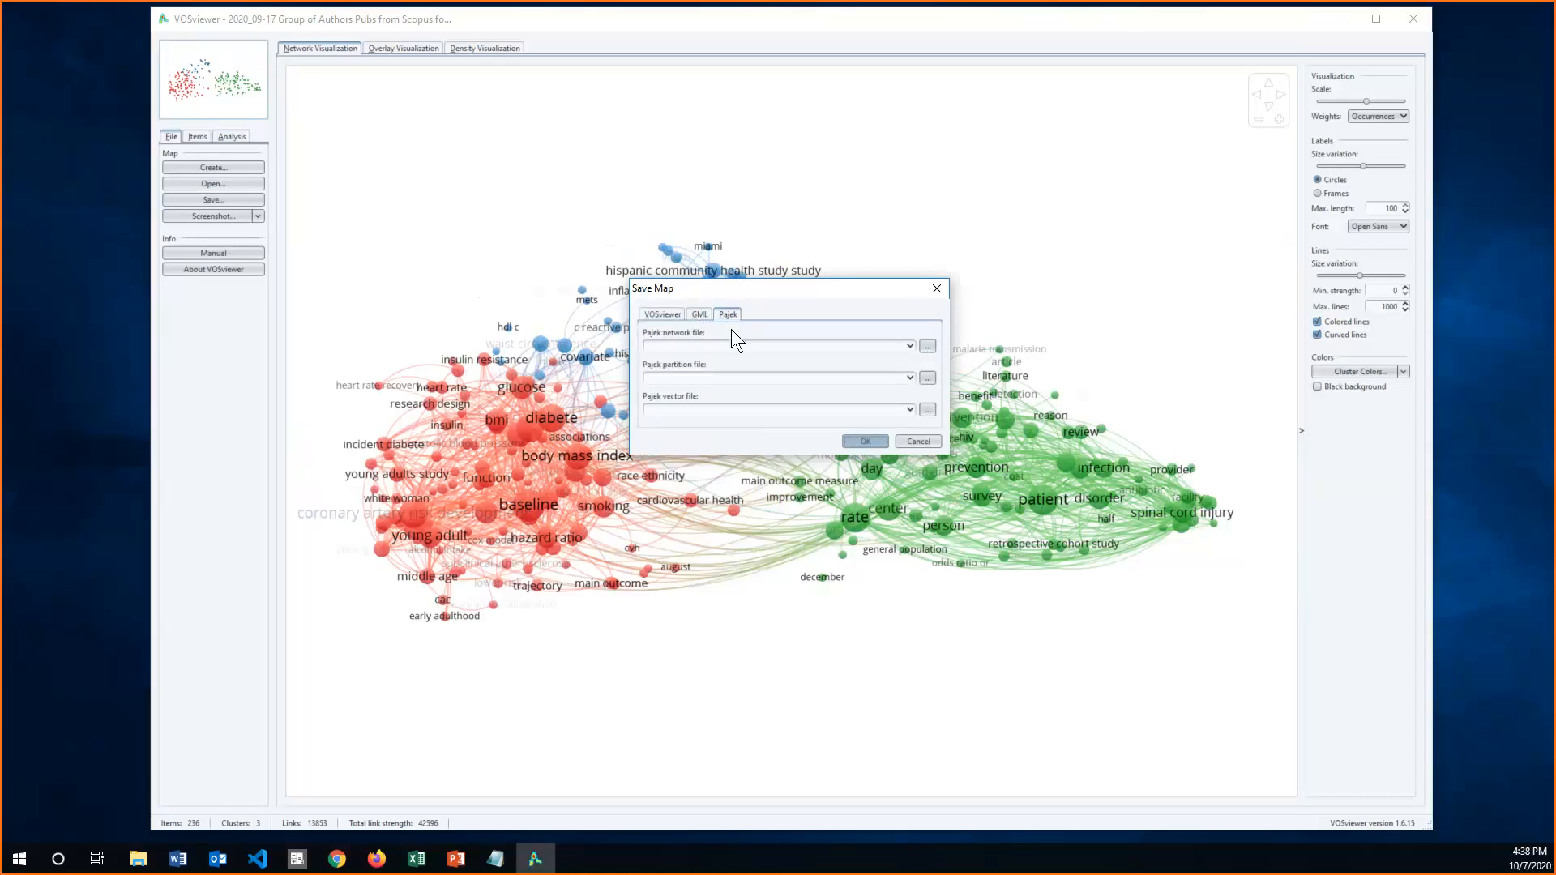
{"action": "left_click", "coordinate": [650, 314]}
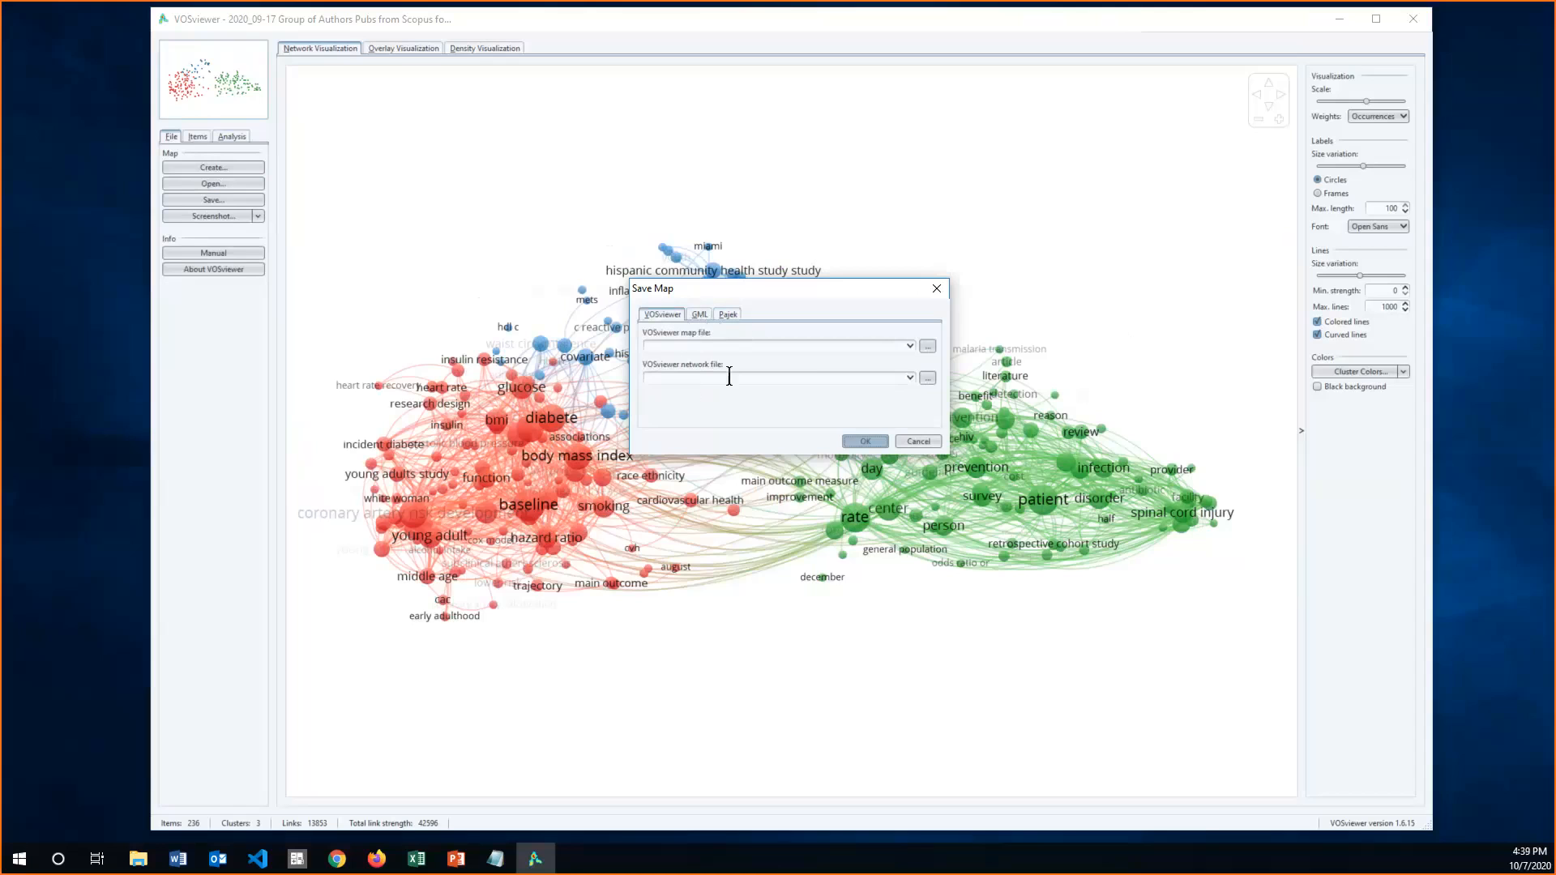
{"action": "left_click", "coordinate": [936, 290]}
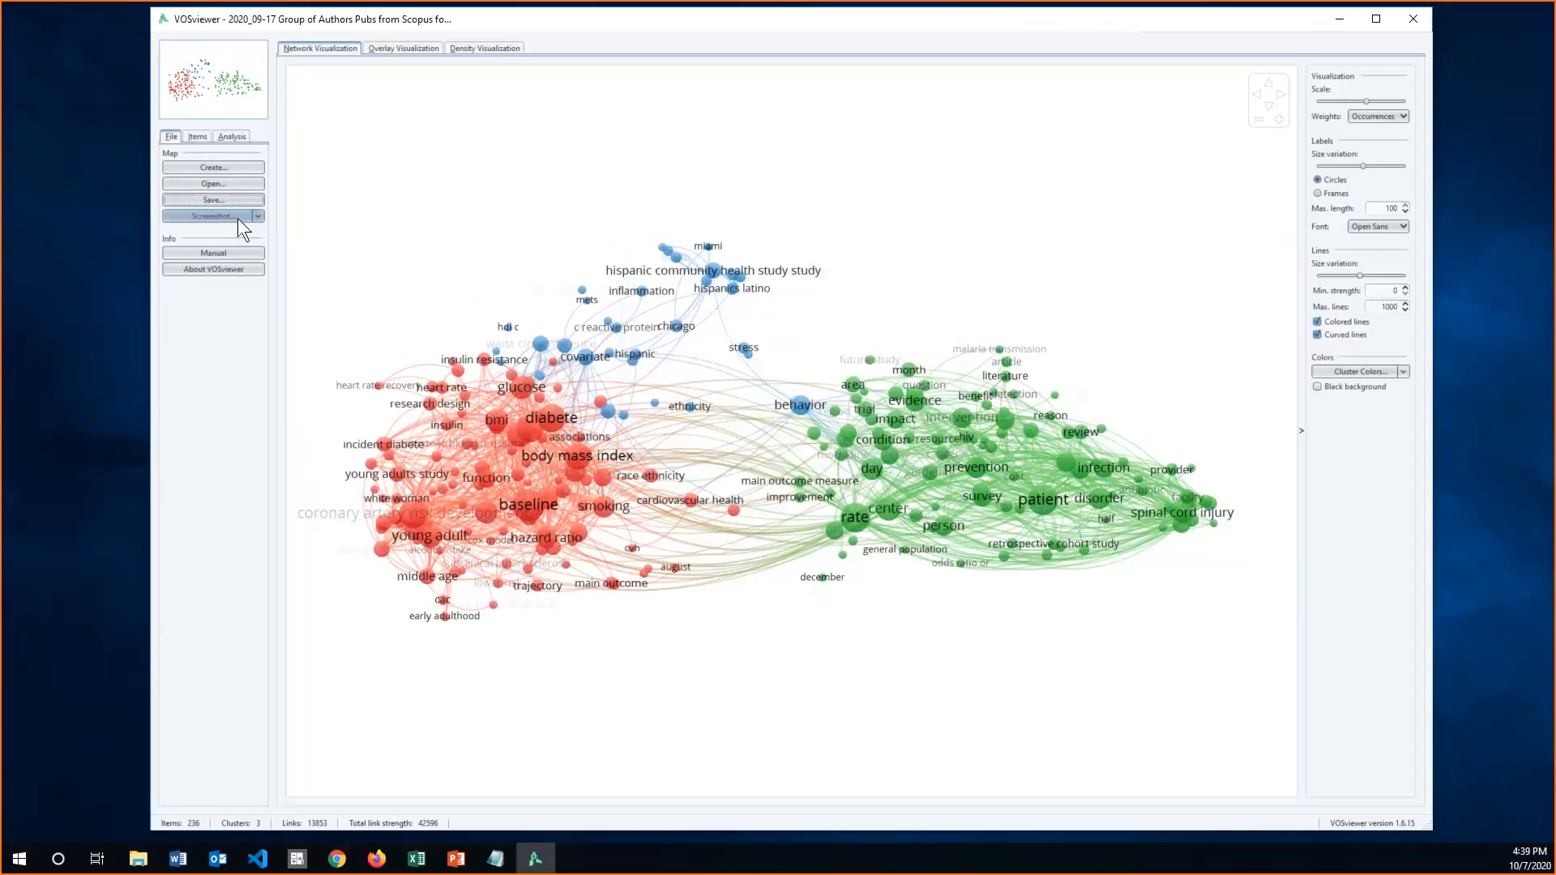
- View the file types available for saving a screenshot of the map, and close the dialog without saving
{"action": "left_click", "coordinate": [258, 216]}
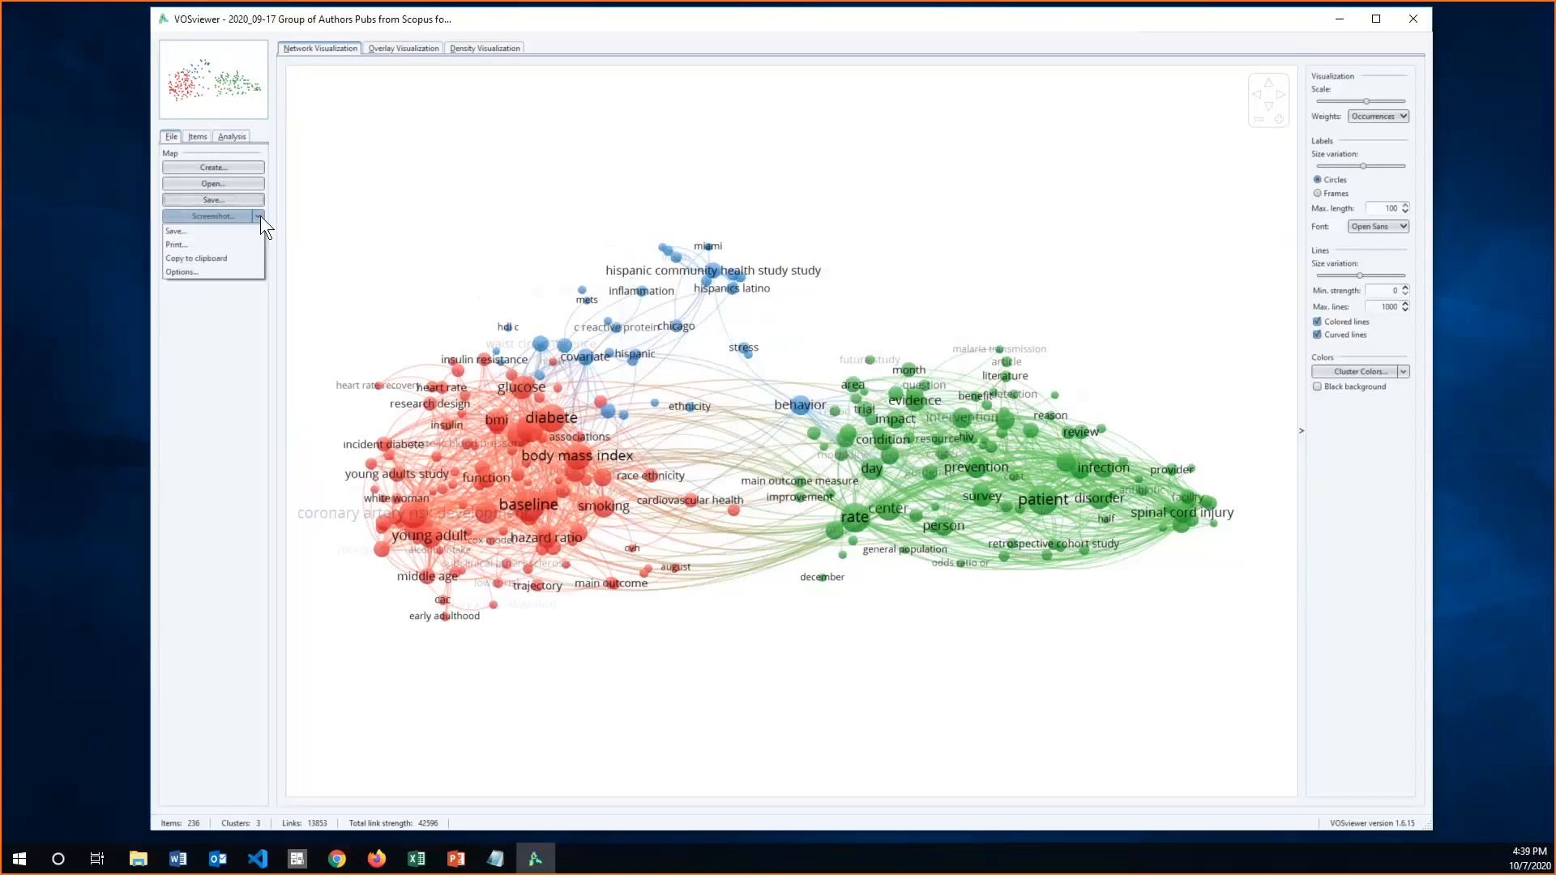
{"action": "left_click", "coordinate": [217, 231]}
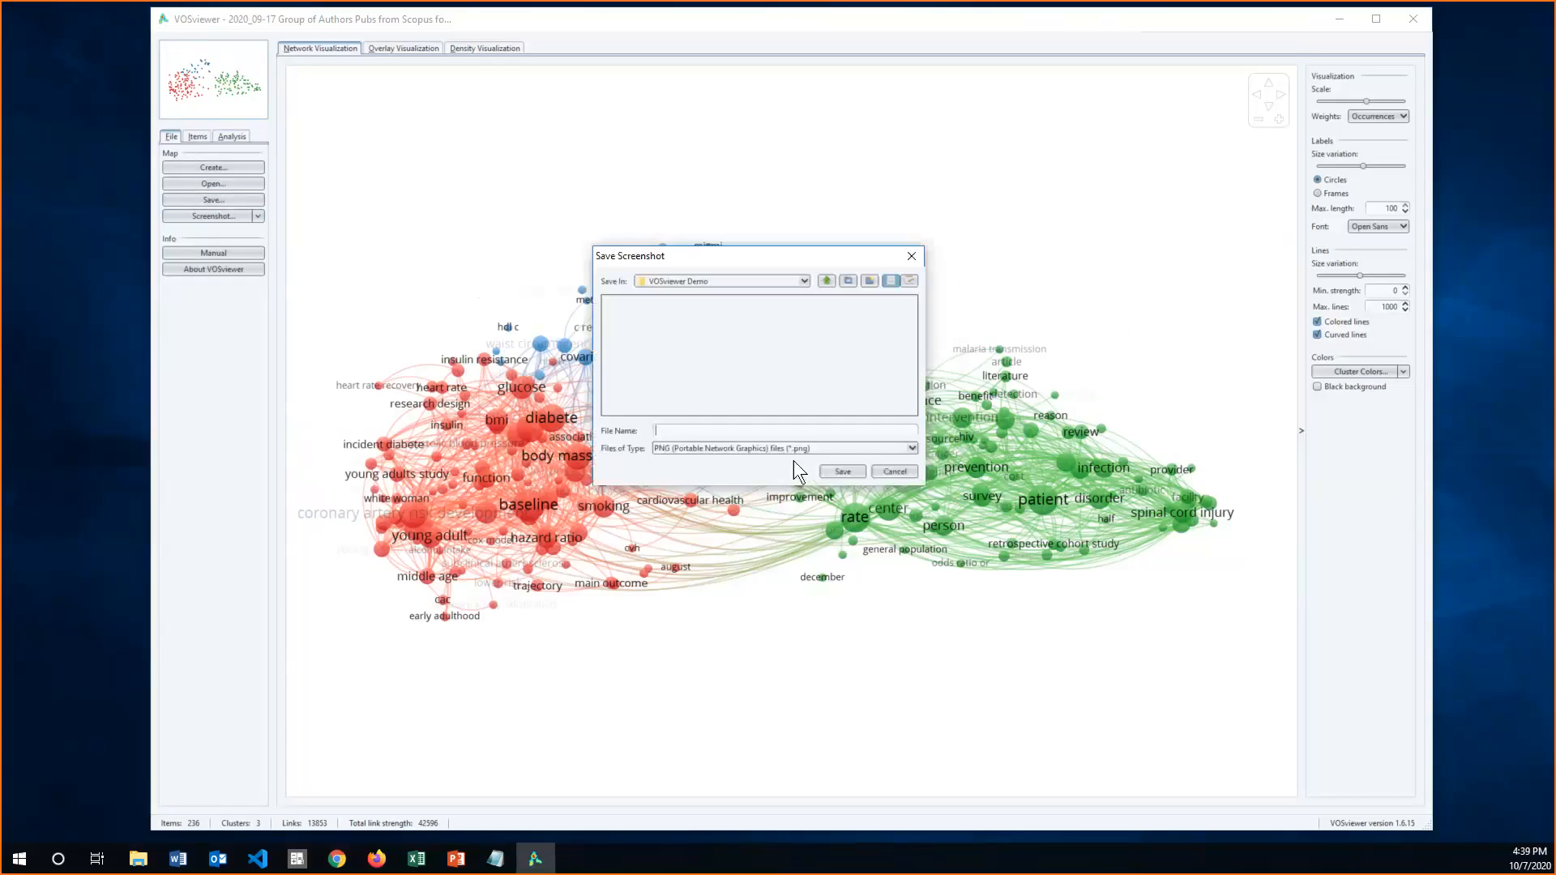
{"action": "left_click", "coordinate": [710, 449]}
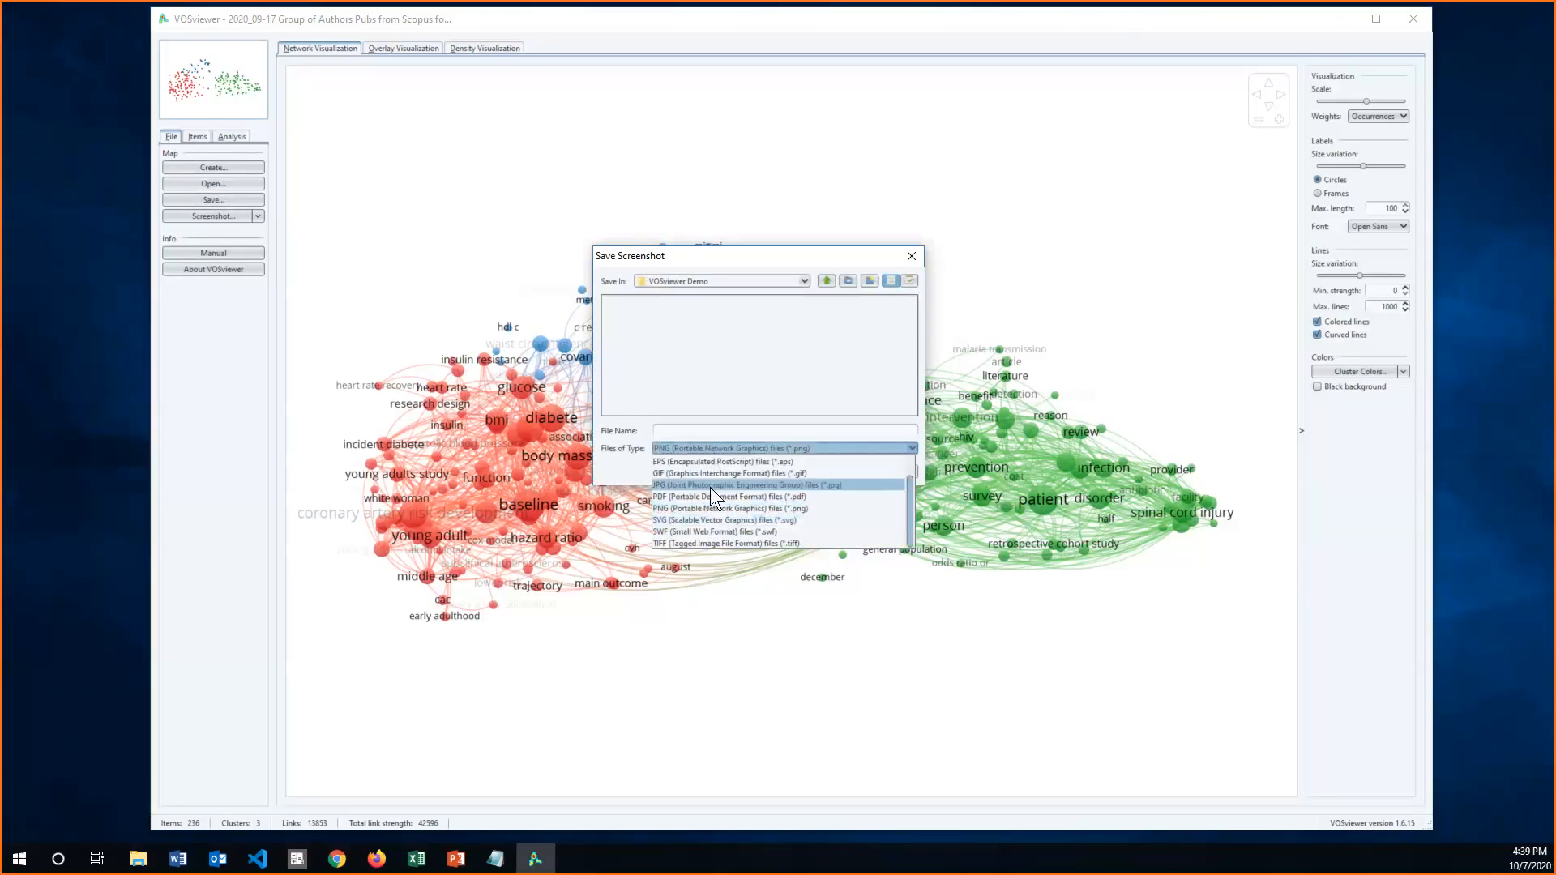
{"action": "left_click", "coordinate": [910, 256]}
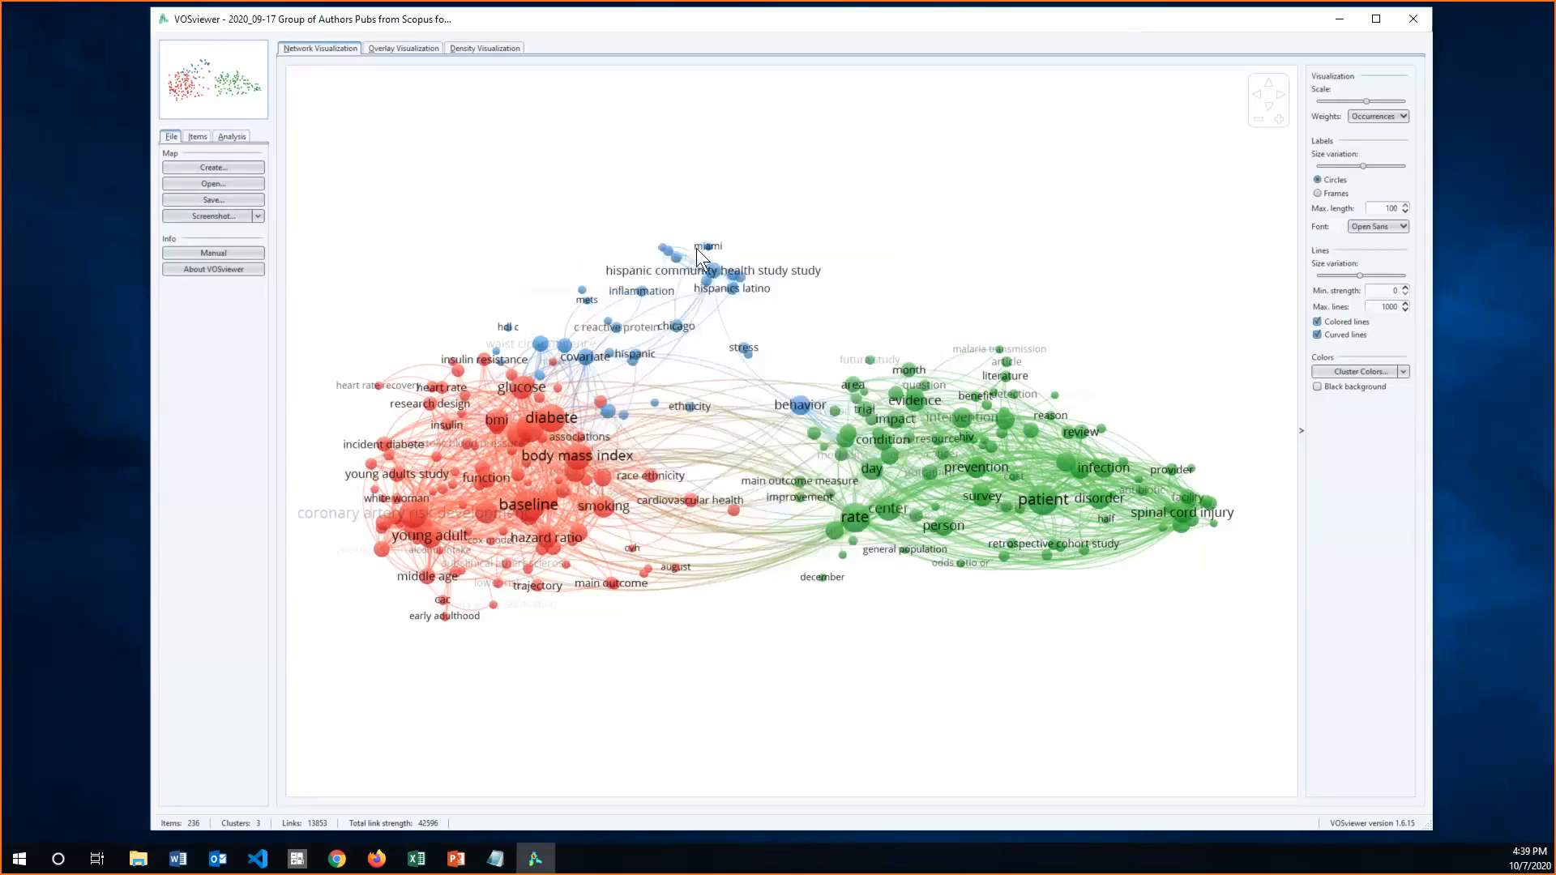
- Toggle the optimize labeling and transparent background settings in the screenshot options and apply them
{"action": "left_click", "coordinate": [256, 215]}
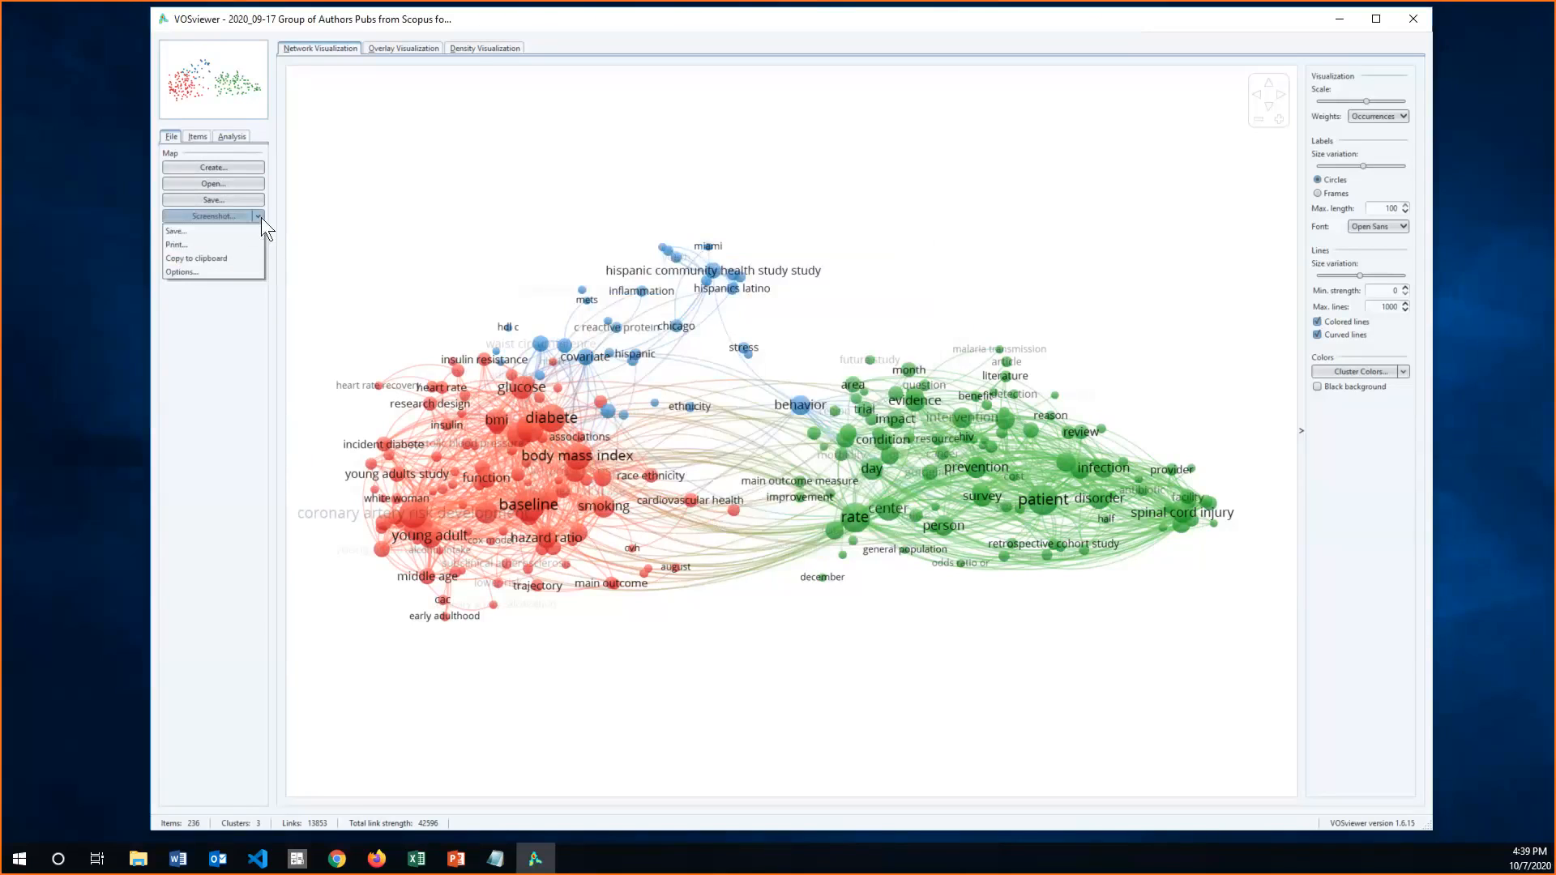
{"action": "left_click", "coordinate": [240, 270]}
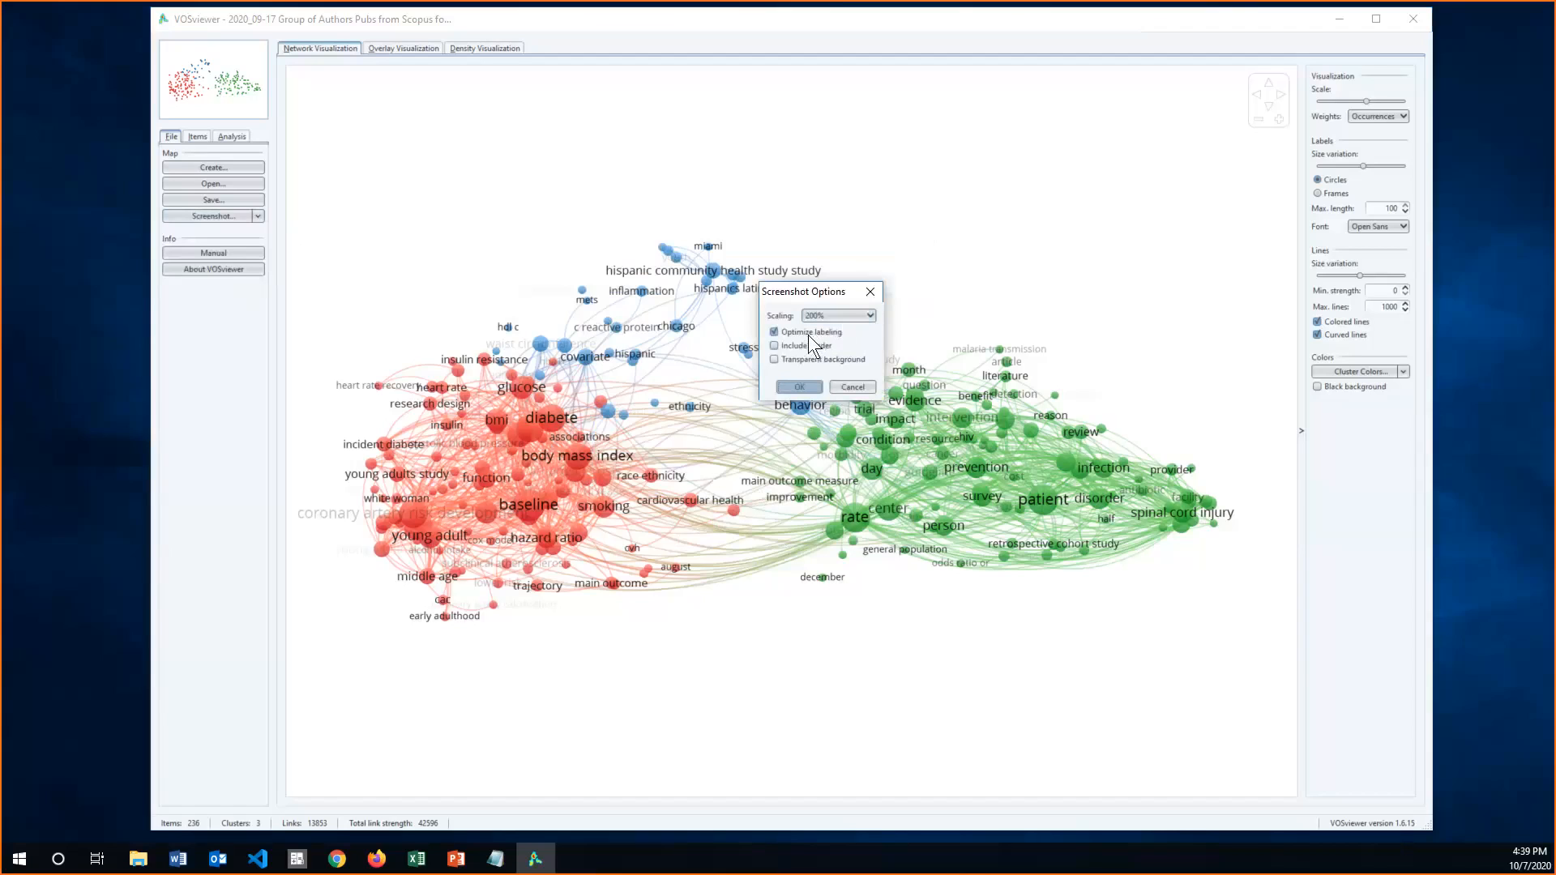
{"action": "left_click", "coordinate": [808, 333]}
{"action": "left_click", "coordinate": [809, 361]}
{"action": "left_click", "coordinate": [814, 381]}
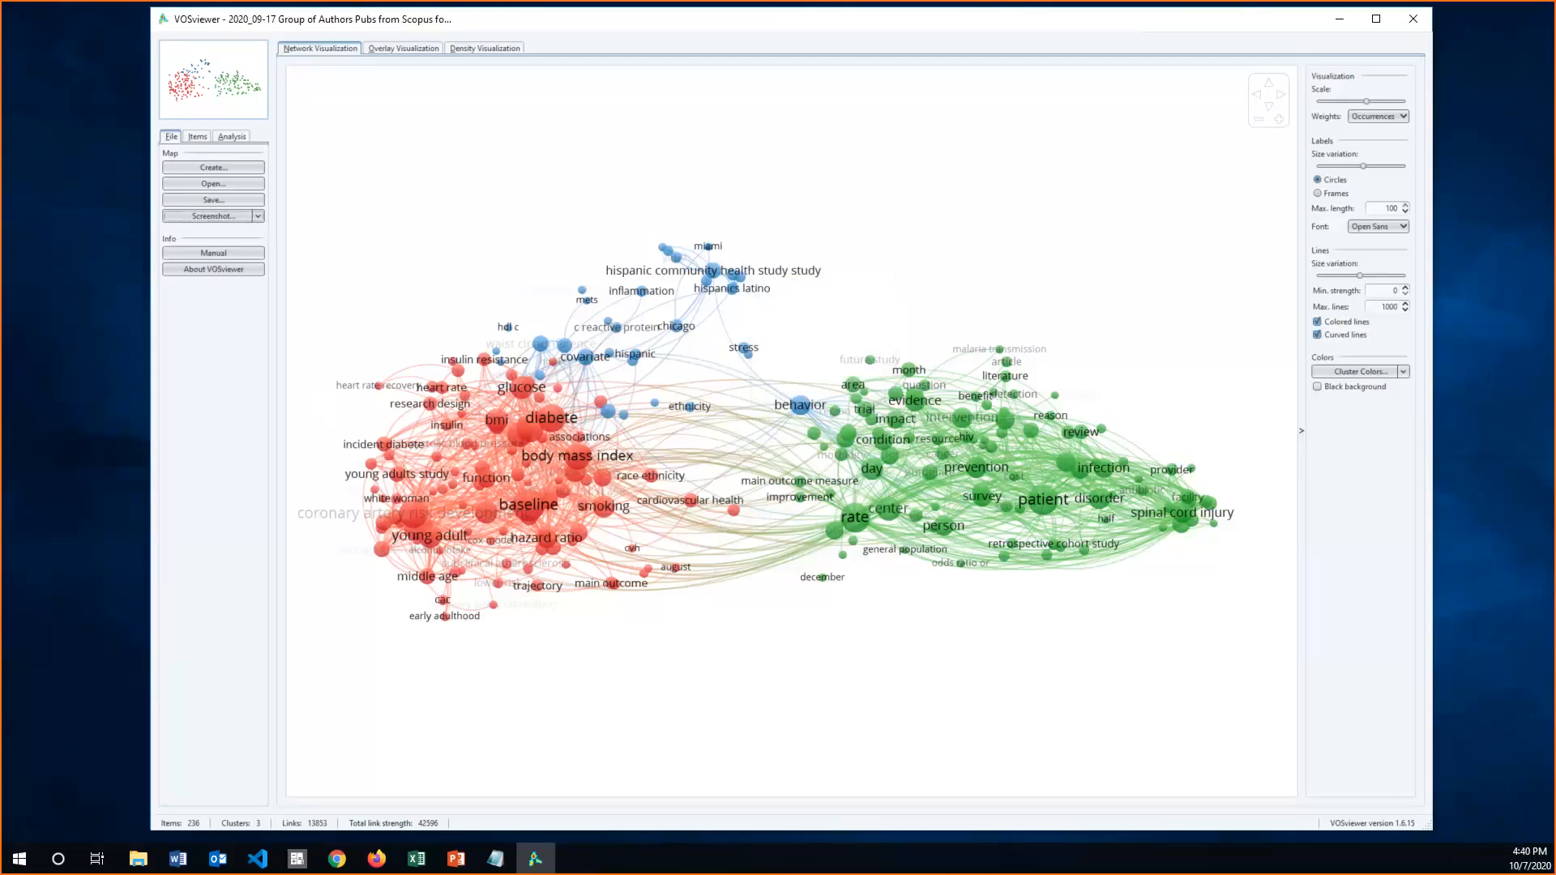
- Switch to the PowerPoint presentation to view the slide on map files
{"action": "key", "text": "alt+Tab"}
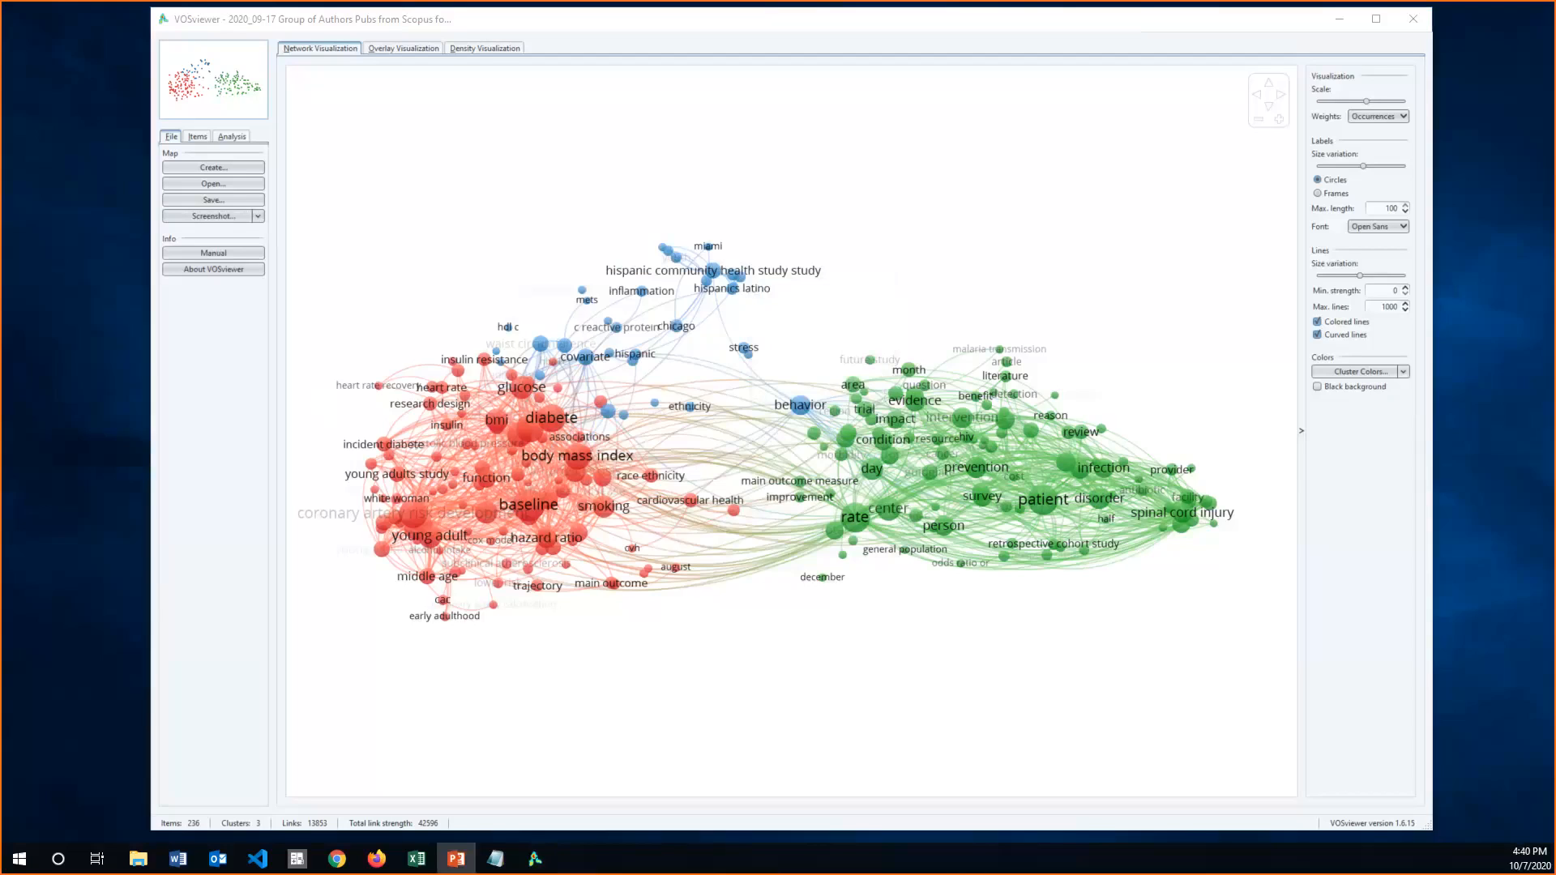
{"action": "key", "text": "alt+Tab"}
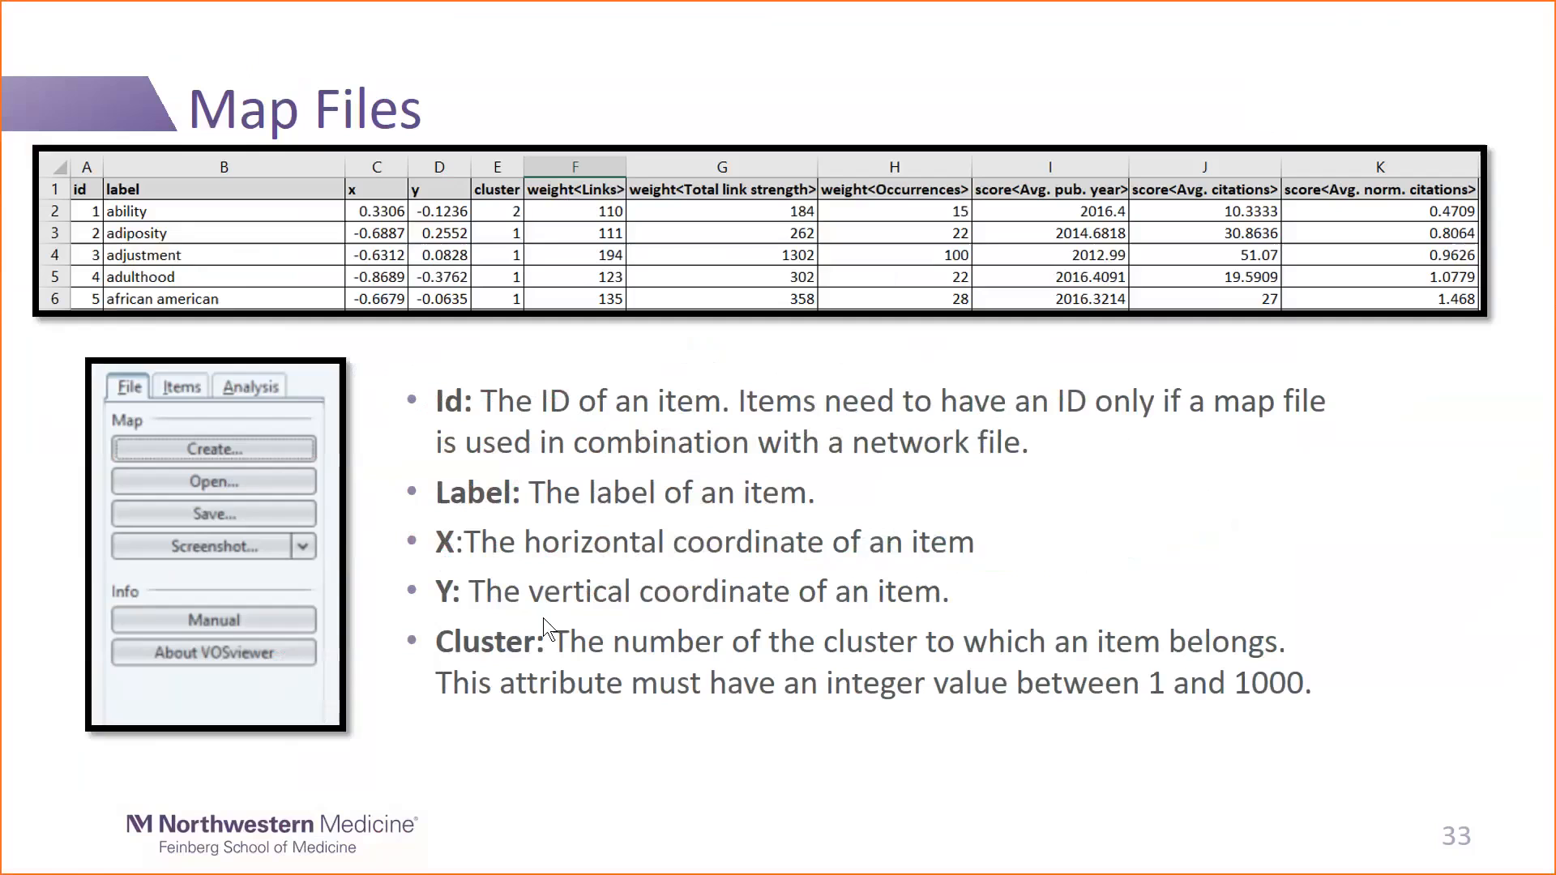